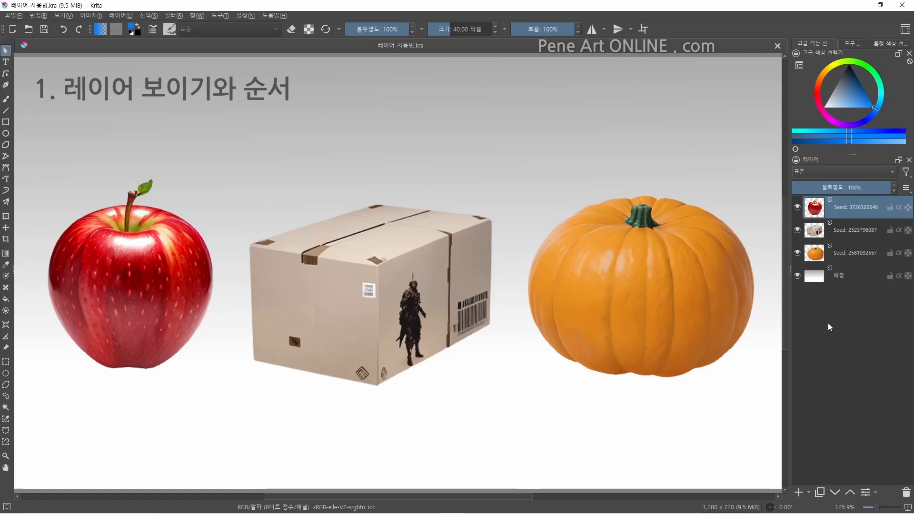
Hide and show again the apple, box, pumpkin and background layers, one after another.
click(799, 208)
click(799, 207)
click(798, 229)
click(799, 231)
click(800, 251)
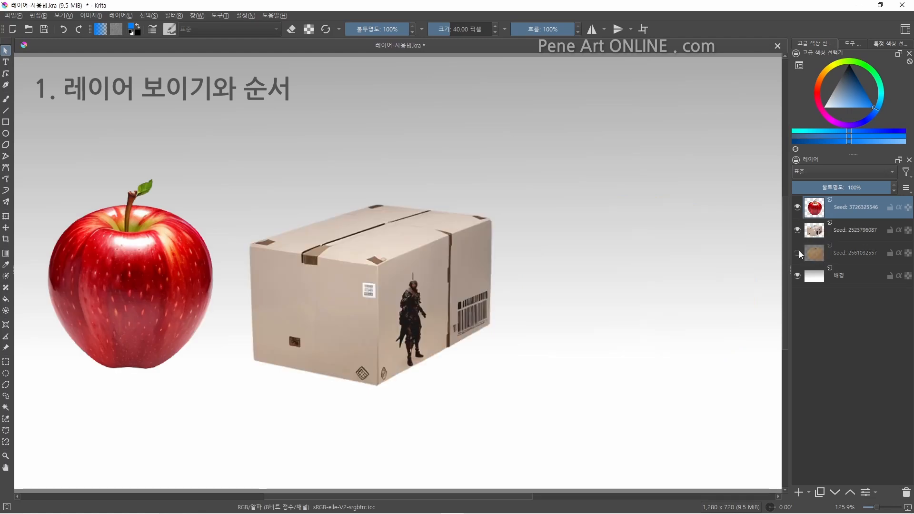
click(799, 250)
click(798, 275)
click(797, 276)
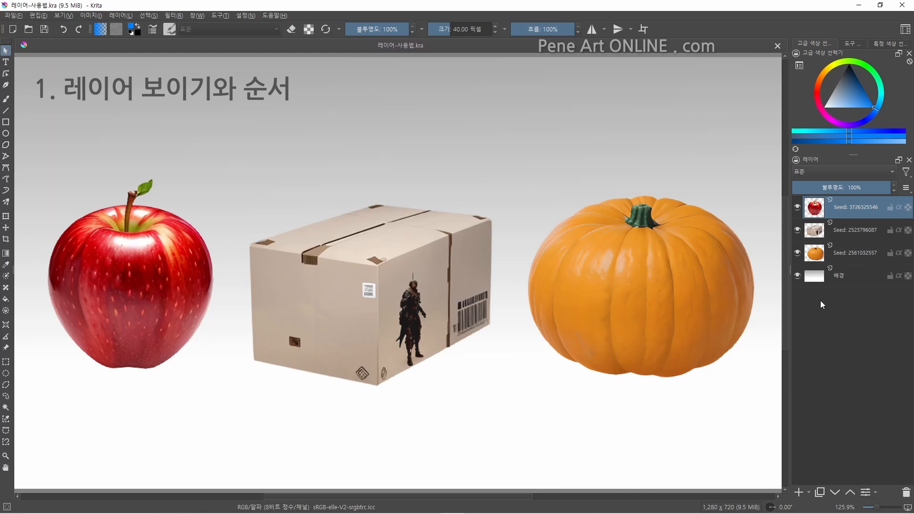
Move the apple over the box's front left part, and move the pumpkin up behind the apple and box.
key(t)
drag(173, 240, 340, 212)
click(813, 254)
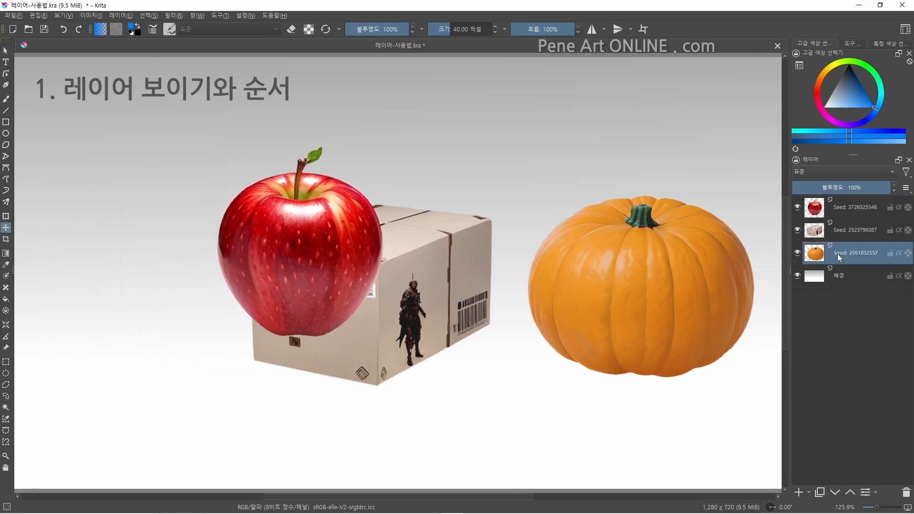
drag(656, 252, 415, 174)
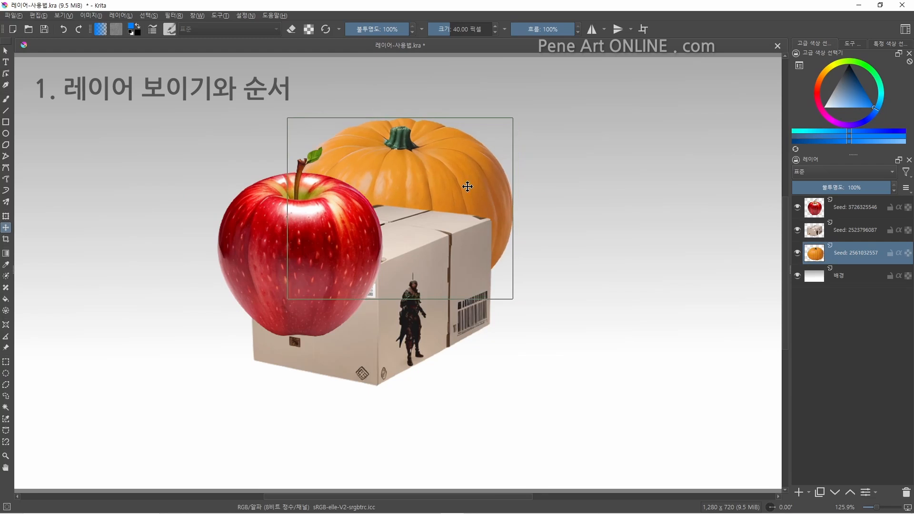
Bring the box layer to the top of the layer stack and shift the box right so it overlaps the apple.
click(856, 233)
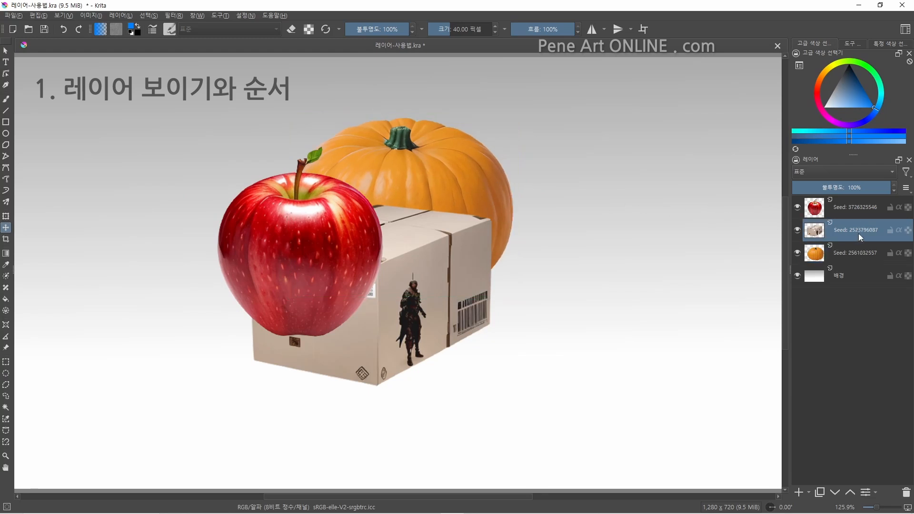
drag(859, 233, 857, 203)
drag(398, 272, 496, 280)
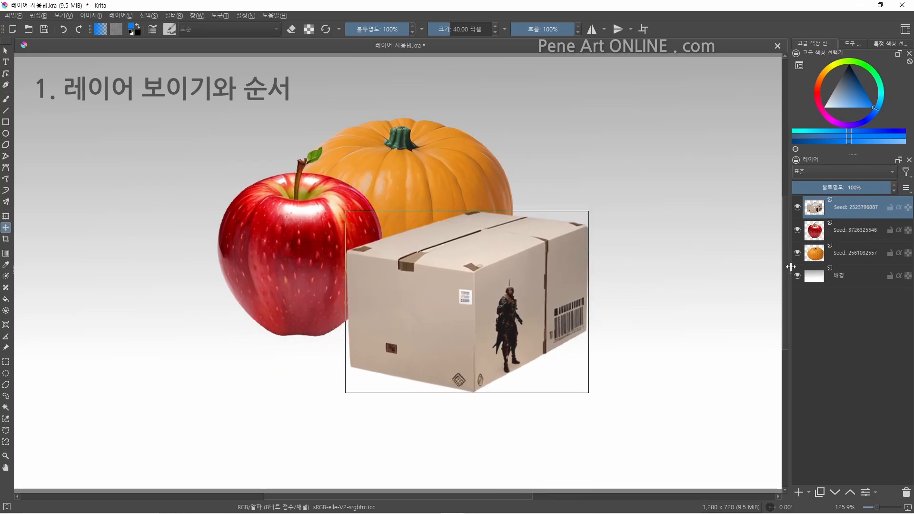
Reorder the pumpkin layer between the box and apple layers and move the pumpkin down in front of the apple.
click(846, 259)
drag(858, 260, 857, 226)
drag(403, 198, 335, 328)
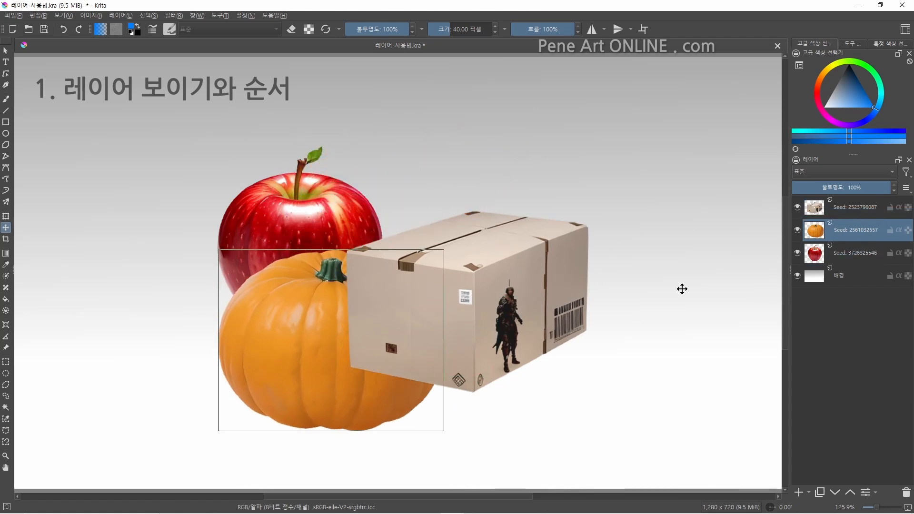
click(856, 211)
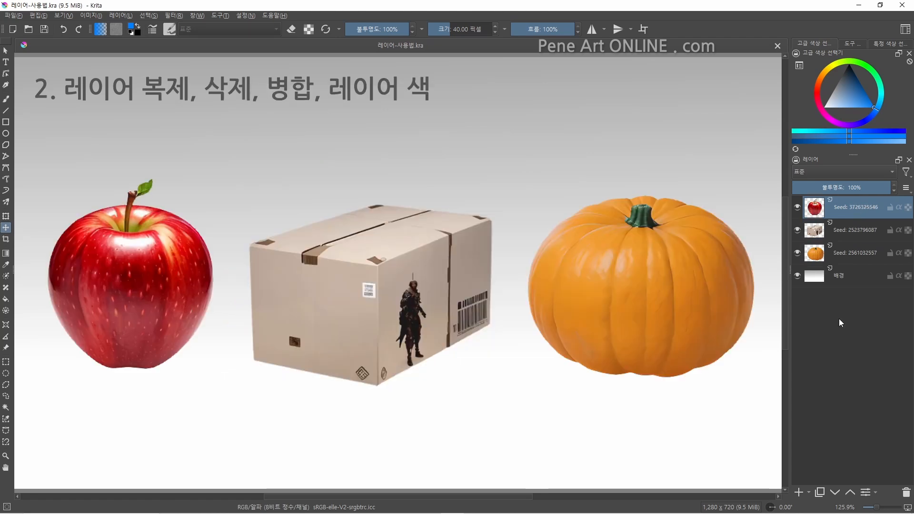
Duplicate the apple layer, placing the copy between the box and the pumpkin, and delete the original apple layer.
key(ctrl+j)
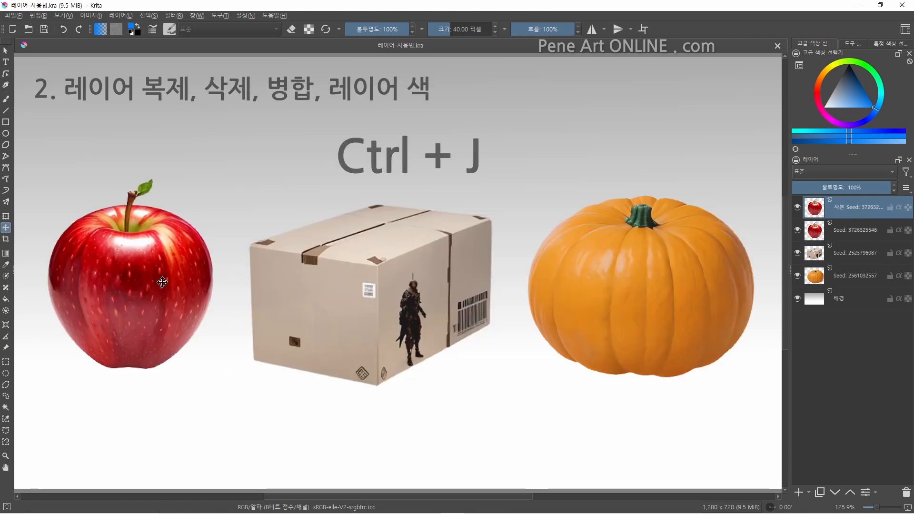
drag(161, 282, 529, 290)
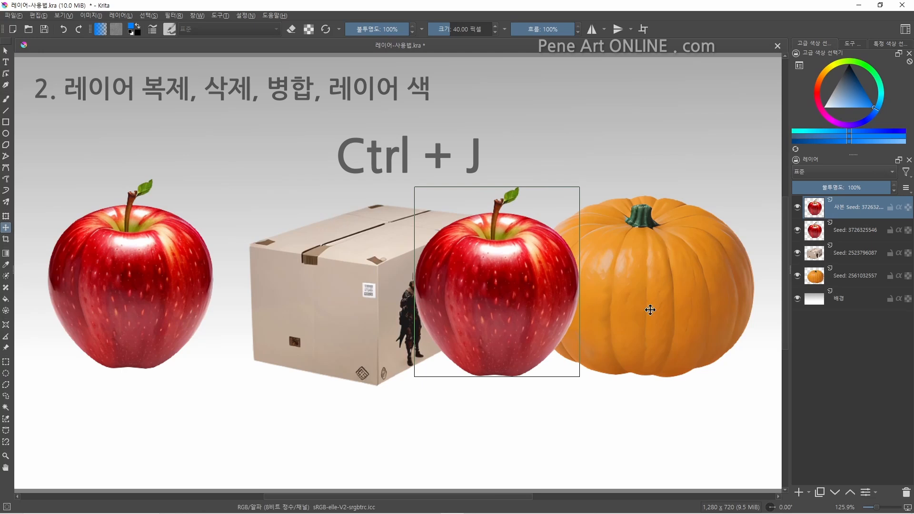
click(850, 229)
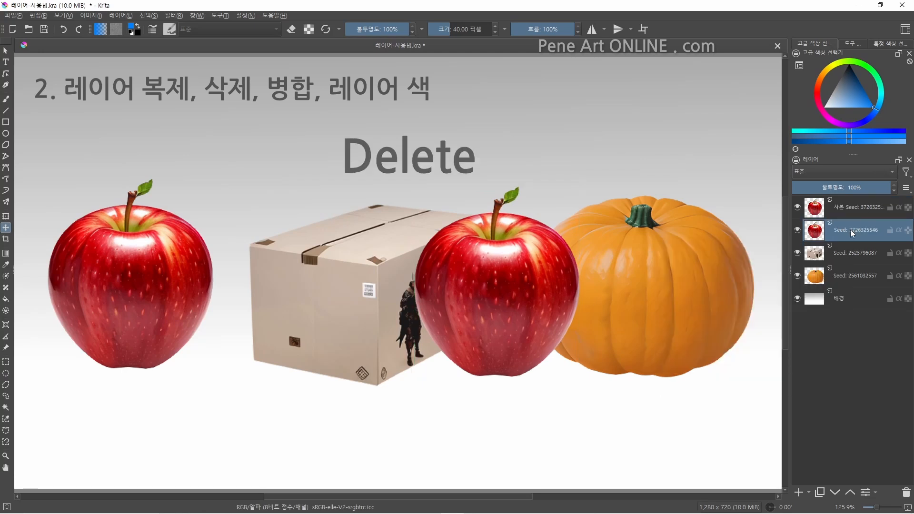
key(Delete)
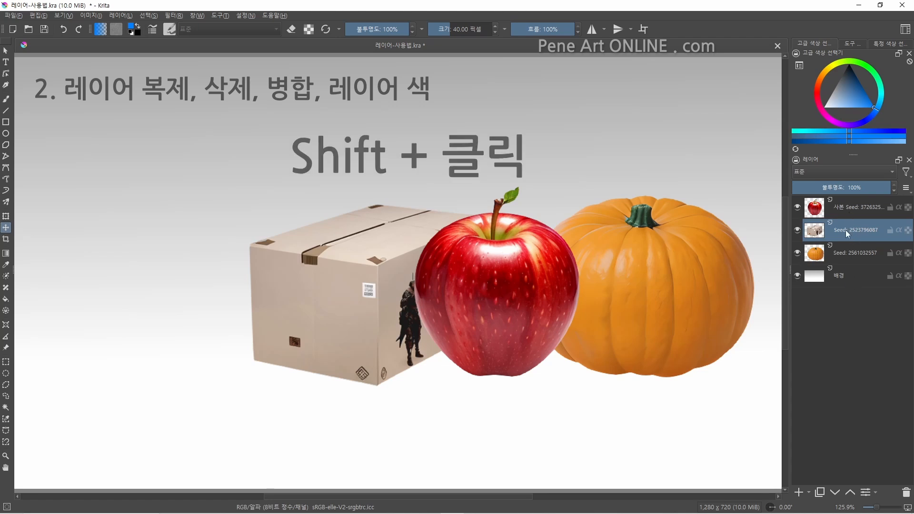
Merge the box and pumpkin layers into one and move the merged objects up together behind the apple.
shift+click(843, 253)
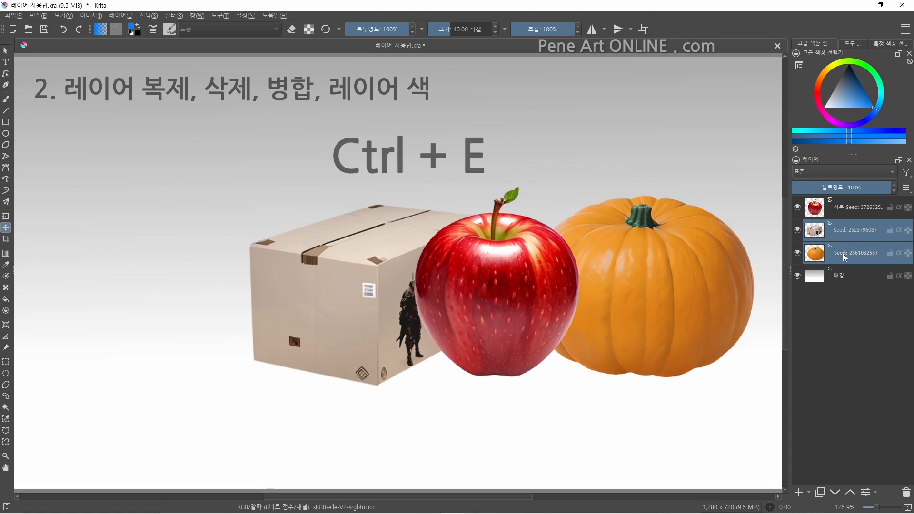
key(ctrl+e)
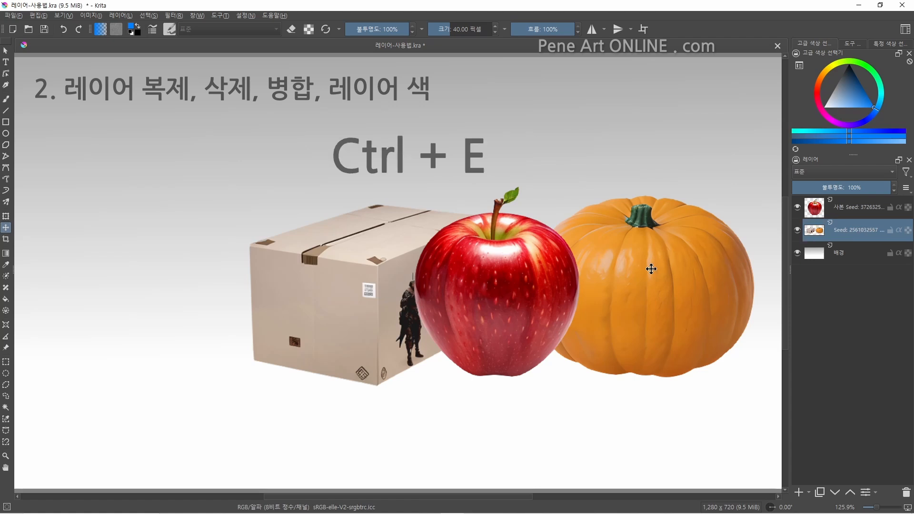
drag(650, 267, 630, 213)
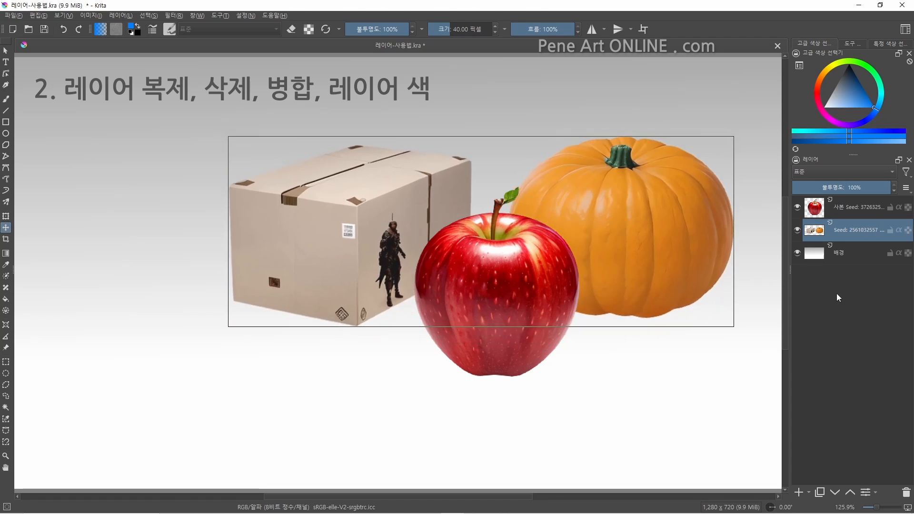
Assign the red colour label to the copied apple layer.
click(854, 207)
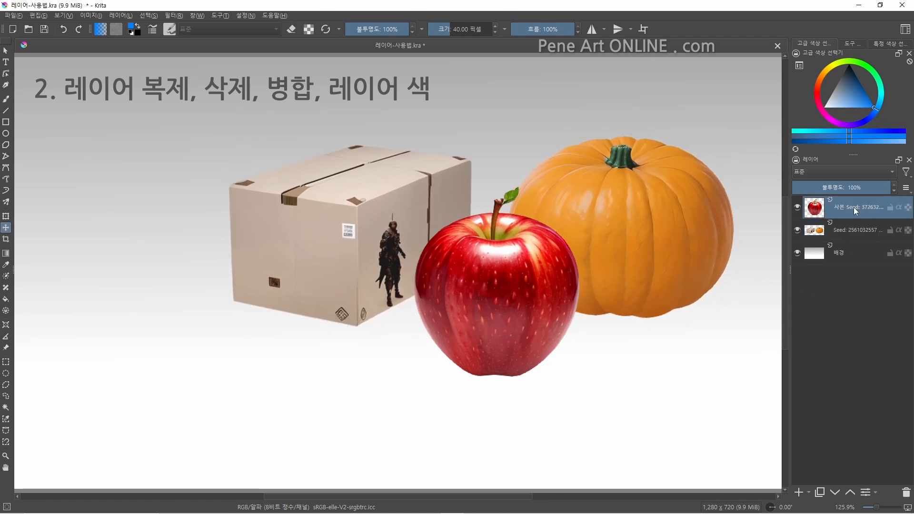
right_click(873, 208)
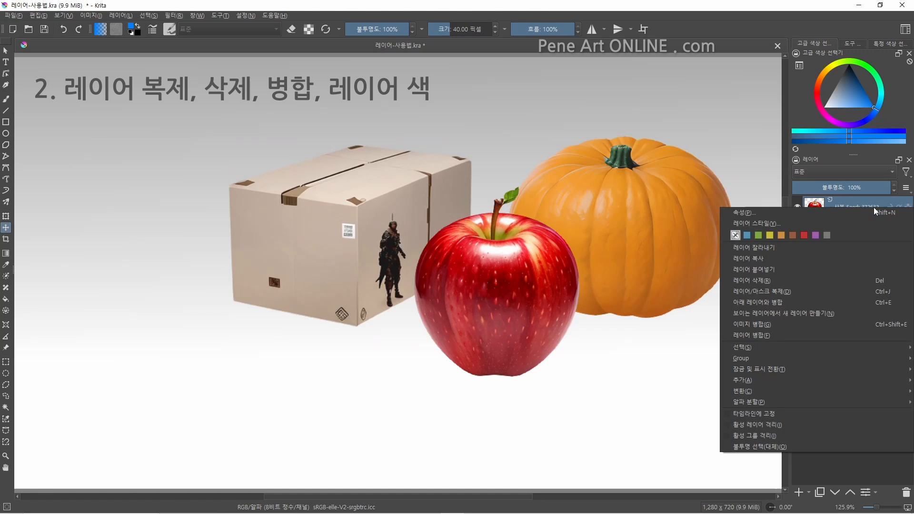
click(804, 235)
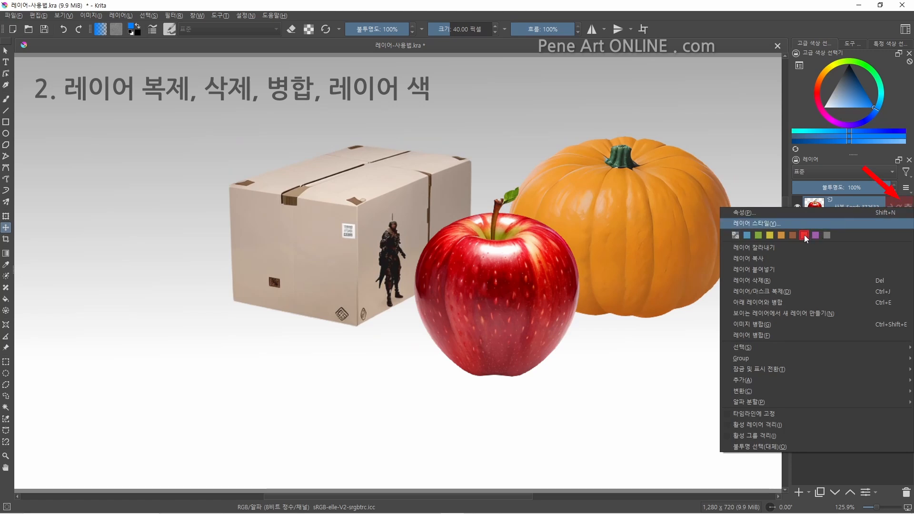
click(825, 463)
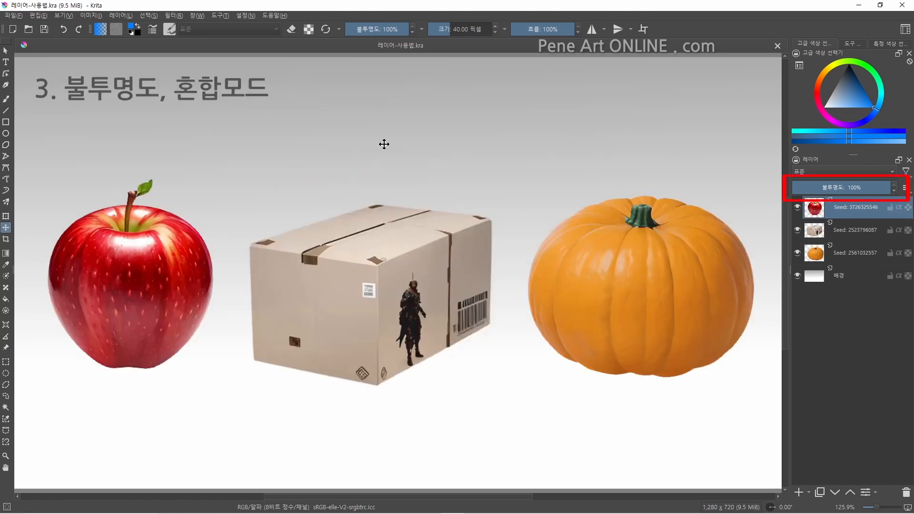
Move the apple between the box and pumpkin and vary its layer opacity, finishing at 100%.
drag(151, 271, 529, 254)
drag(850, 188, 895, 190)
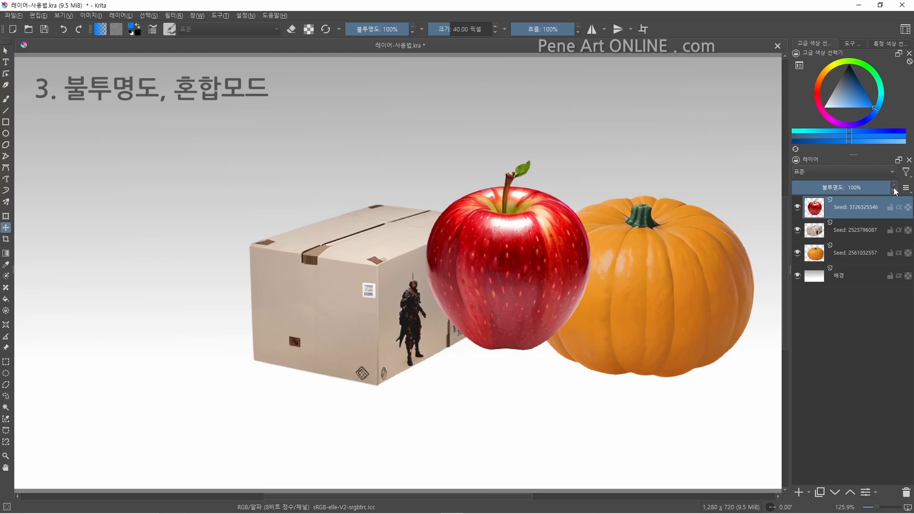
Try the Overlay (오버레이) and Burn (번) blending modes on the apple layer and return it to Normal (표준).
click(853, 172)
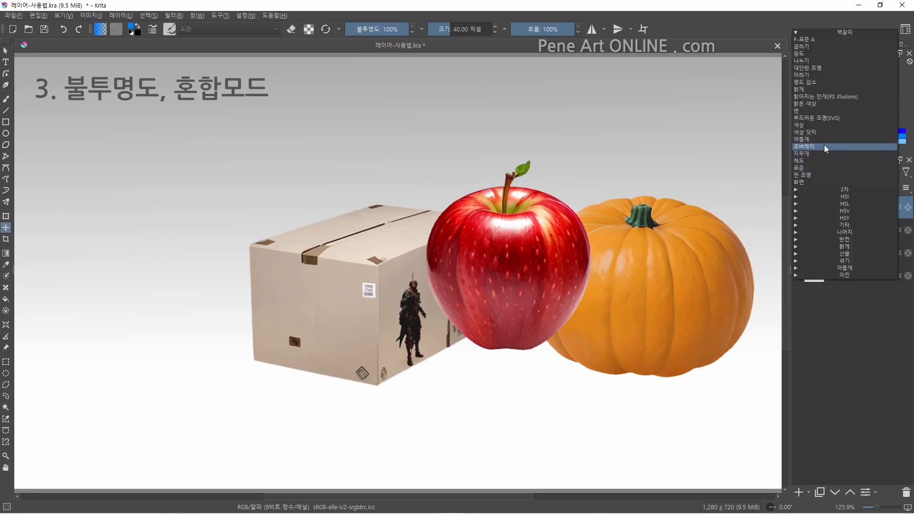
click(824, 145)
click(827, 171)
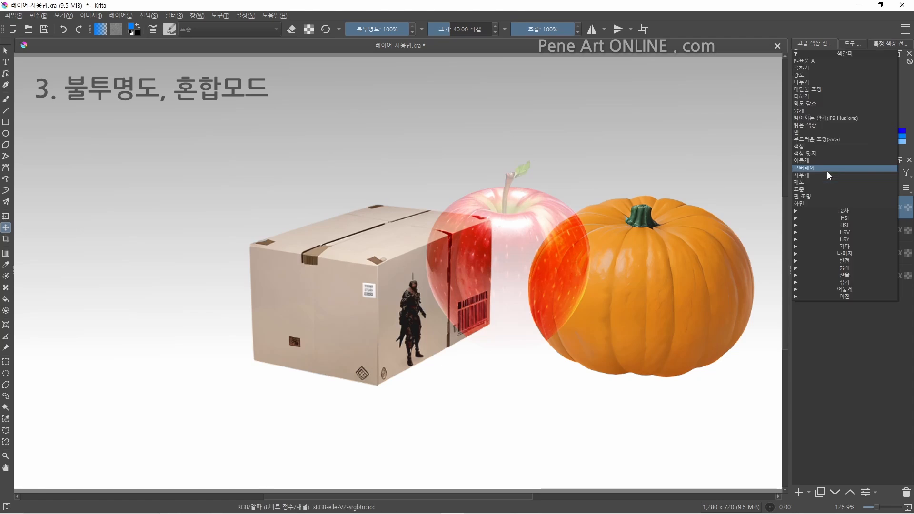
click(815, 133)
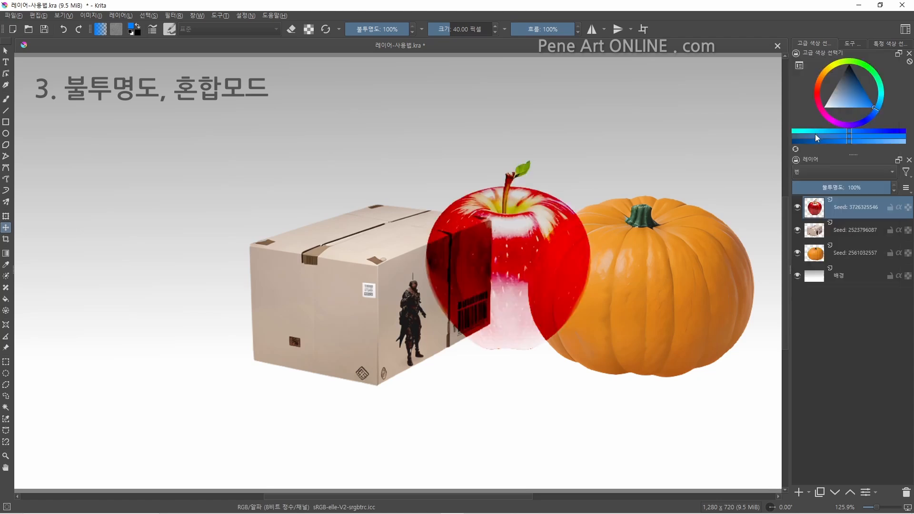
click(816, 176)
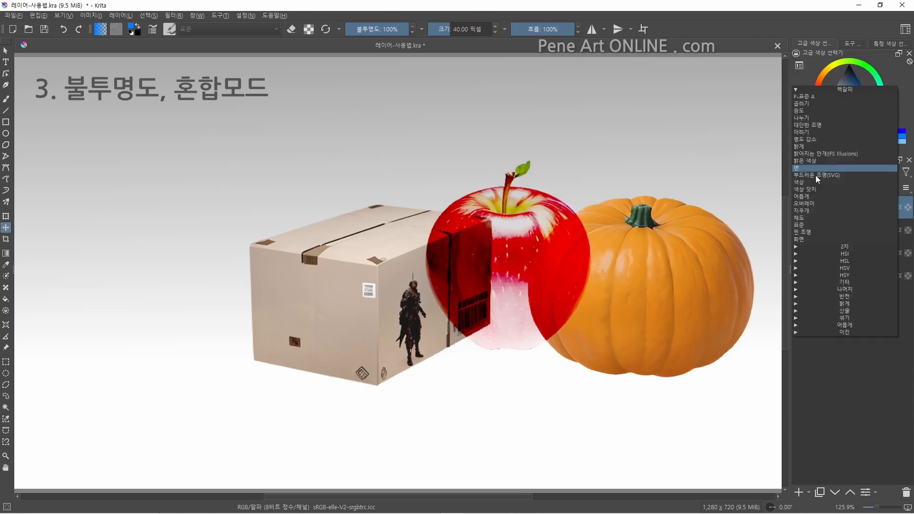
click(808, 225)
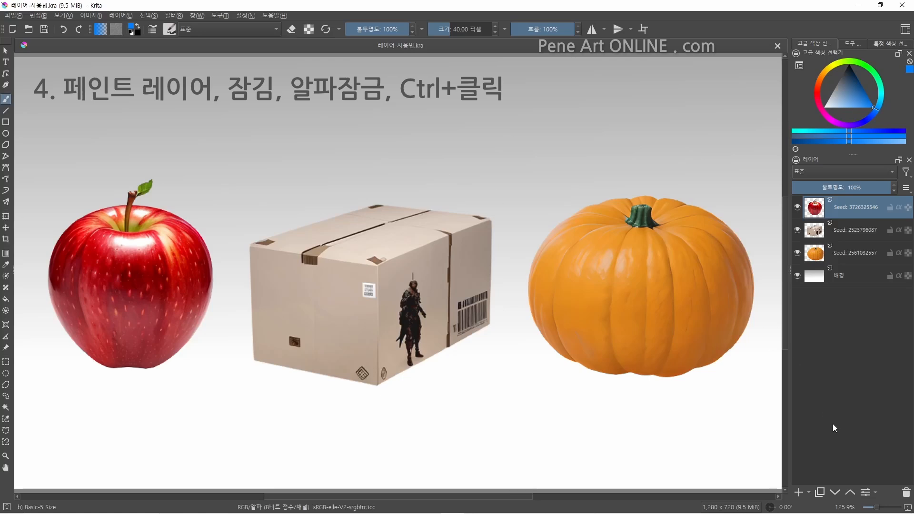
Add a paint layer above the apple layer and paint a blue wavy stroke on it above the box.
click(810, 496)
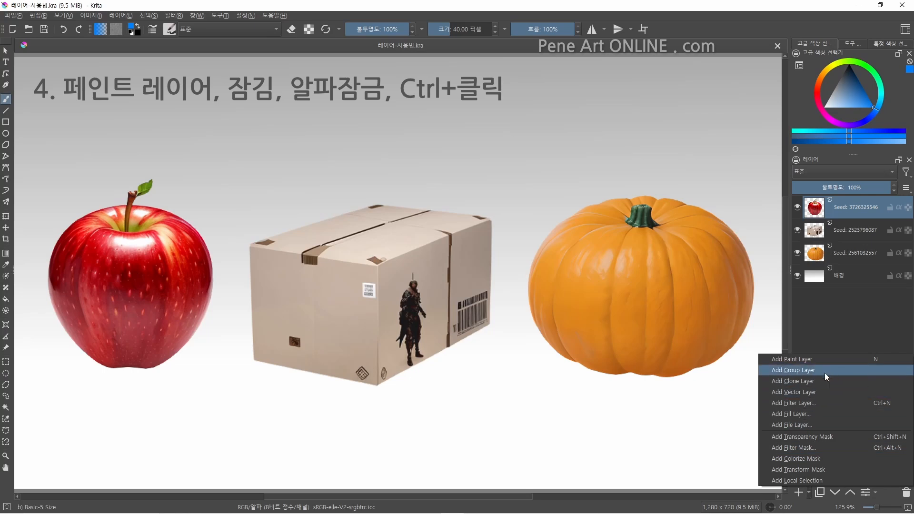
click(835, 362)
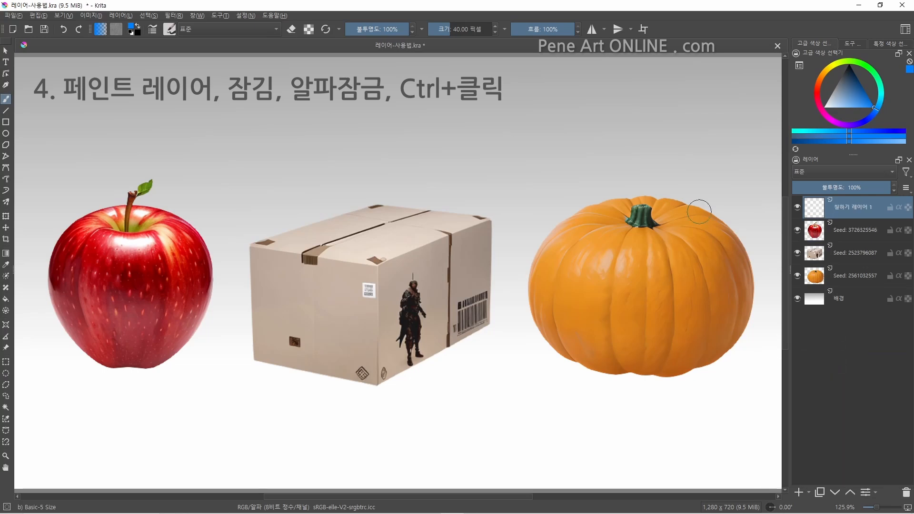
click(192, 171)
mouse_move(192, 172)
mouse_down()
mouse_move(216, 139)
mouse_move(245, 186)
mouse_move(278, 148)
mouse_move(300, 167)
mouse_up()
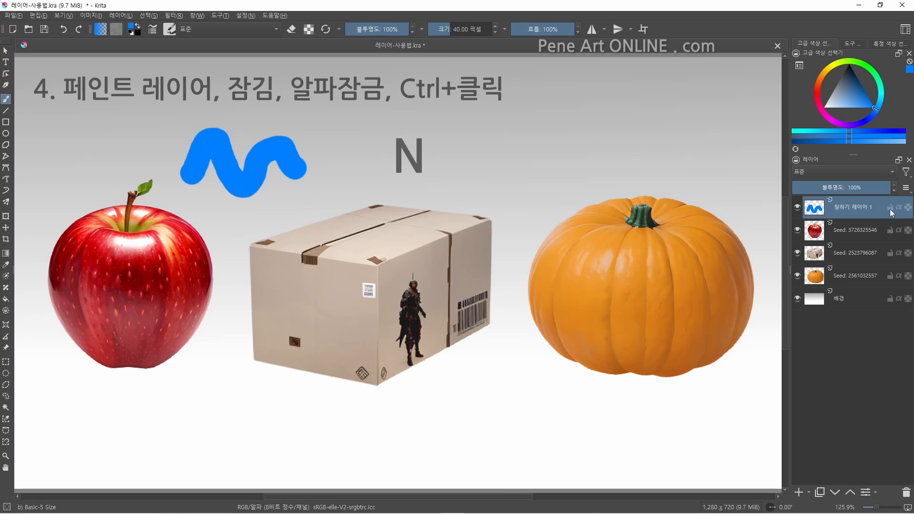
Lock the paint layer to try painting on it, and unlock it to extend the blue wavy stroke to the right.
click(890, 208)
click(234, 178)
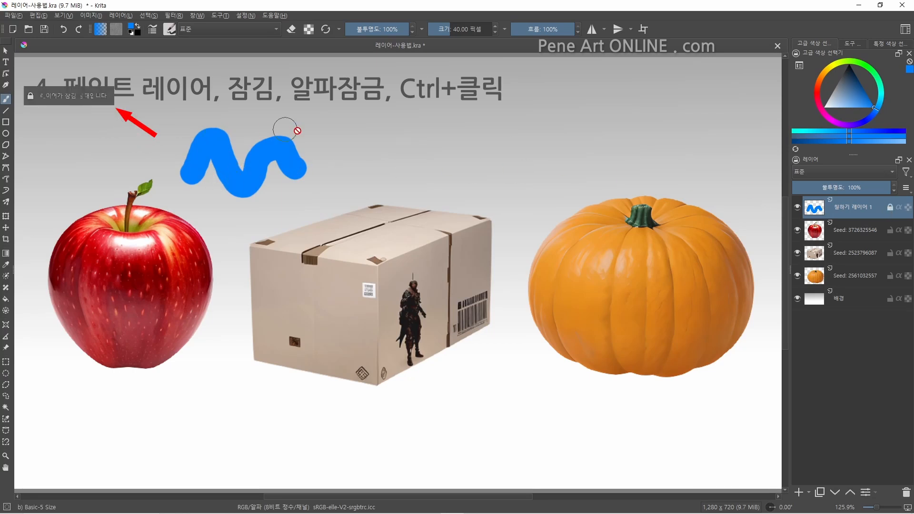
click(890, 208)
mouse_move(307, 163)
mouse_down()
mouse_move(335, 142)
mouse_move(351, 163)
mouse_move(369, 145)
mouse_move(411, 167)
mouse_move(429, 152)
mouse_up()
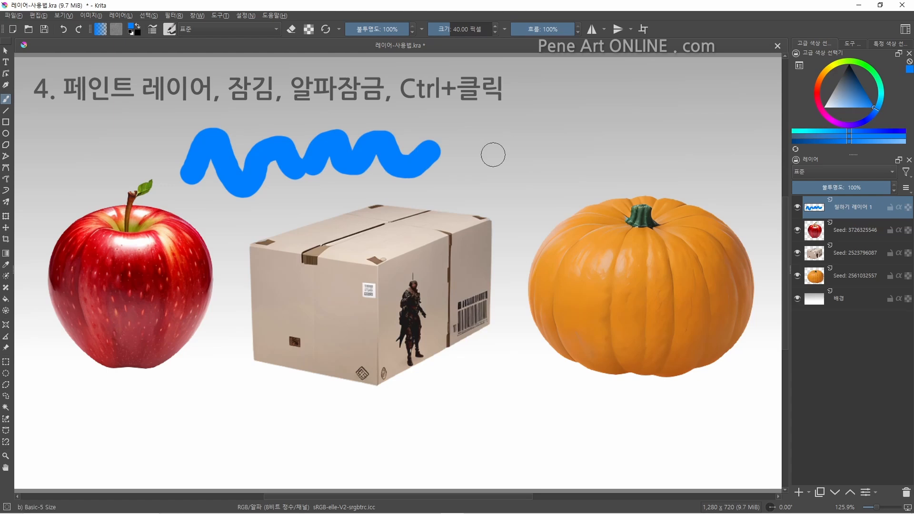
Paint blue over the apple's upper-left edge on its layer, and with the layer's alpha locked paint along the apple's right edge.
click(846, 230)
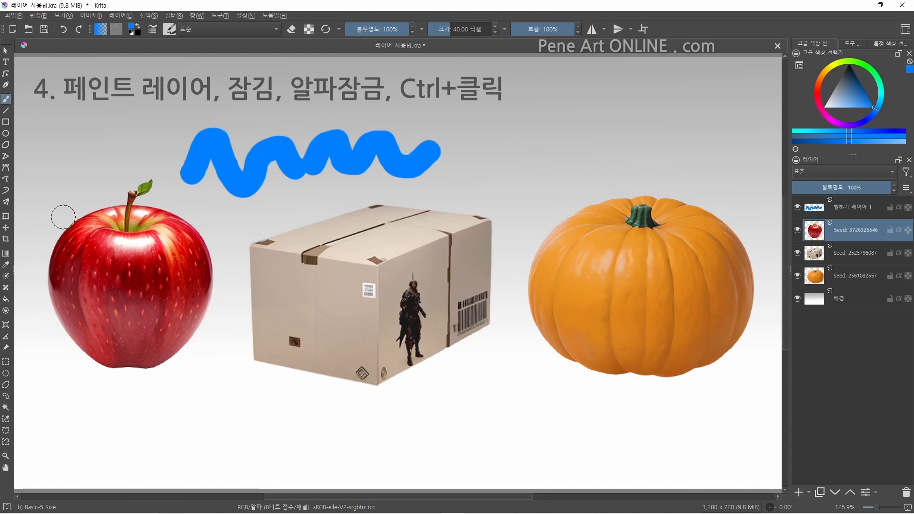
drag(62, 211, 99, 207)
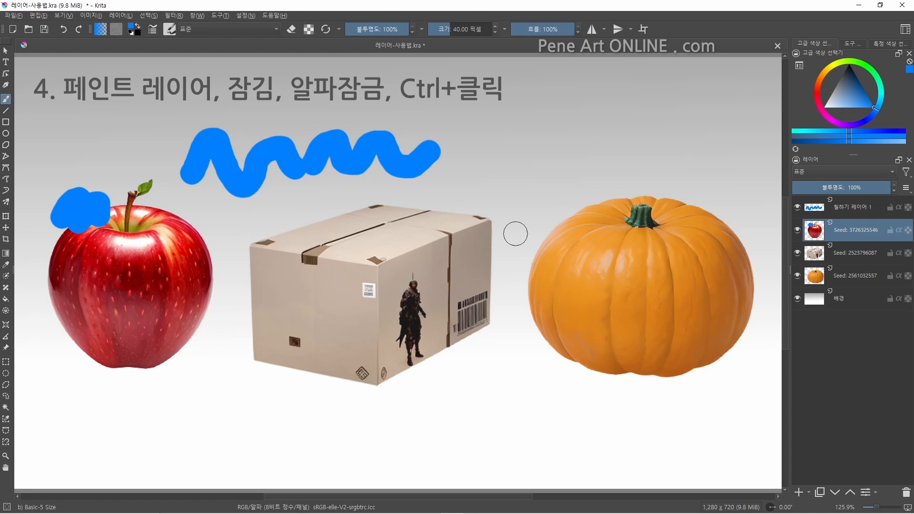
click(909, 230)
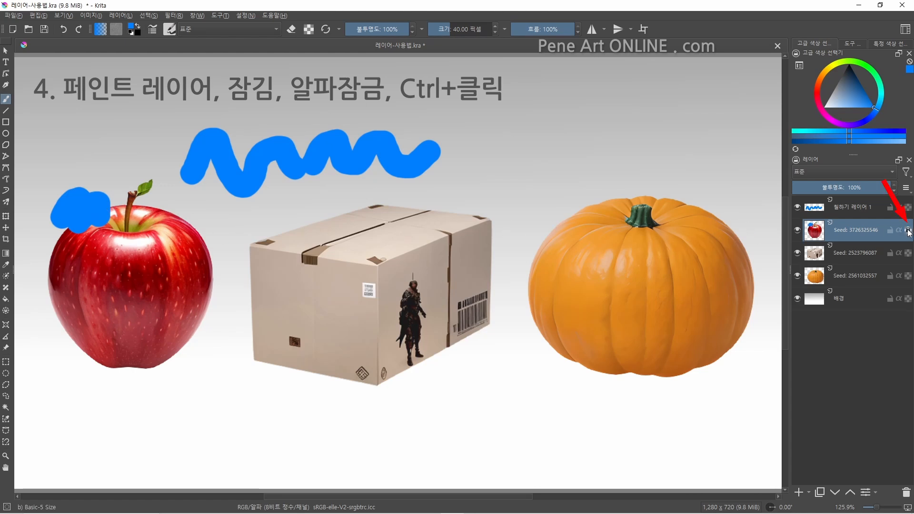
mouse_move(183, 236)
mouse_down()
mouse_move(202, 236)
mouse_move(199, 251)
mouse_move(214, 260)
mouse_move(198, 274)
mouse_move(218, 274)
mouse_move(210, 300)
mouse_up()
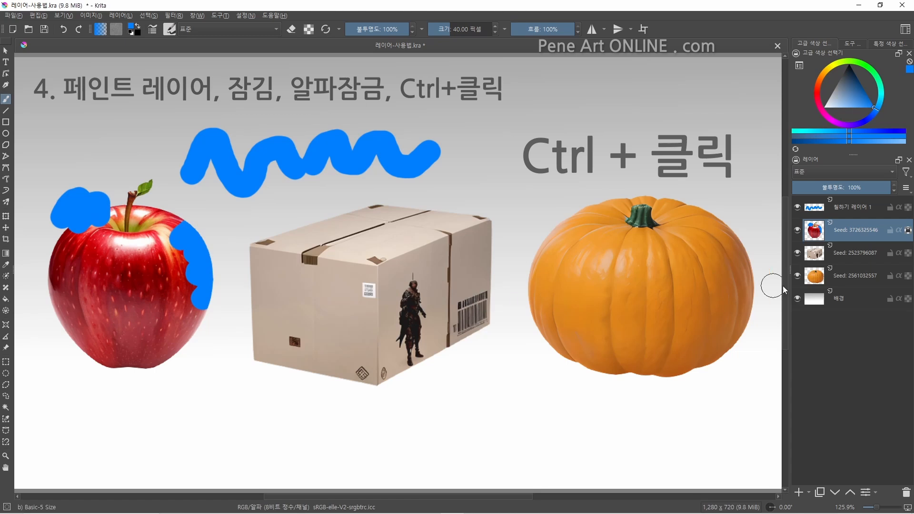
Select the box layer's opaque pixels and paint blue down the box's right side, then deselect and brush across its lower edge.
click(853, 255)
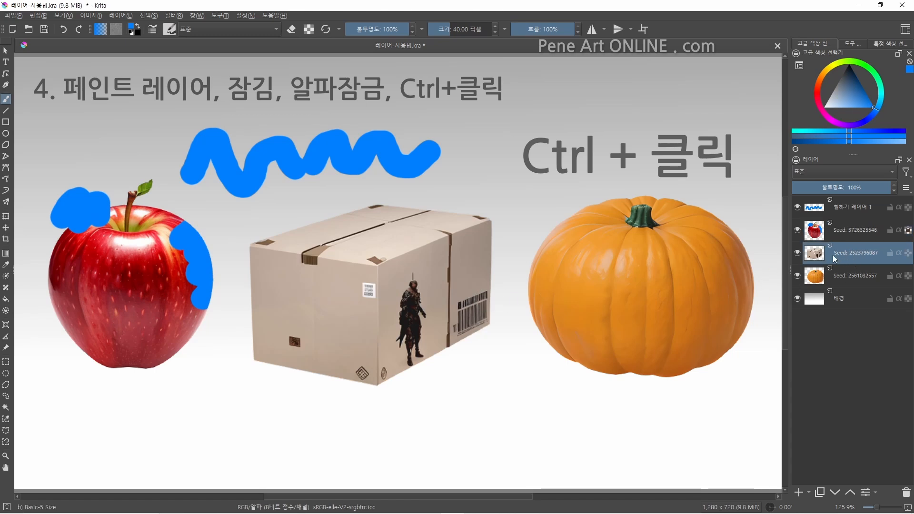
ctrl+click(816, 257)
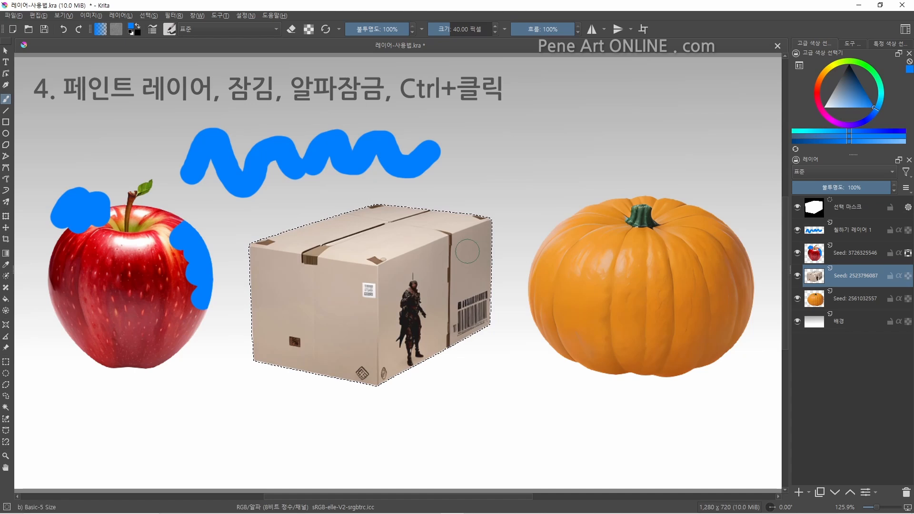
mouse_move(465, 248)
mouse_down()
mouse_move(502, 249)
mouse_move(473, 275)
mouse_move(506, 276)
mouse_move(461, 294)
mouse_move(482, 303)
mouse_move(483, 331)
mouse_up()
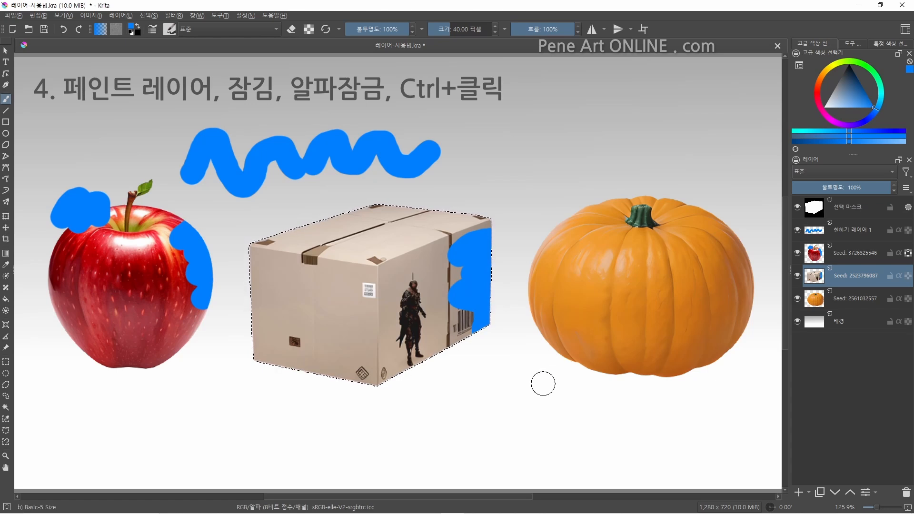
key(ctrl+d)
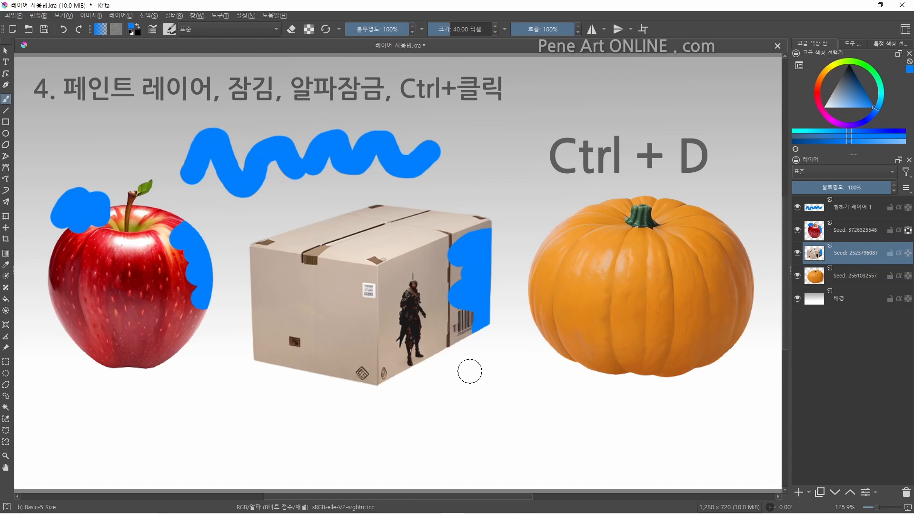
mouse_move(429, 355)
mouse_down()
mouse_move(452, 360)
mouse_move(402, 353)
mouse_move(409, 381)
mouse_up()
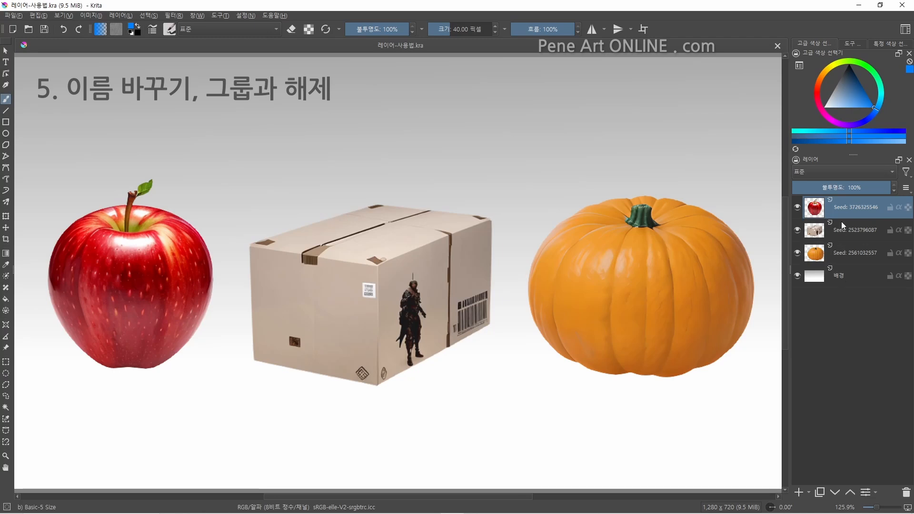
Rename the apple layer as 사과.
double_click(848, 208)
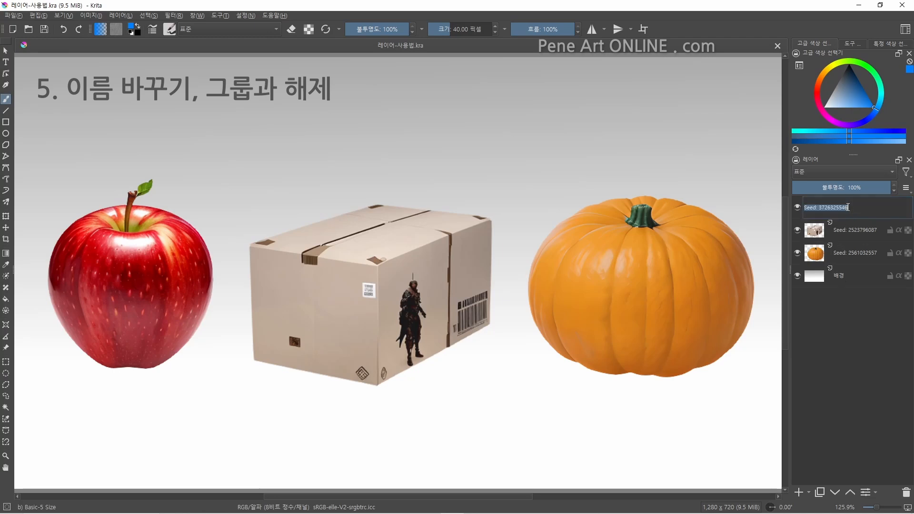
text(사과)
key(Return)
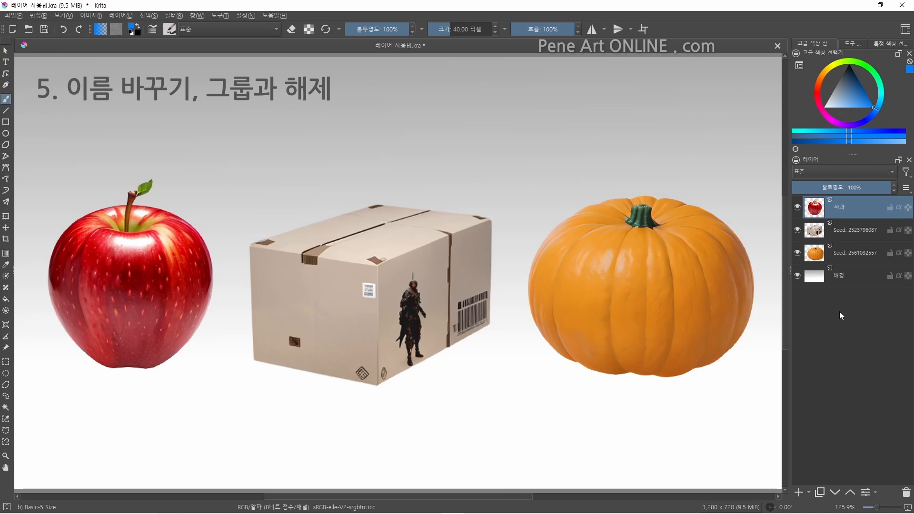
Group the box and pumpkin layers and name the group 상자+호박.
click(842, 232)
shift+click(844, 253)
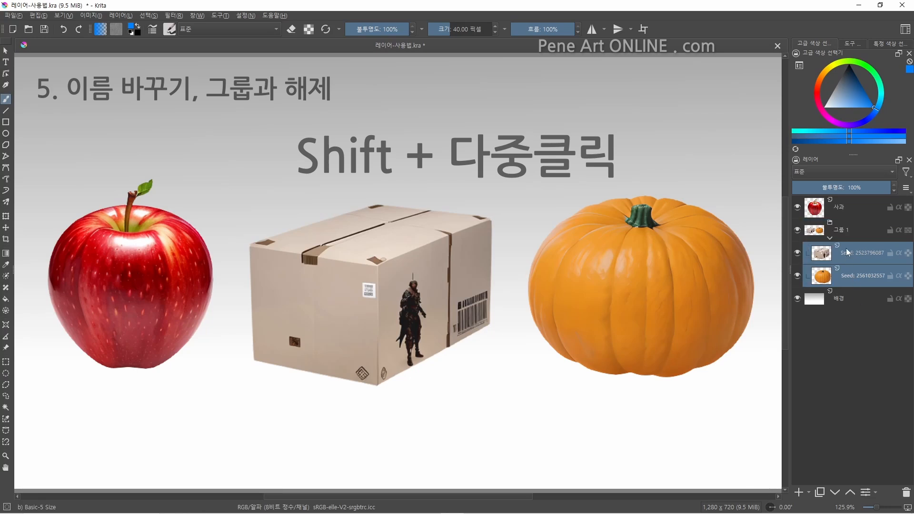
key(ctrl+g)
double_click(841, 232)
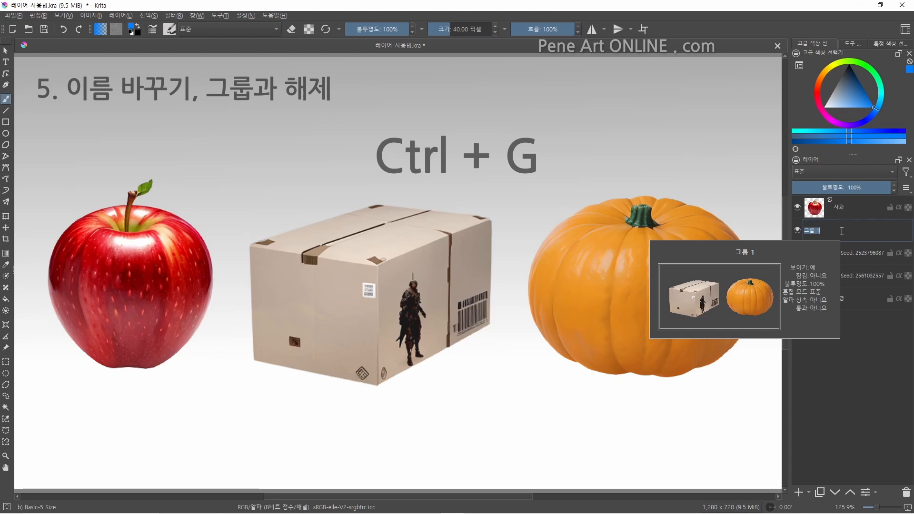
text(상자)
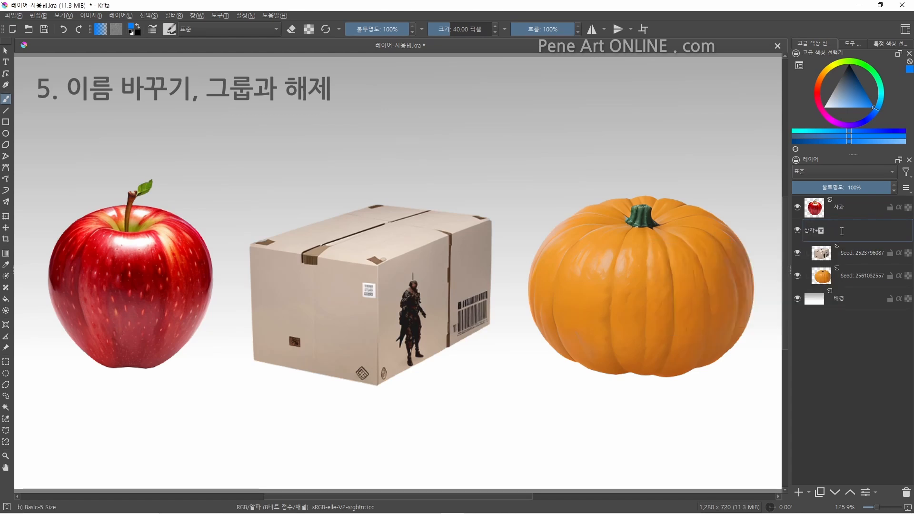
text(+호박)
key(Return)
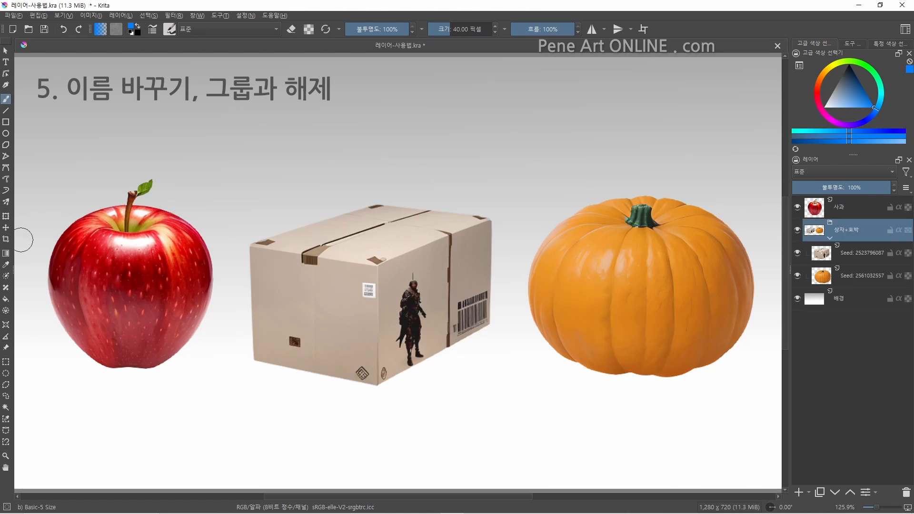
Move the 상자+호박 group slightly up and to the left on the canvas, and collapse the group.
click(5, 228)
drag(505, 273, 498, 256)
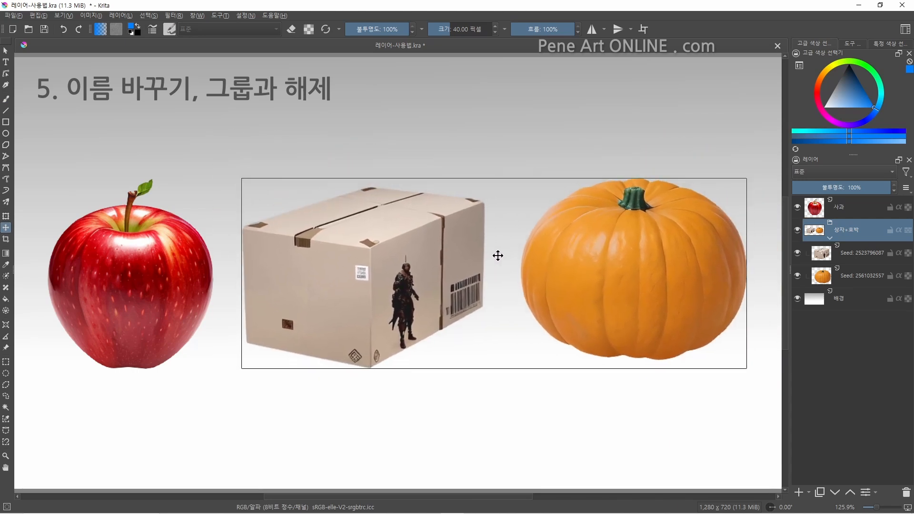
click(830, 239)
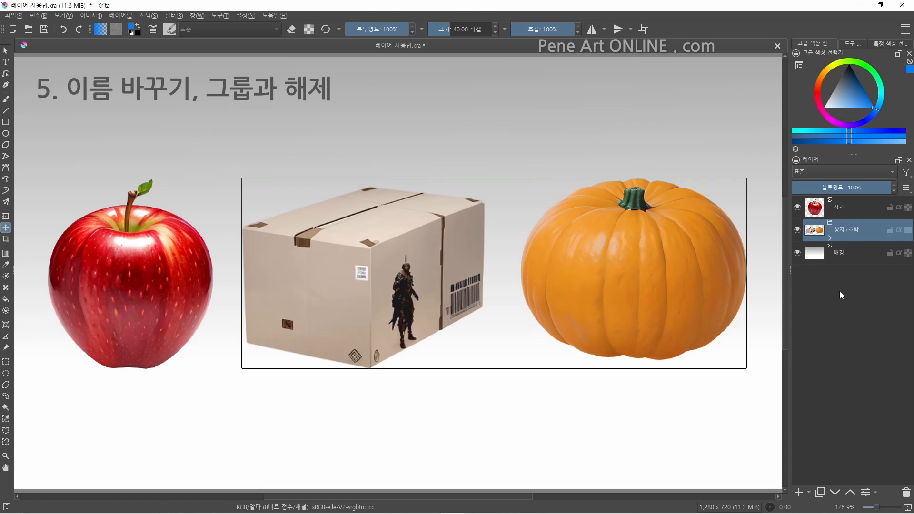
Move the apple slightly up, and shift the 상자+호박 group slightly down and to the right.
click(847, 210)
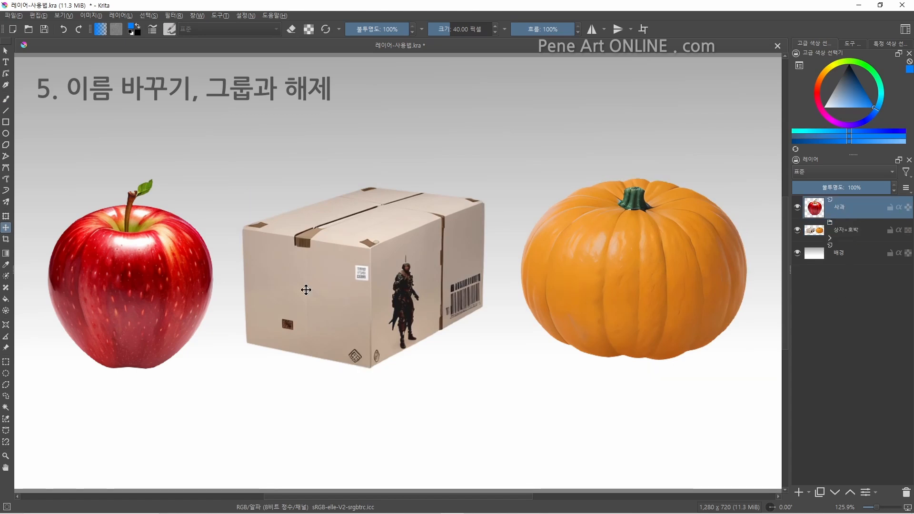
drag(175, 293, 174, 284)
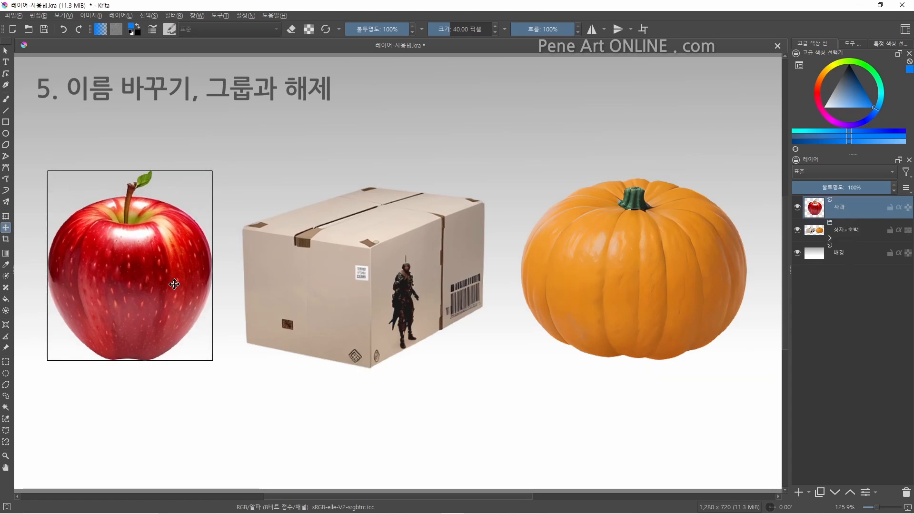
click(848, 230)
drag(553, 274, 559, 283)
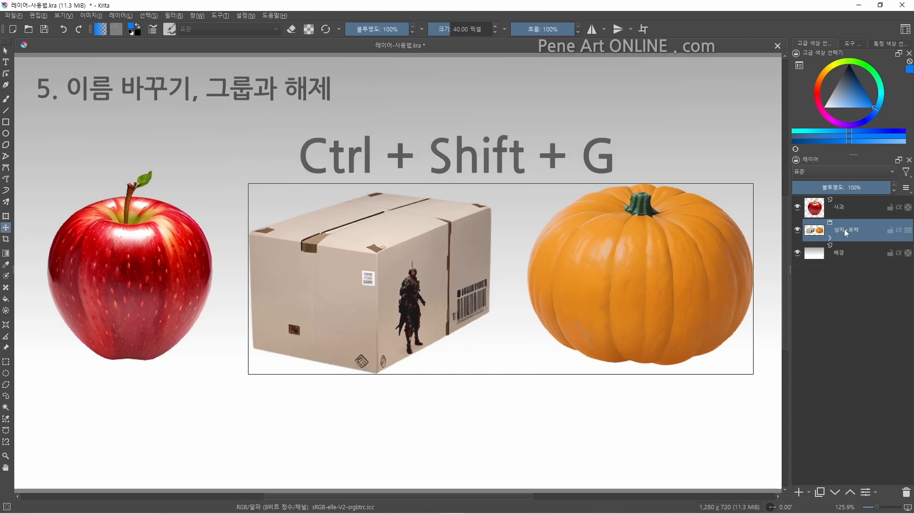
Ungroup the 상자+호박 group.
key(ctrl+shift+g)
click(840, 327)
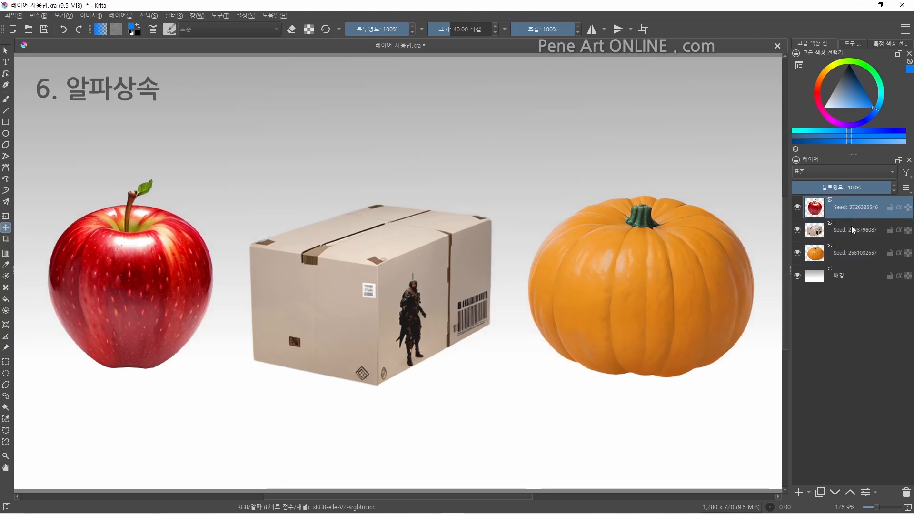
Place the box layer below the pumpkin layer and group the apple, pumpkin and box layers.
click(852, 230)
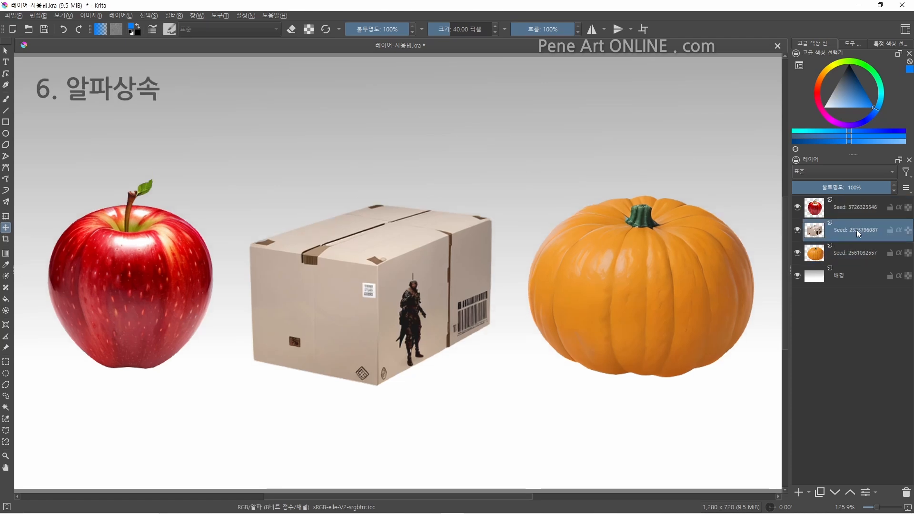
drag(856, 229, 857, 261)
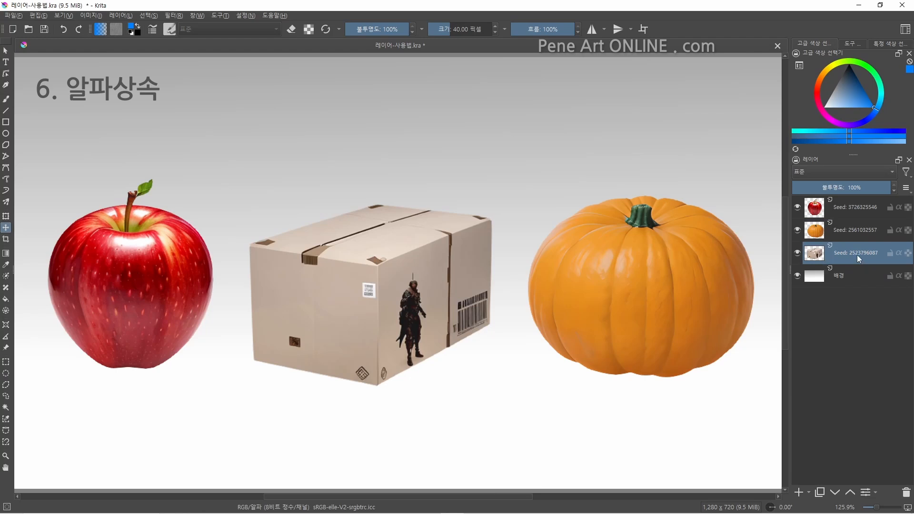
shift+click(855, 209)
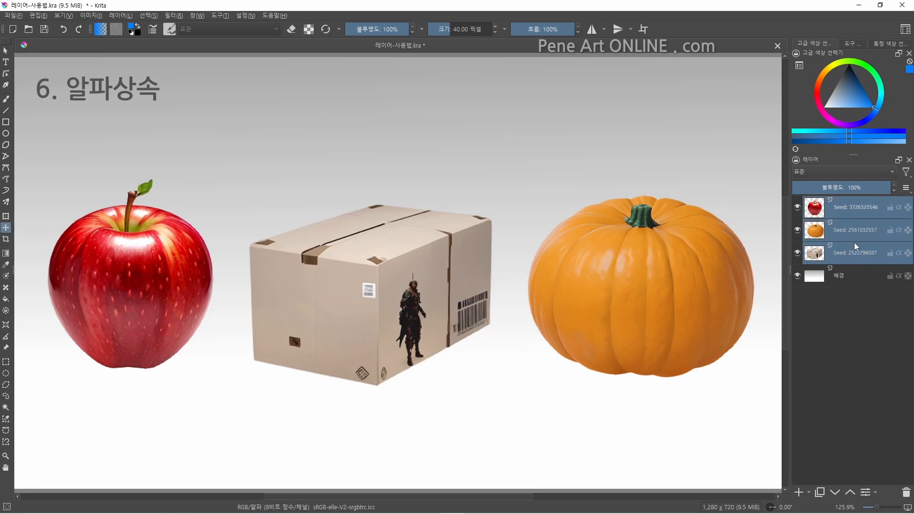
key(ctrl+g)
Move the apple over the left part of the box and the pumpkin over its right part.
click(843, 228)
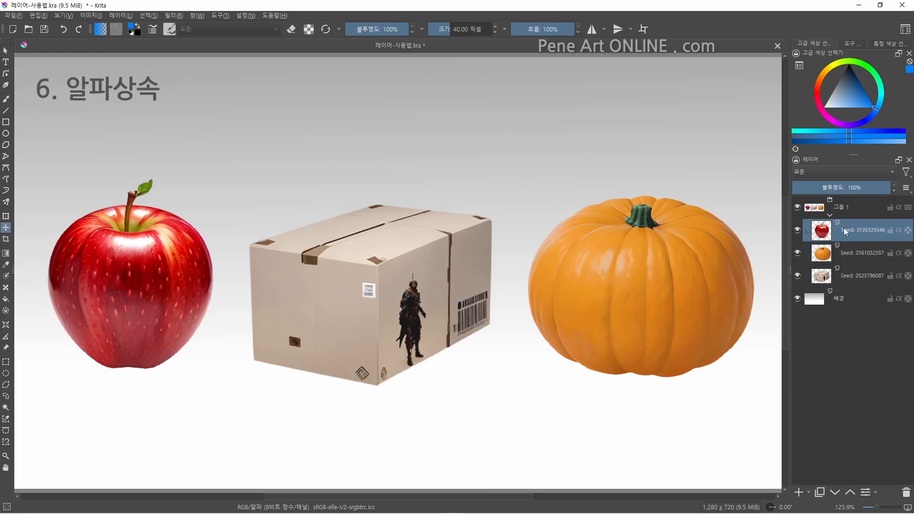
drag(144, 286, 257, 297)
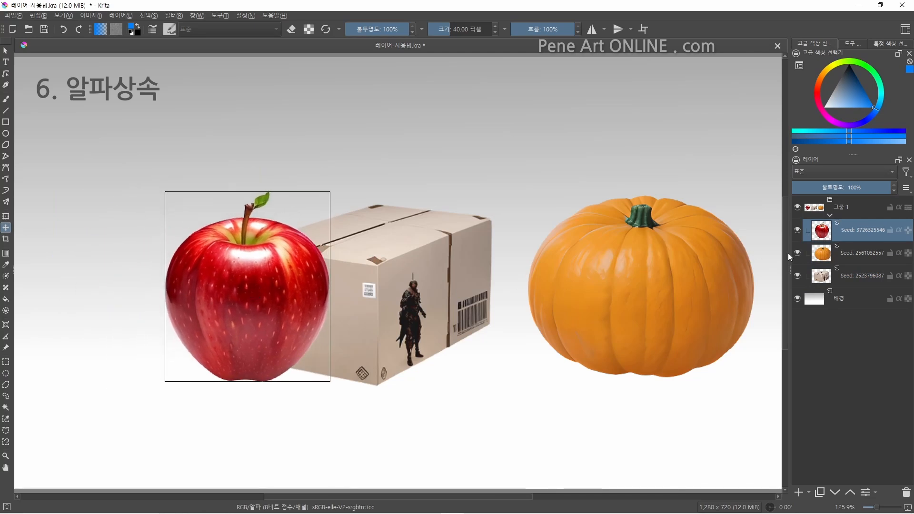
click(857, 252)
drag(700, 278, 602, 270)
click(865, 275)
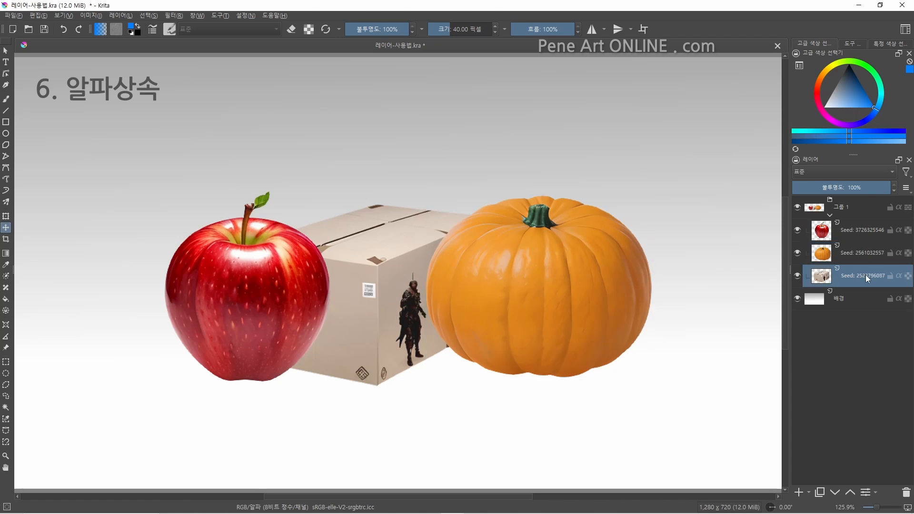
Turn on alpha inheritance for the apple and pumpkin layers so they are clipped to the box.
click(865, 233)
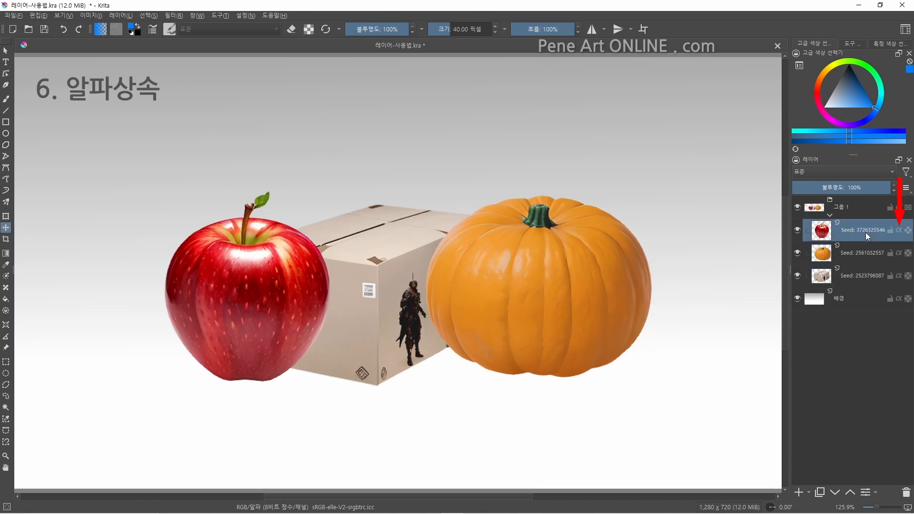
click(899, 230)
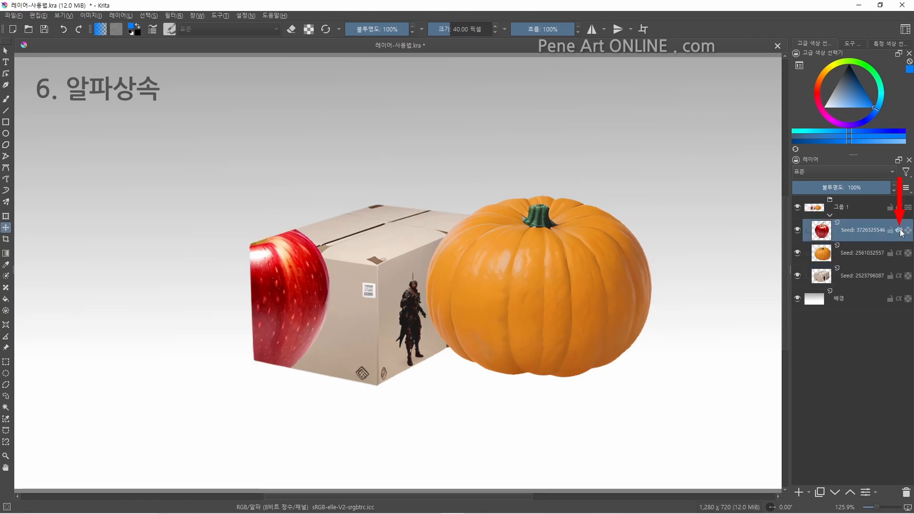
click(899, 253)
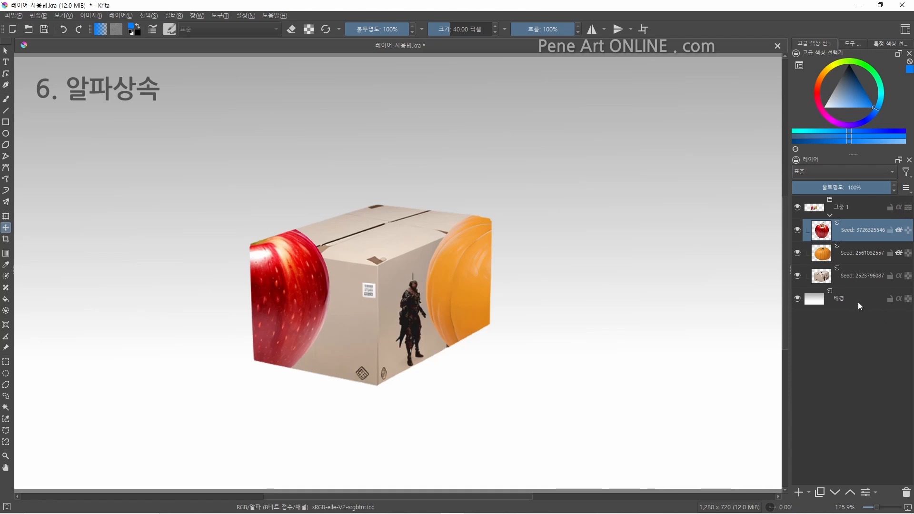
Add a paint layer above the pumpkin layer and brush a thick blue stroke from the box's top past its right edge.
click(858, 256)
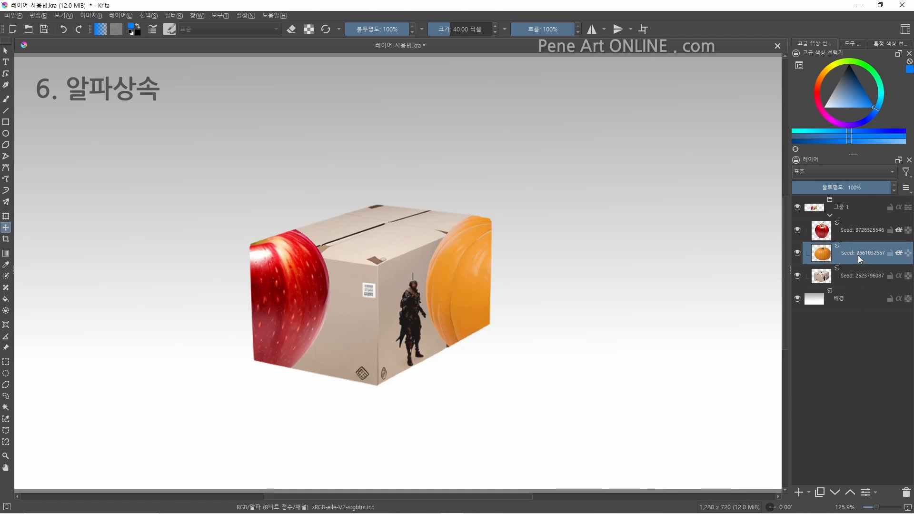
click(799, 493)
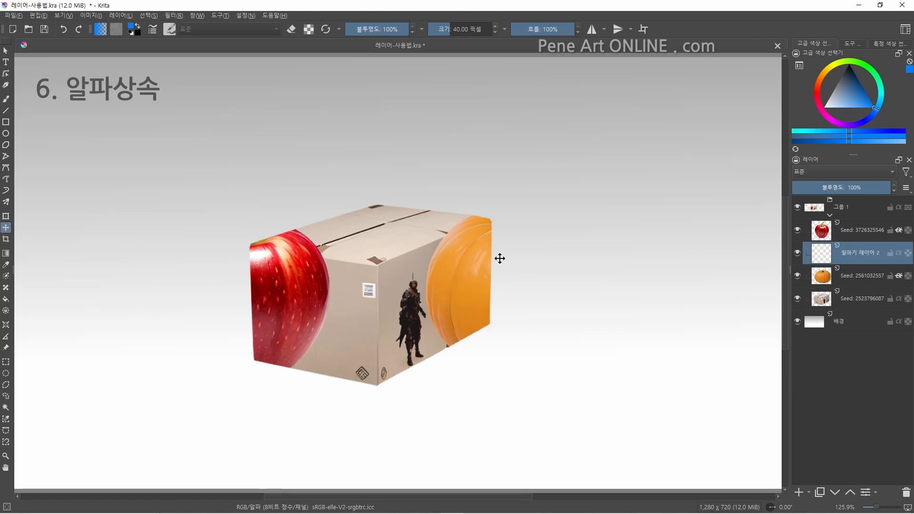
key(b)
mouse_move(381, 243)
mouse_down()
mouse_move(463, 280)
mouse_move(431, 244)
mouse_move(402, 241)
mouse_move(478, 256)
mouse_move(484, 288)
mouse_move(488, 265)
mouse_move(507, 282)
mouse_up()
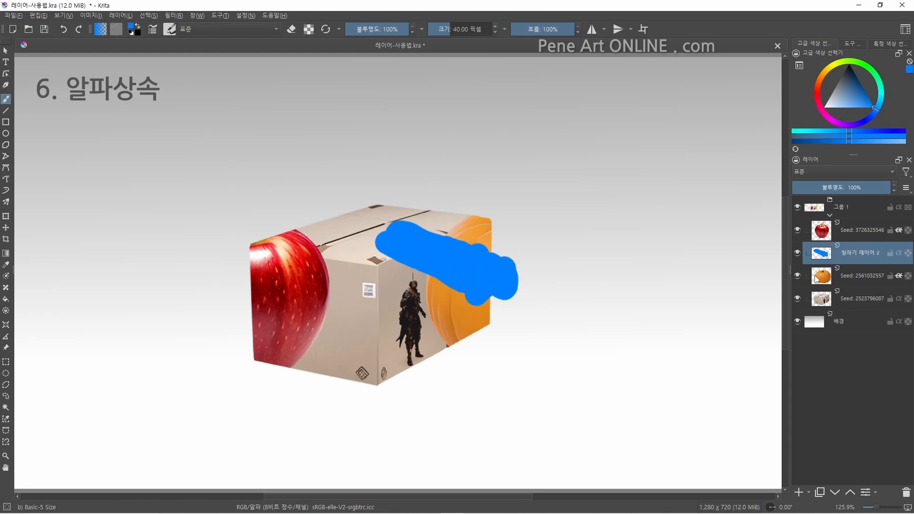
Group the blue stroke and pumpkin layers, with alpha inheritance turned on for the new group and off for the pumpkin layer.
ctrl+click(867, 276)
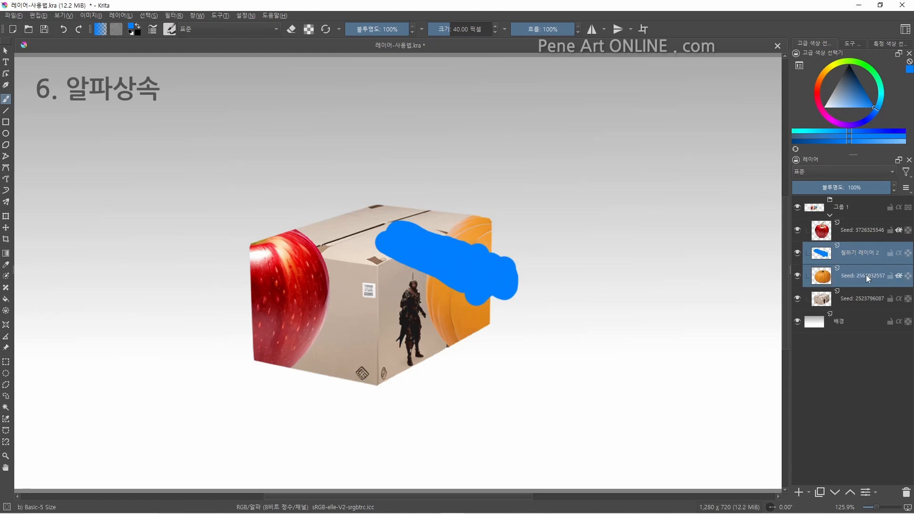
key(ctrl+g)
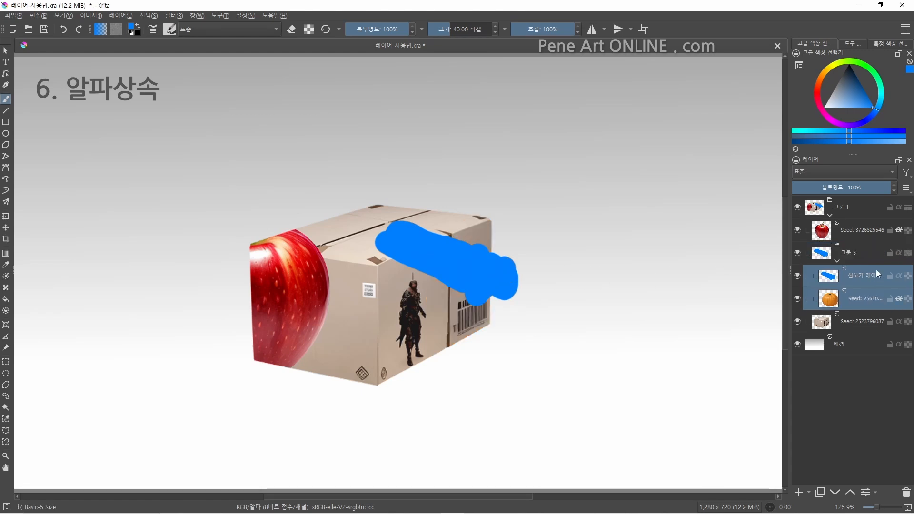
click(899, 254)
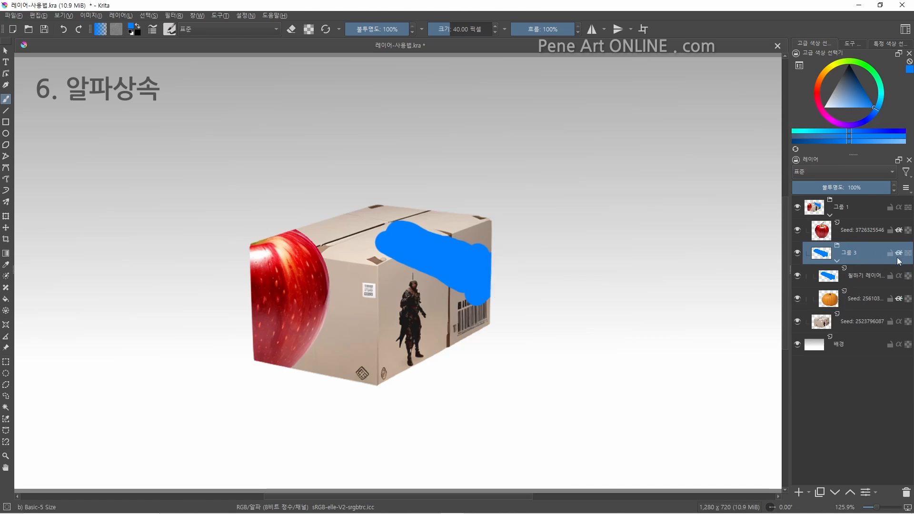
click(899, 298)
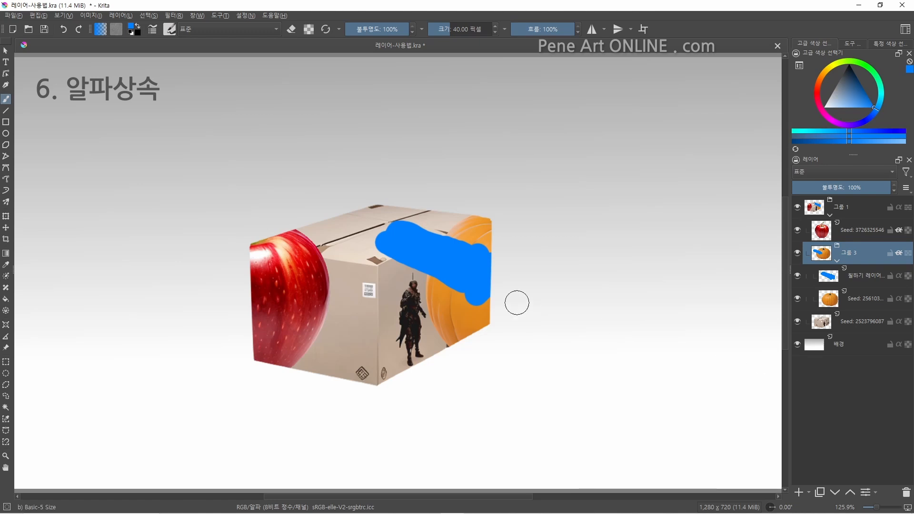
Nudge the nested group slightly upward and turn on alpha inheritance for the blue stroke layer inside it.
key(t)
mouse_move(476, 292)
mouse_down()
mouse_move(461, 313)
mouse_move(476, 289)
mouse_up()
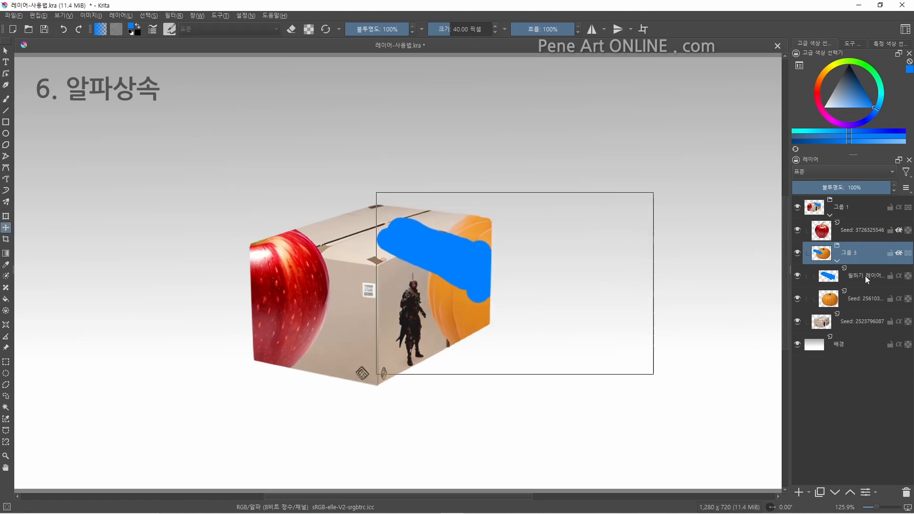
click(867, 276)
click(899, 276)
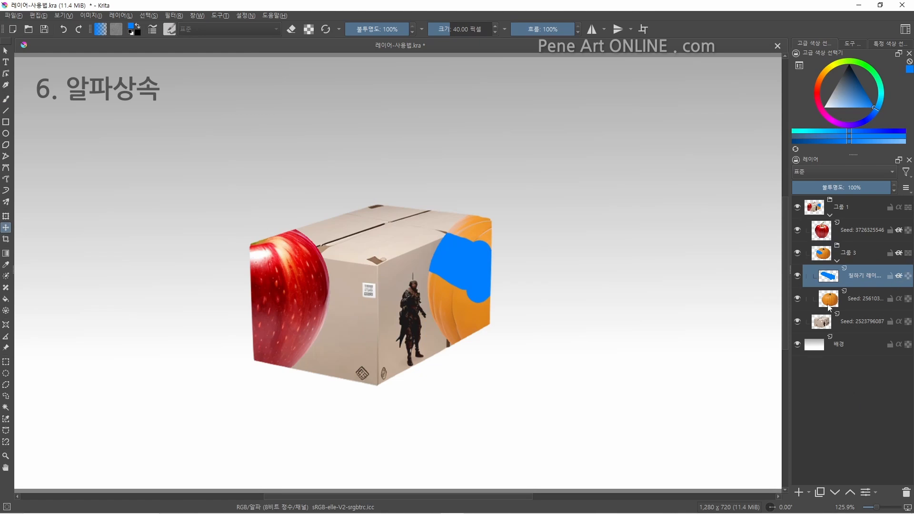
Brush more blue over the pumpkin area on the box's side, painting on the blue stroke layer inside the nested group.
key(b)
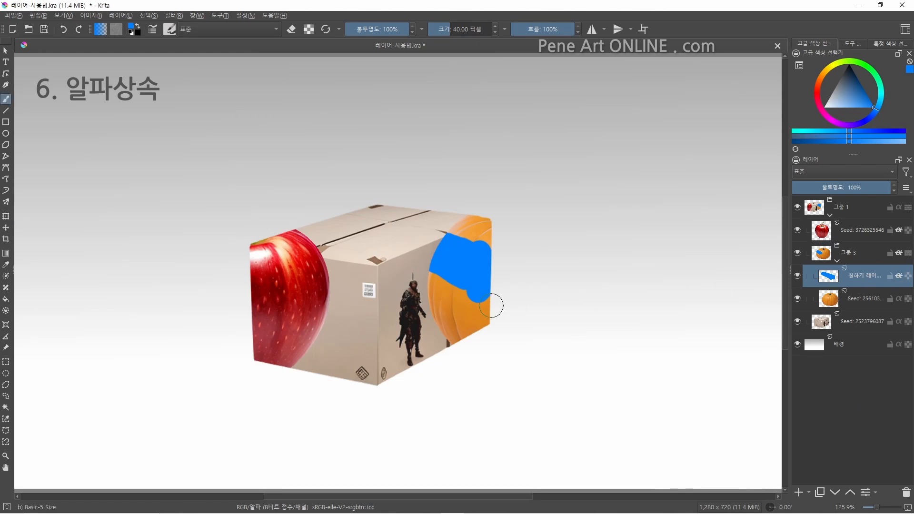
mouse_move(490, 307)
mouse_down()
mouse_move(437, 311)
mouse_move(484, 290)
mouse_move(416, 305)
mouse_move(456, 280)
mouse_move(428, 287)
mouse_move(449, 234)
mouse_move(463, 262)
mouse_move(507, 240)
mouse_move(492, 275)
mouse_move(501, 300)
mouse_move(469, 322)
mouse_up()
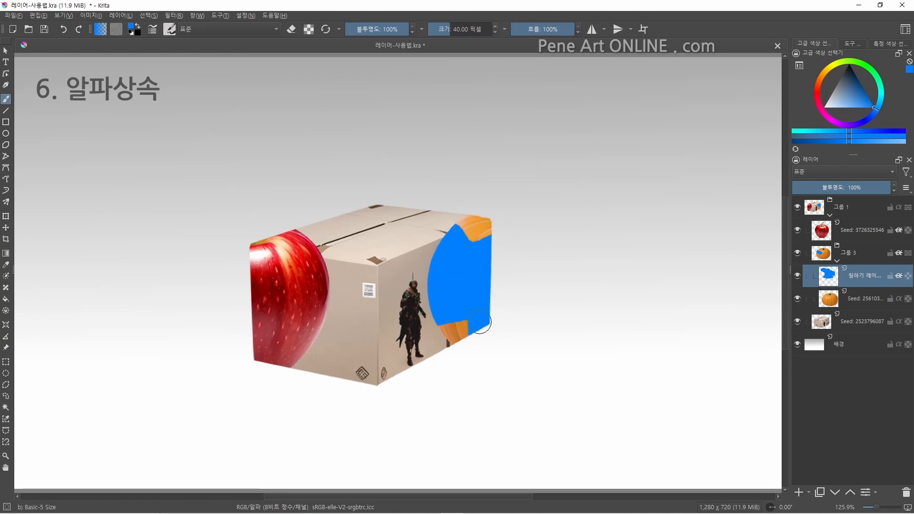
drag(491, 234, 506, 235)
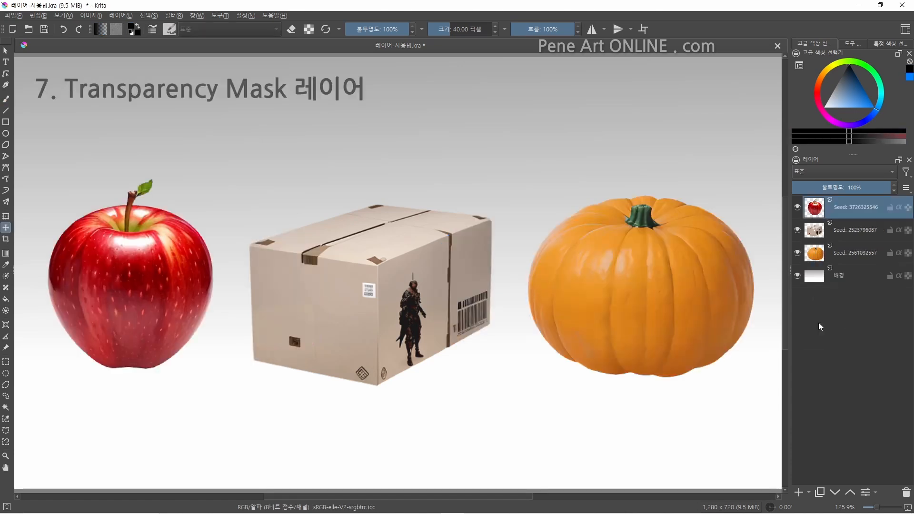
Add a transparency mask to the apple layer and paint black on it to hide a bite shape at the apple's upper-right edge.
click(811, 488)
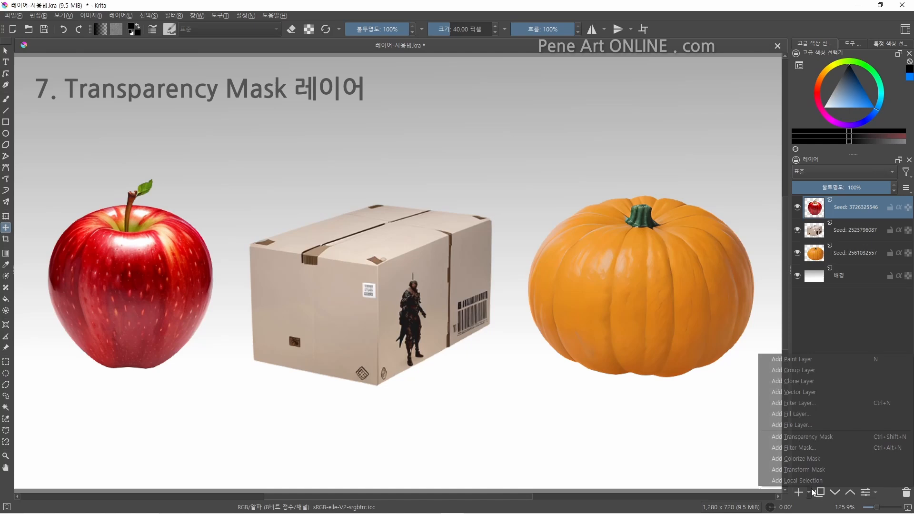
click(818, 436)
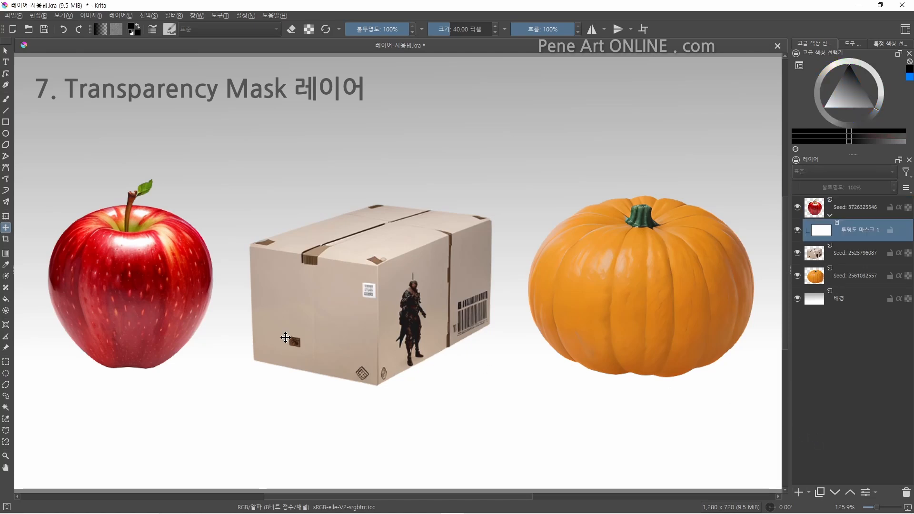
key(b)
mouse_move(200, 221)
mouse_down()
mouse_move(182, 246)
mouse_move(203, 245)
mouse_move(186, 262)
mouse_move(212, 257)
mouse_move(202, 286)
mouse_move(205, 267)
mouse_move(188, 280)
mouse_move(190, 249)
mouse_up()
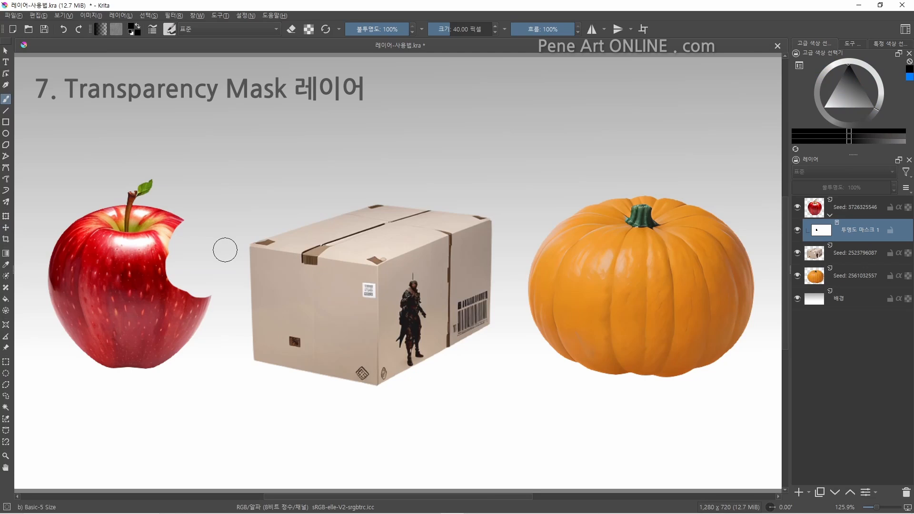
Nudge the apple's transparency mask slightly right, and move the apple layer with its mask slightly left and down.
key(t)
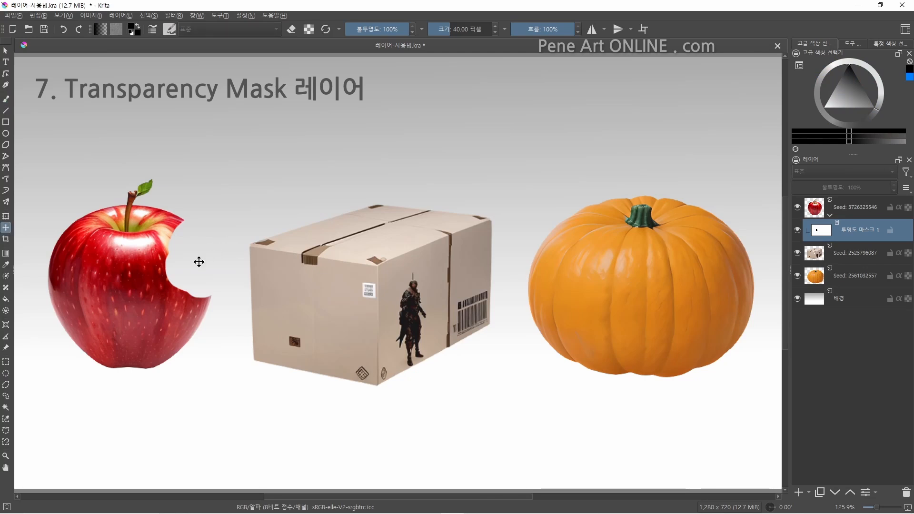
mouse_move(143, 272)
mouse_down()
mouse_move(134, 271)
mouse_move(145, 234)
mouse_move(135, 275)
mouse_move(153, 274)
mouse_up()
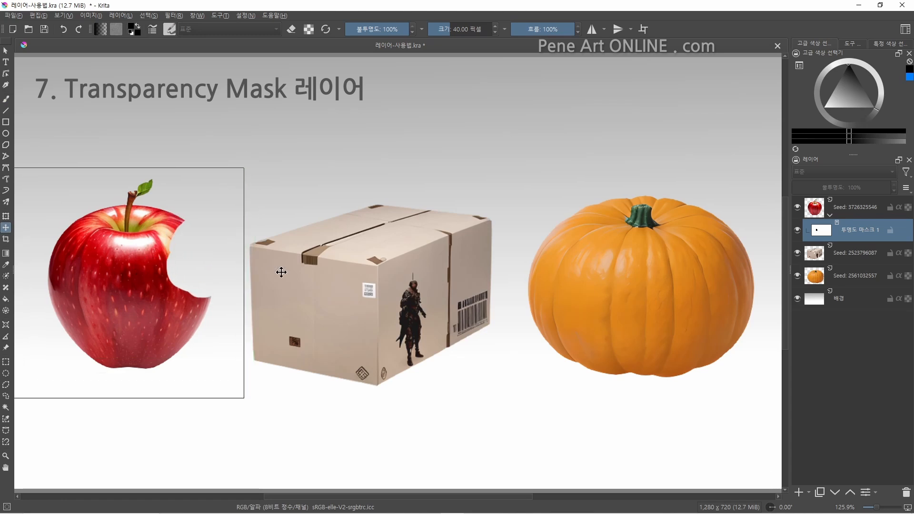
click(847, 209)
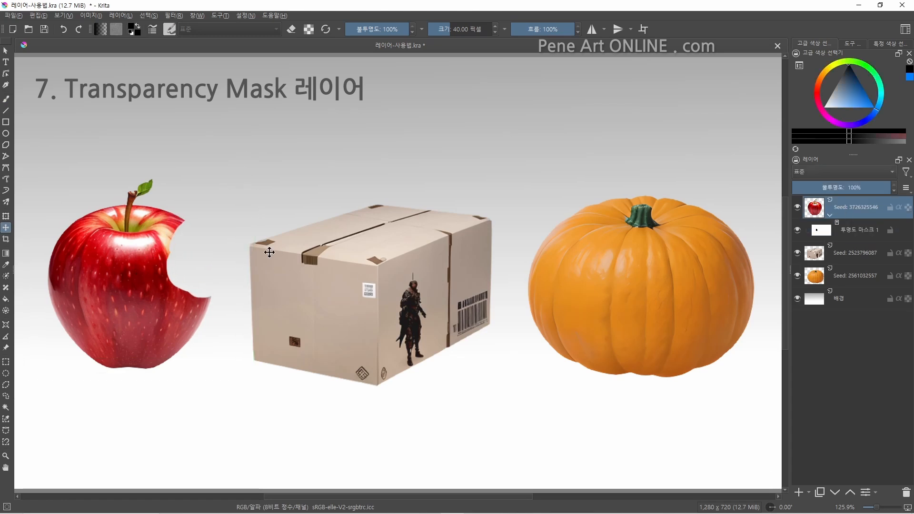
mouse_move(151, 306)
mouse_down()
mouse_move(149, 258)
mouse_move(143, 313)
mouse_move(155, 302)
mouse_move(147, 297)
mouse_move(144, 308)
mouse_up()
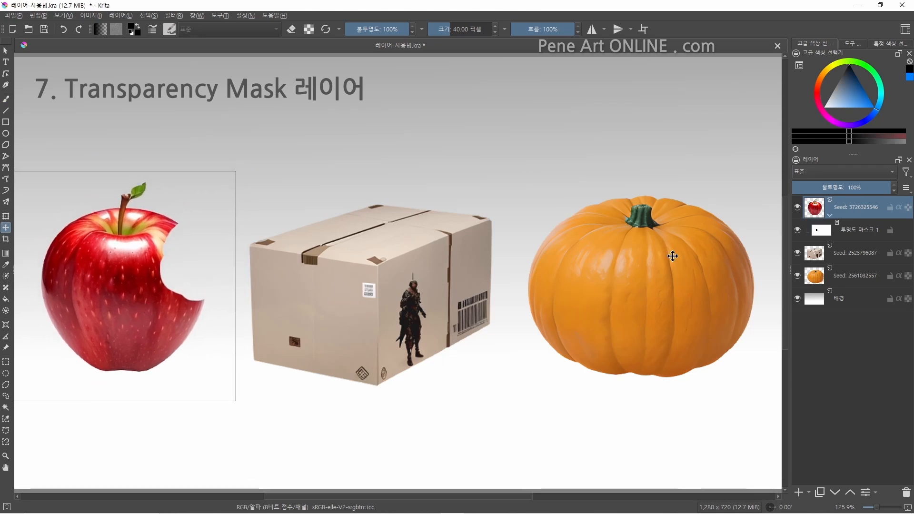
Lock the apple's transparency mask and move the apple layer slightly down on its own.
click(891, 230)
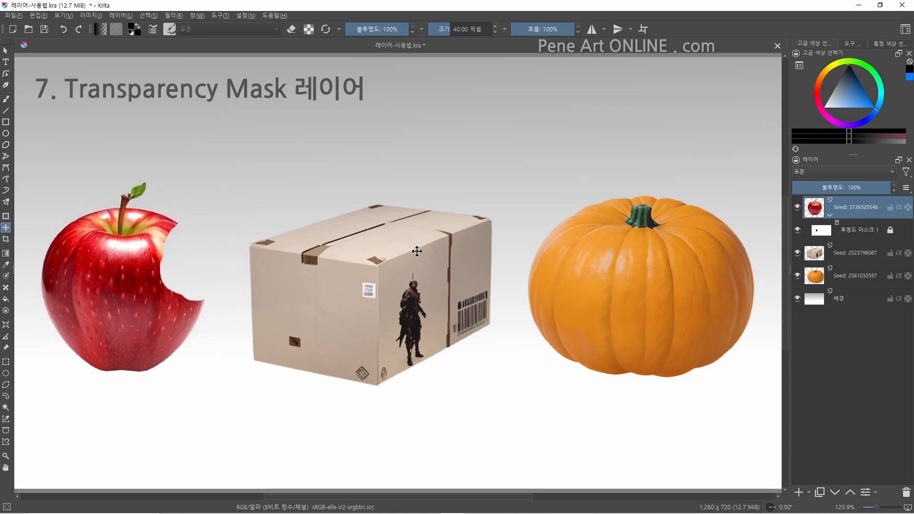
mouse_move(91, 273)
mouse_down()
mouse_move(84, 231)
mouse_move(116, 221)
mouse_move(79, 242)
mouse_move(132, 256)
mouse_move(86, 253)
mouse_move(113, 282)
mouse_move(105, 257)
mouse_move(93, 281)
mouse_up()
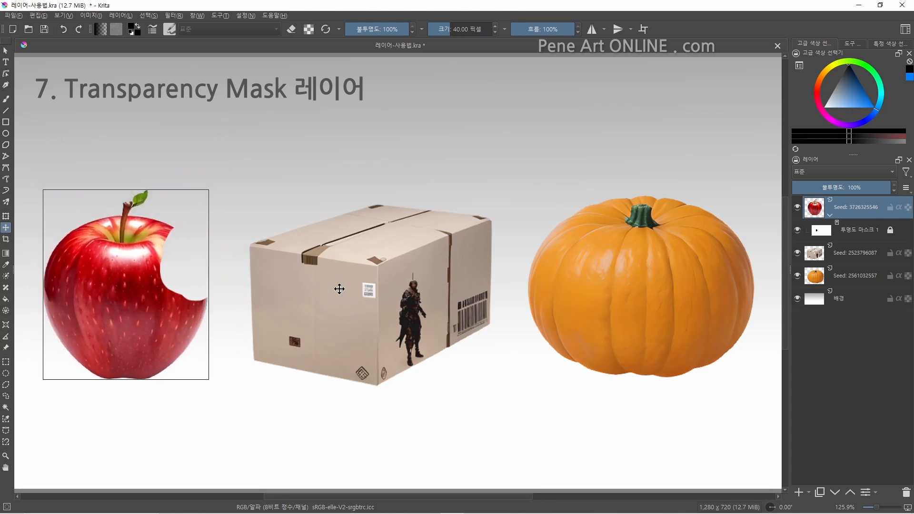
Group the box and pumpkin layers and hide their facing edges by painting black on a transparency mask added to the group.
click(853, 253)
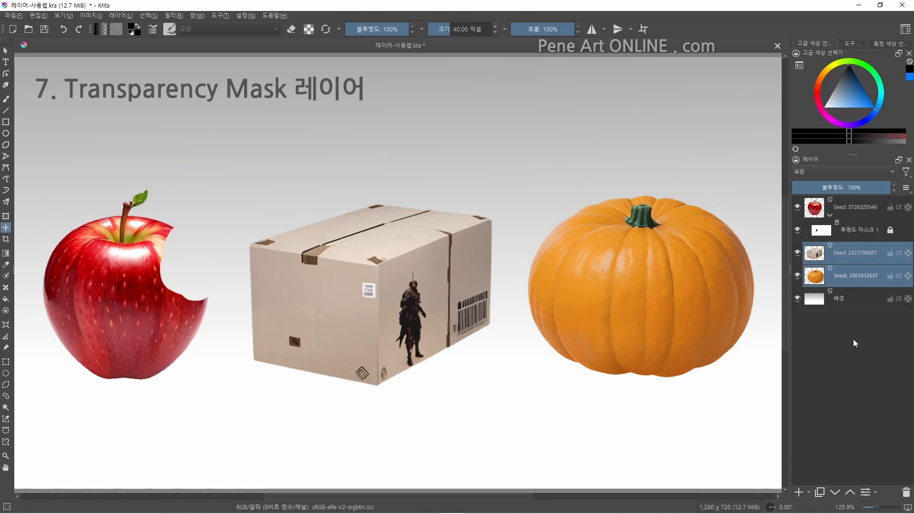
shift+click(853, 276)
click(809, 493)
click(838, 438)
key(b)
mouse_move(495, 286)
mouse_down()
mouse_move(449, 295)
mouse_move(543, 307)
mouse_move(529, 321)
mouse_move(552, 315)
mouse_up()
Add a transparency mask to the pumpkin layer inside the group and paint black on it over the pumpkin's upper-left edge.
click(859, 301)
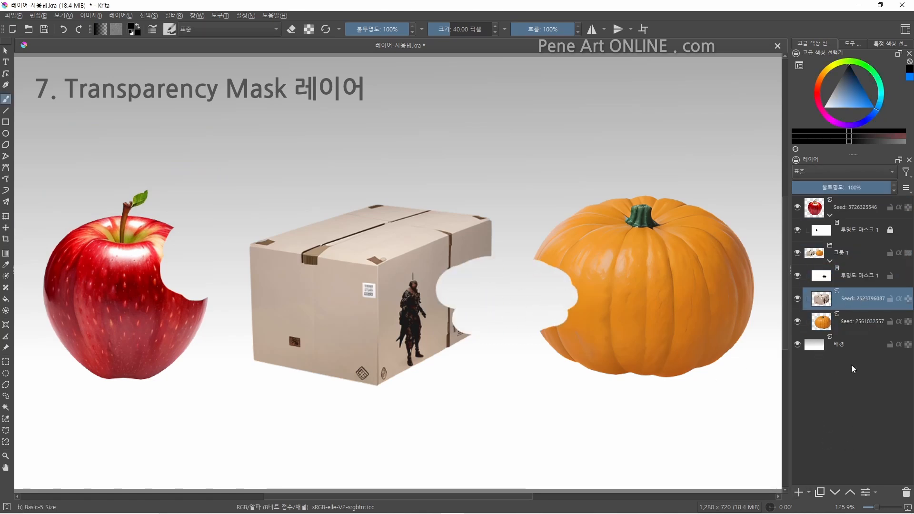
click(850, 321)
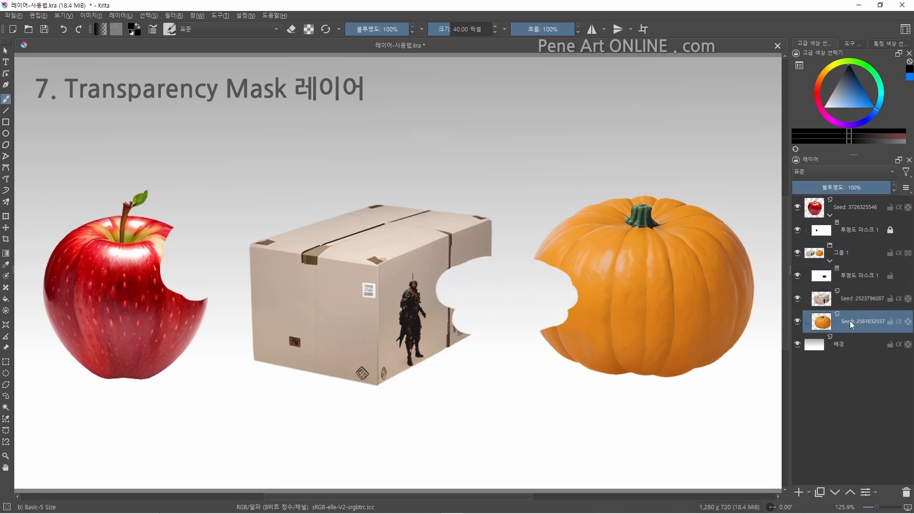
click(808, 493)
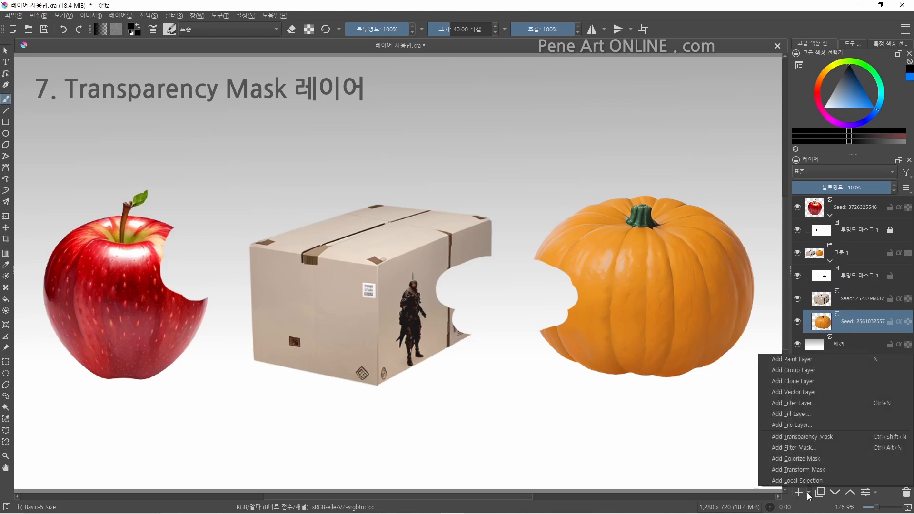
click(819, 436)
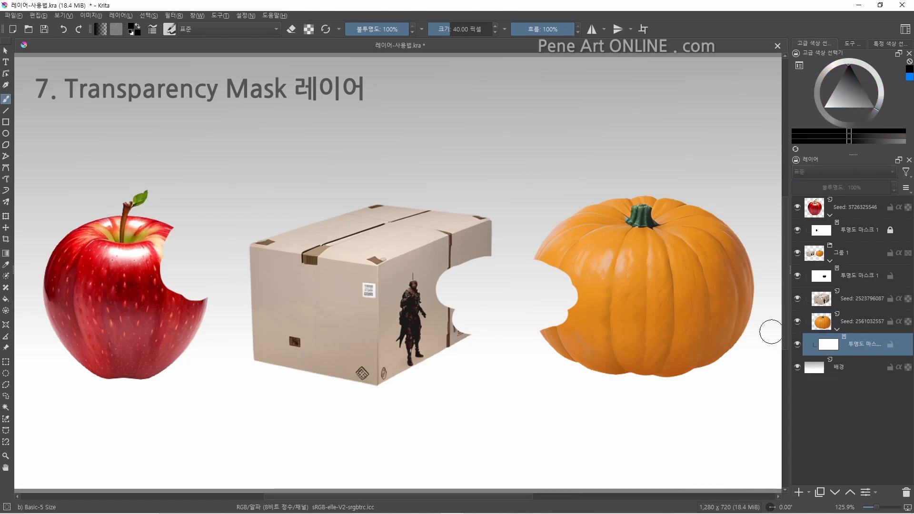
drag(579, 223, 545, 238)
mouse_move(462, 224)
mouse_down()
mouse_move(474, 236)
mouse_move(517, 223)
mouse_move(593, 244)
mouse_move(518, 261)
mouse_move(609, 238)
mouse_move(589, 254)
mouse_move(607, 255)
mouse_move(602, 247)
mouse_up()
Move the pumpkin layer with its mask slightly up and left, and shift its transparency mask slightly further left.
click(860, 326)
key(t)
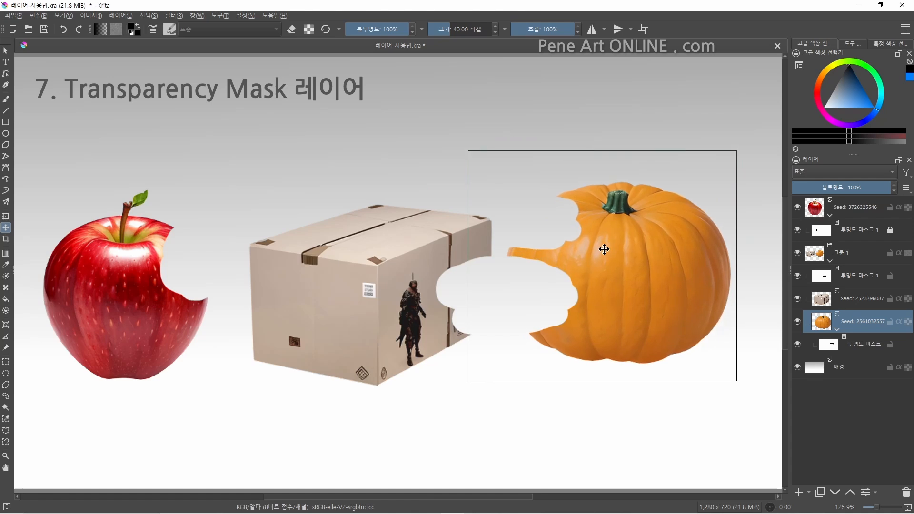
key(Page_Down)
mouse_move(544, 223)
mouse_down()
mouse_move(555, 214)
mouse_move(531, 223)
mouse_up()
Lock the pumpkin's transparency mask and nudge the pumpkin layer slightly down on its own.
key(Page_Up)
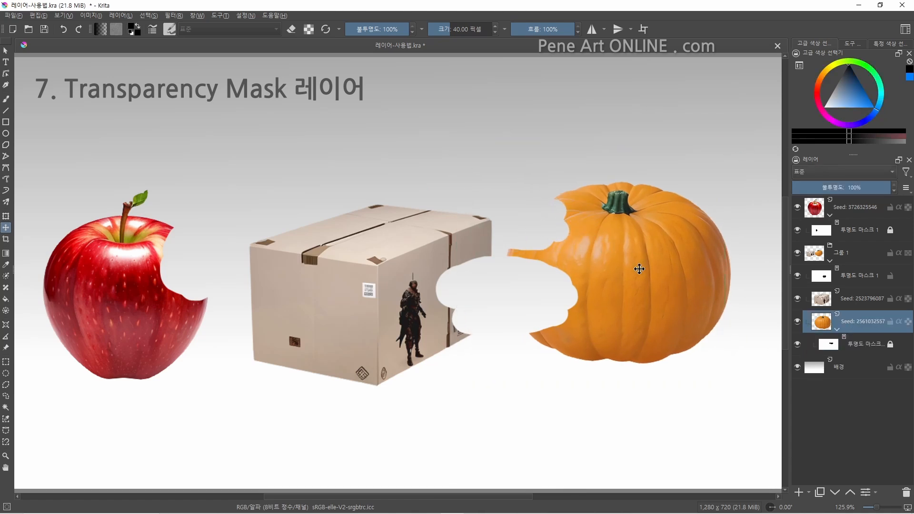
mouse_move(639, 267)
mouse_down()
mouse_move(643, 258)
mouse_move(638, 276)
mouse_up()
click(847, 372)
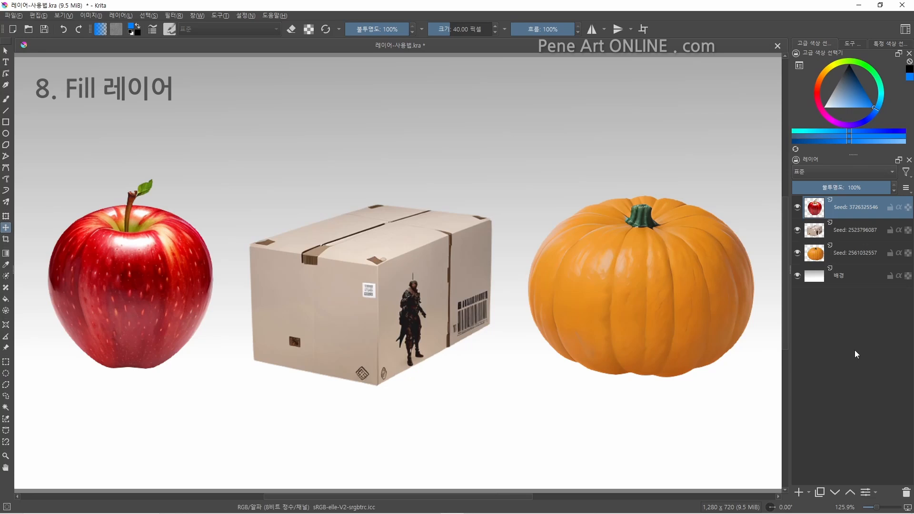
Open the settings for a new fill layer above the pumpkin layer.
click(847, 254)
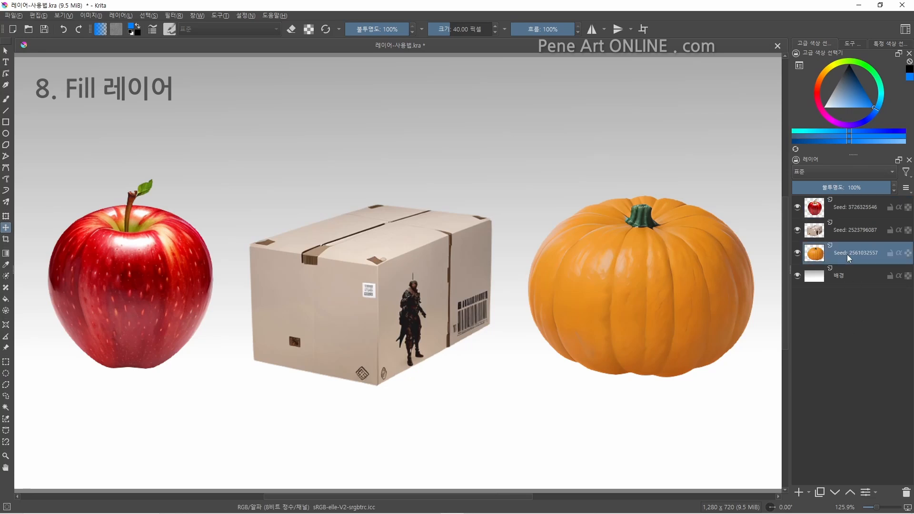
click(809, 493)
click(821, 415)
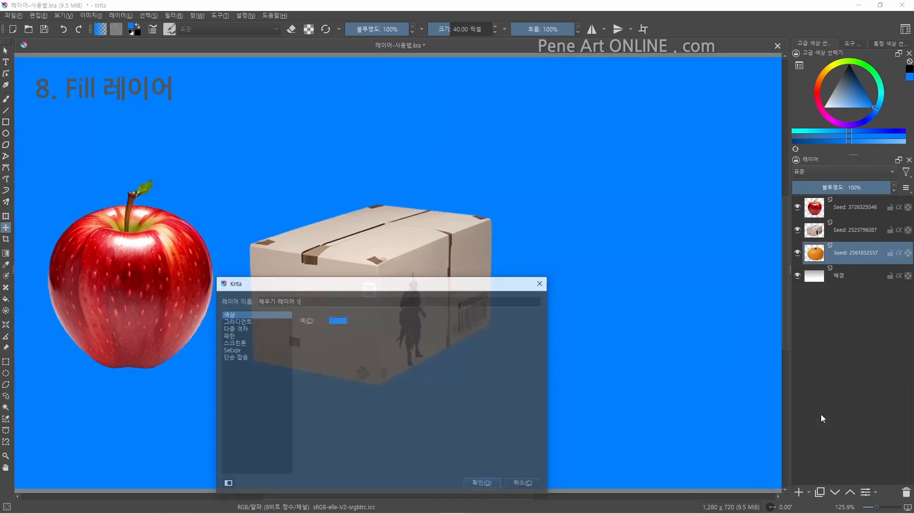
Preview the gradient, multigrid, pattern, screentone, SeExpr and simple noise fill types for the fill layer.
click(237, 321)
click(242, 329)
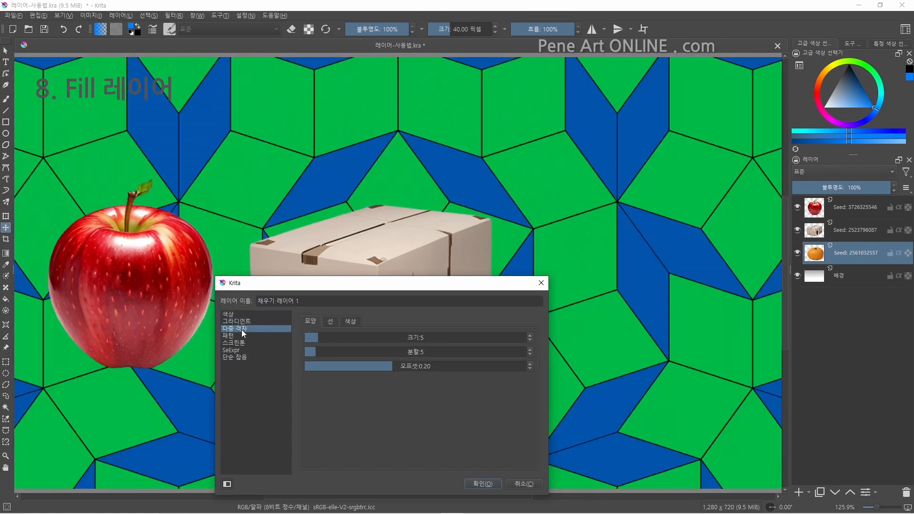
click(241, 334)
click(241, 342)
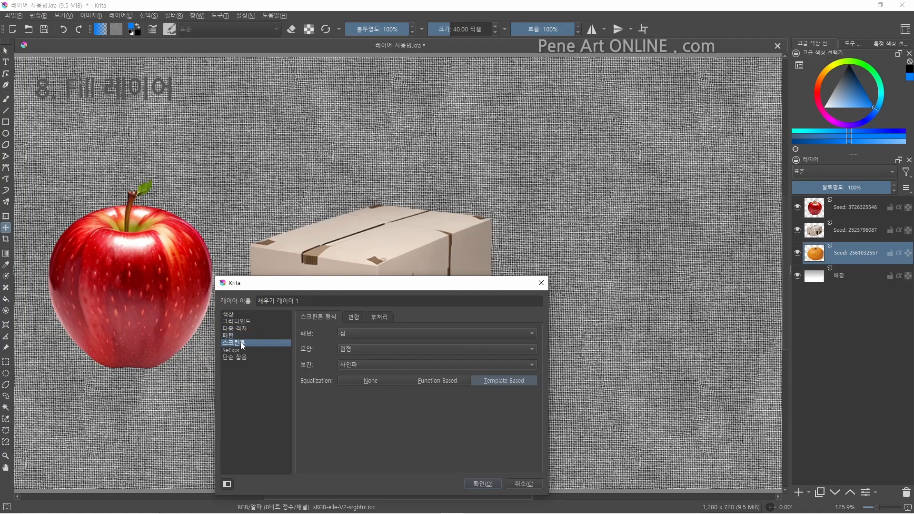
click(243, 352)
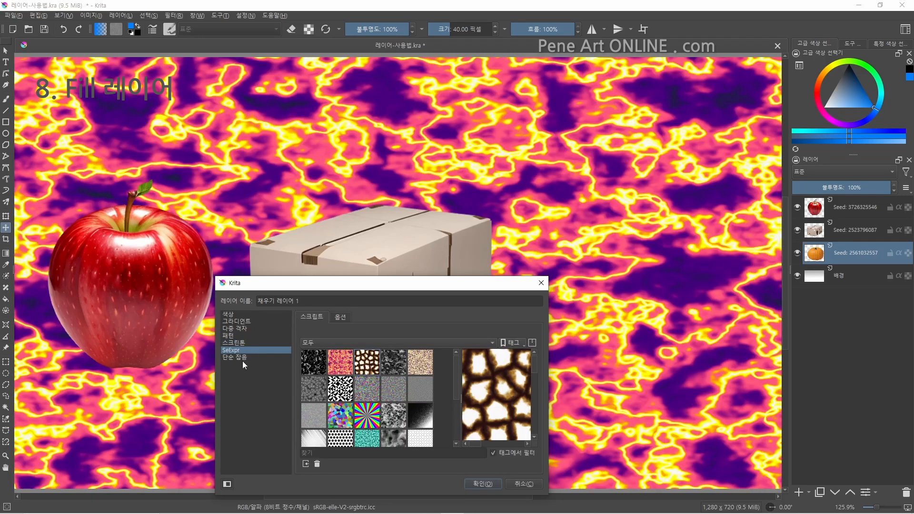
click(243, 358)
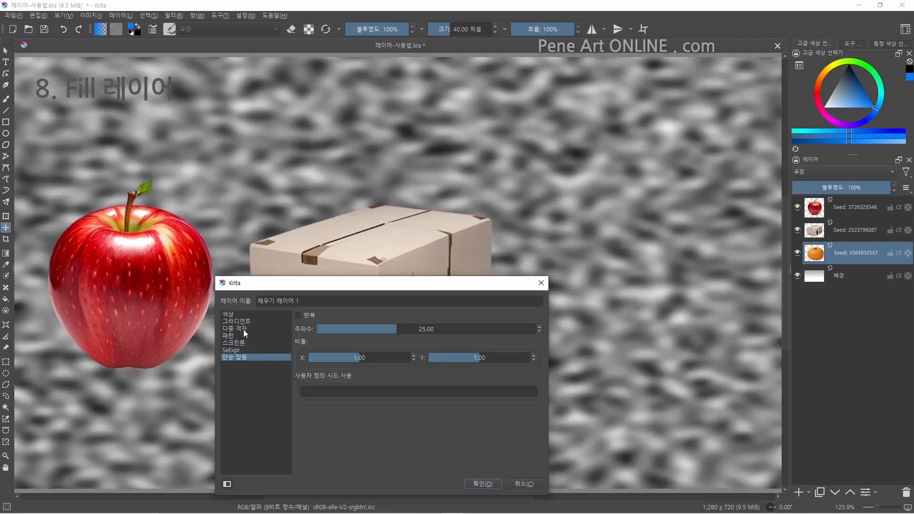
Create the fill layer as a solid blue color fill and toggle its visibility off and on.
click(236, 314)
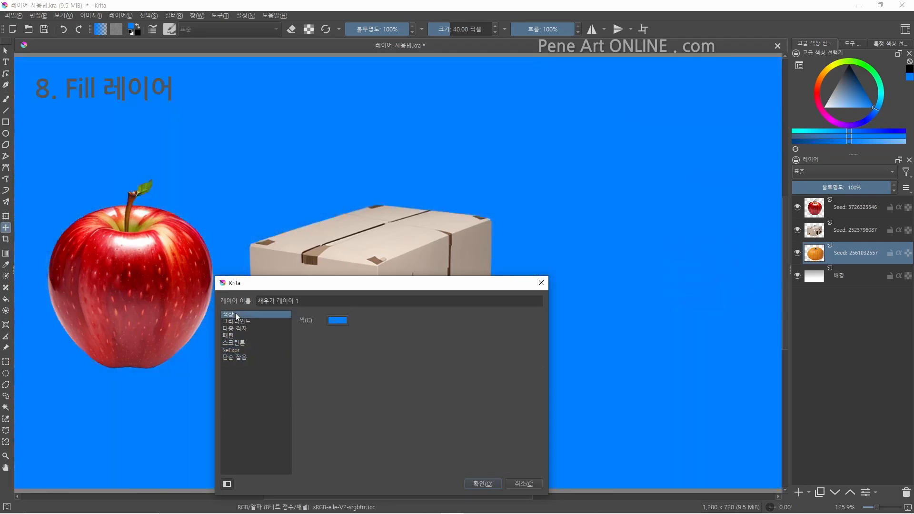
click(482, 483)
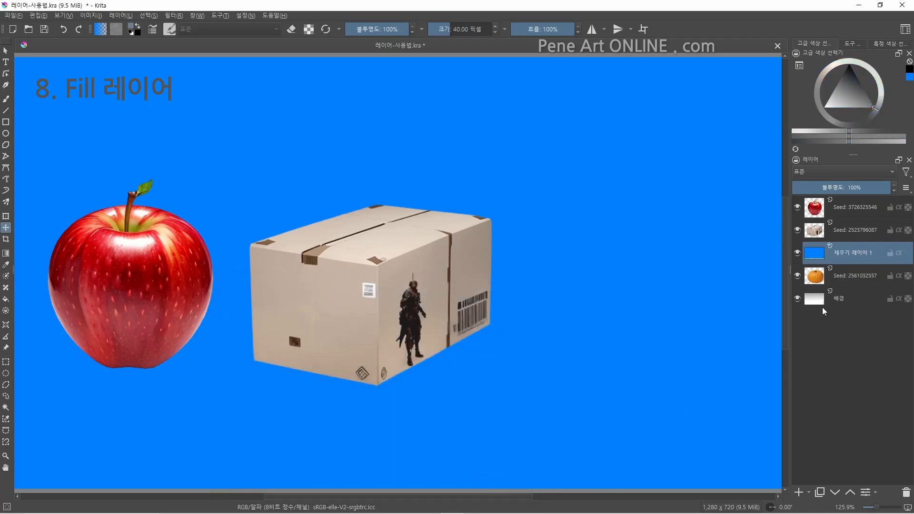
click(798, 253)
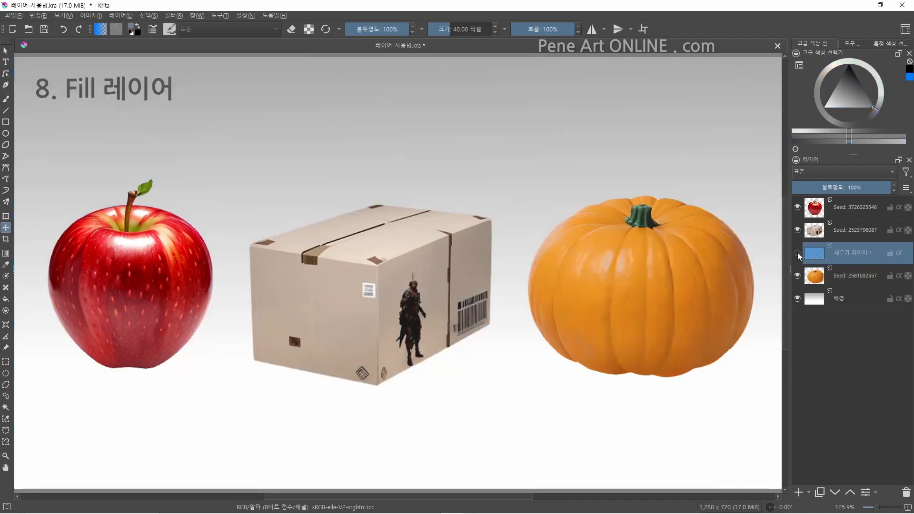
click(798, 253)
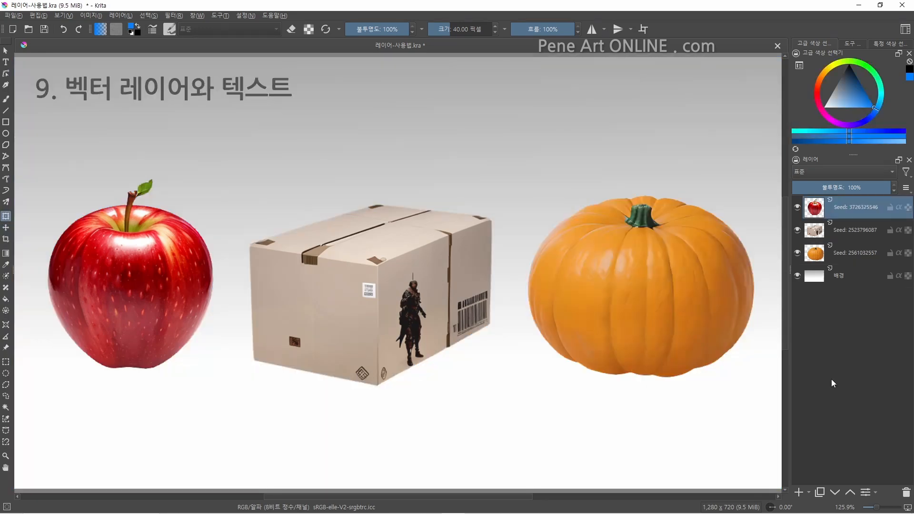
Add a vector layer above the apple layer and create the text "TEST" above the box.
click(810, 493)
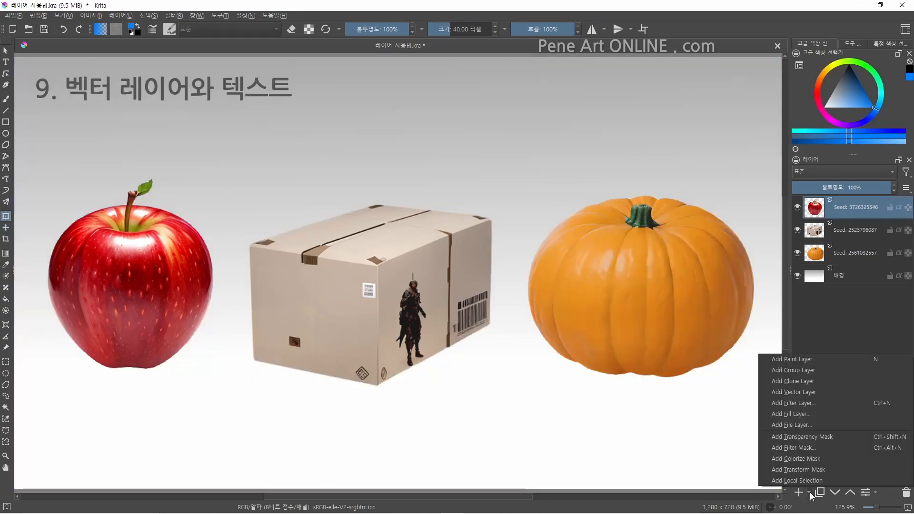
click(818, 394)
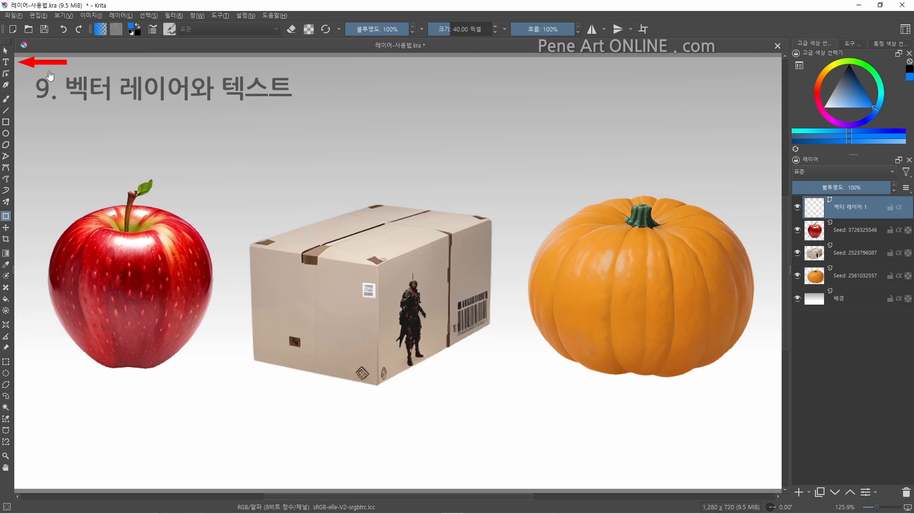
click(5, 63)
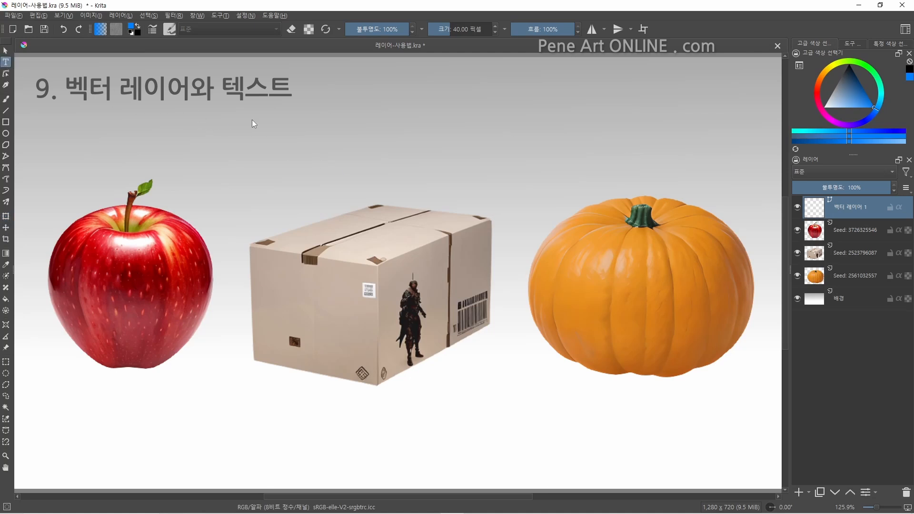
drag(253, 119, 324, 177)
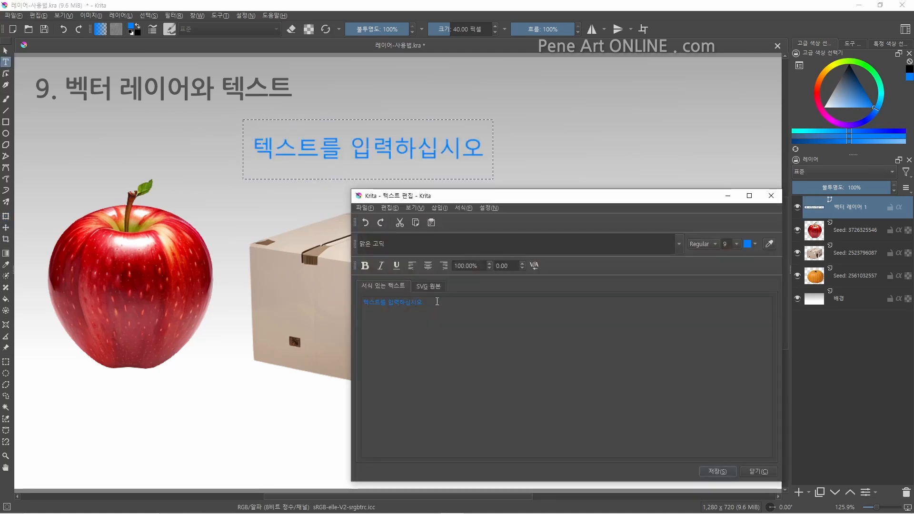
drag(423, 303, 361, 302)
text(TEST)
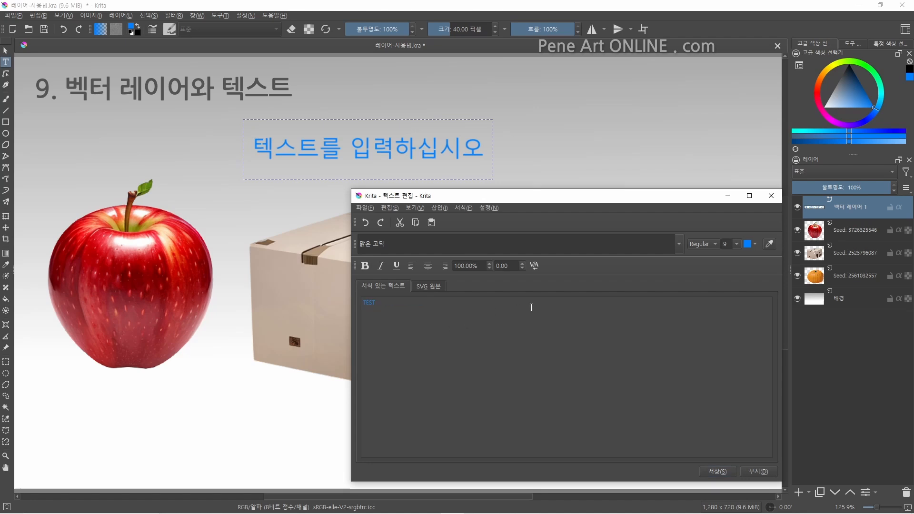
Format the TEST text in bold 나눔고딕 at size 14 and save it to the canvas.
click(679, 244)
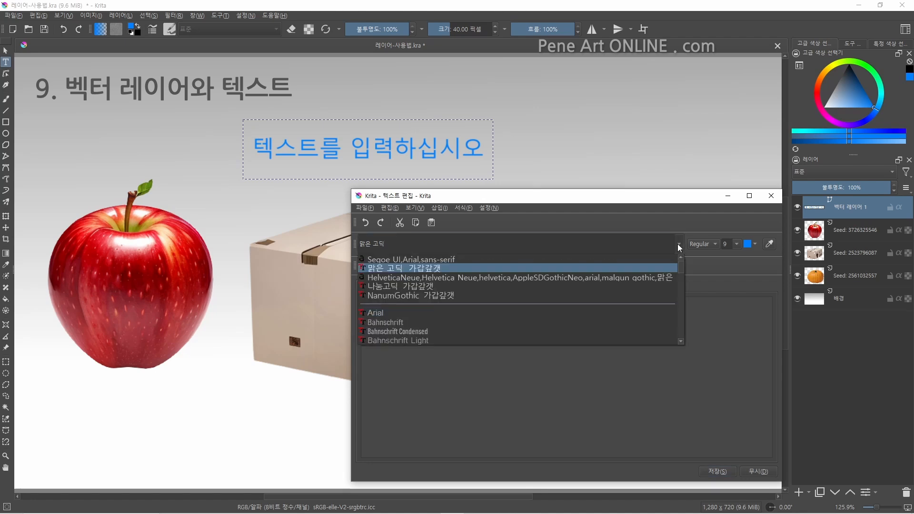
click(442, 286)
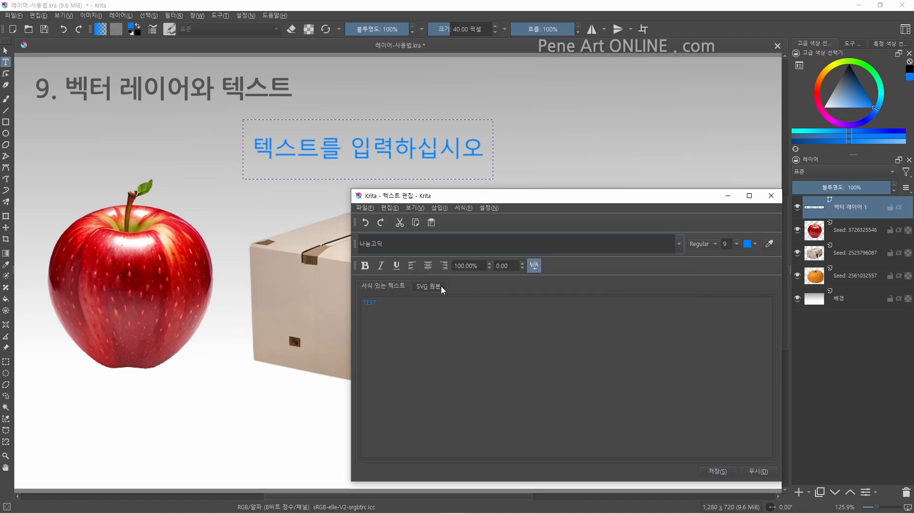
click(365, 266)
click(735, 243)
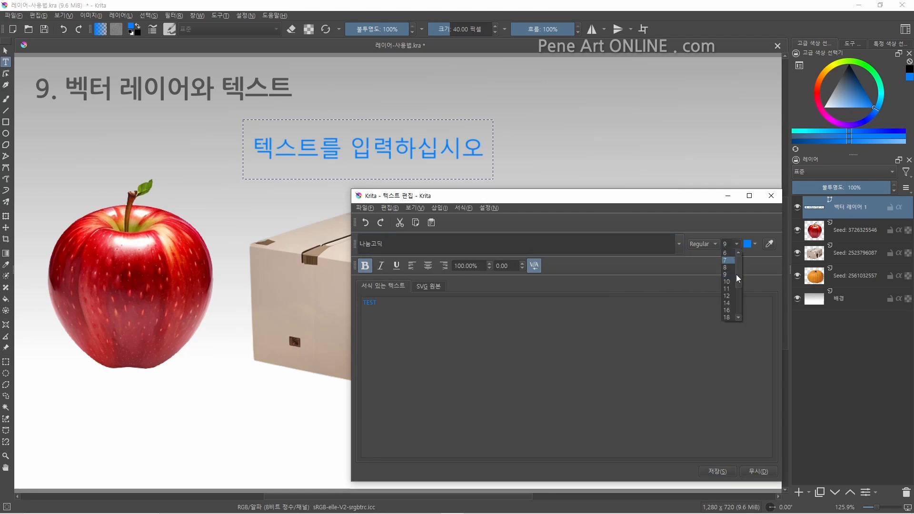
click(727, 303)
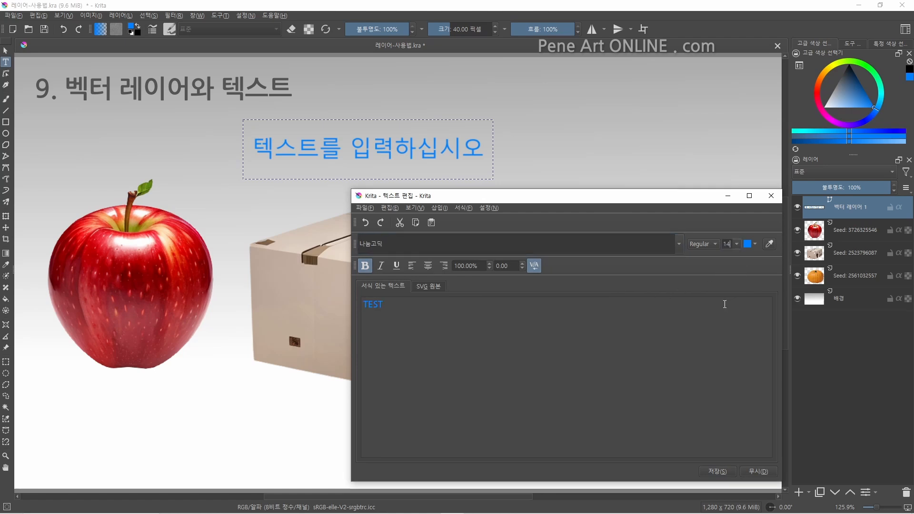
click(713, 471)
click(749, 471)
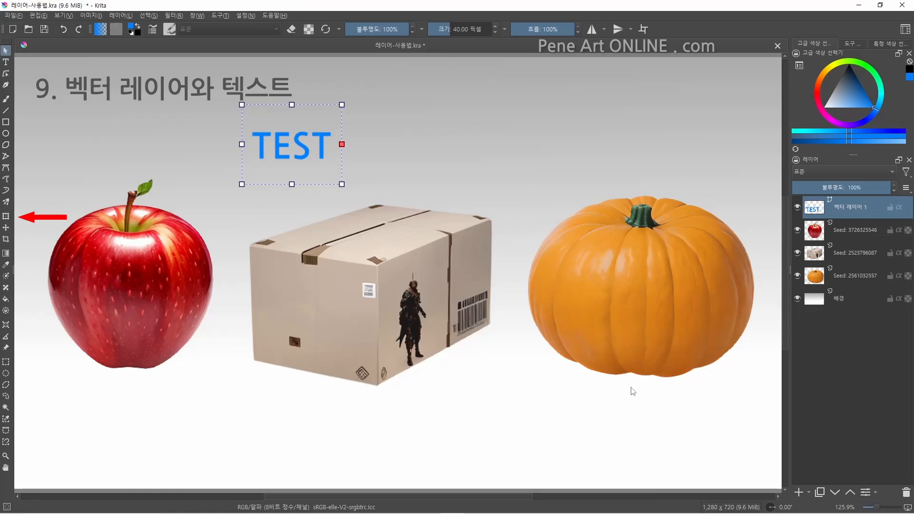
Enlarge the TEST text with the Transform tool, stretching it slightly wider and taller.
click(6, 216)
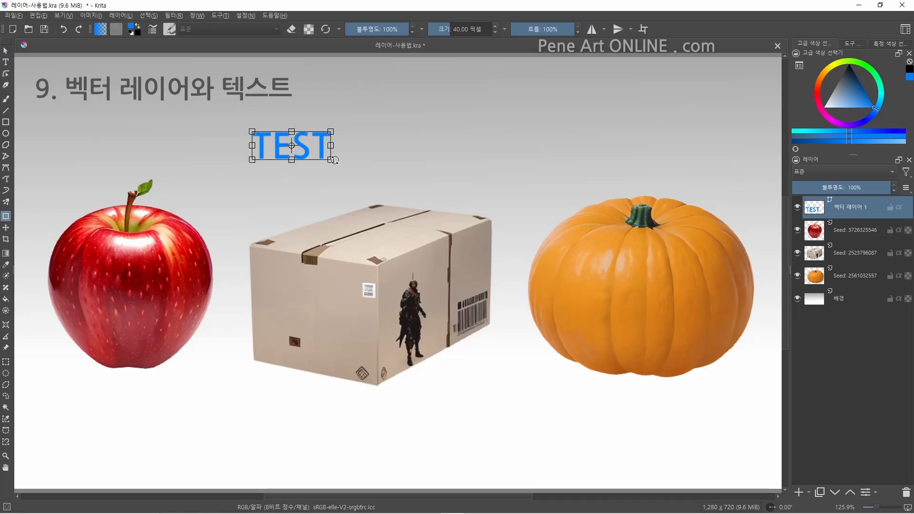
drag(332, 159, 349, 175)
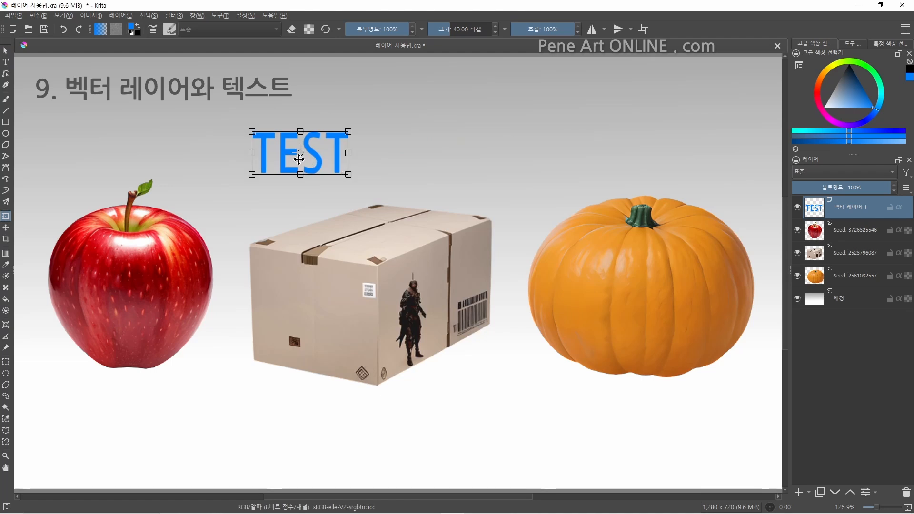
key(Return)
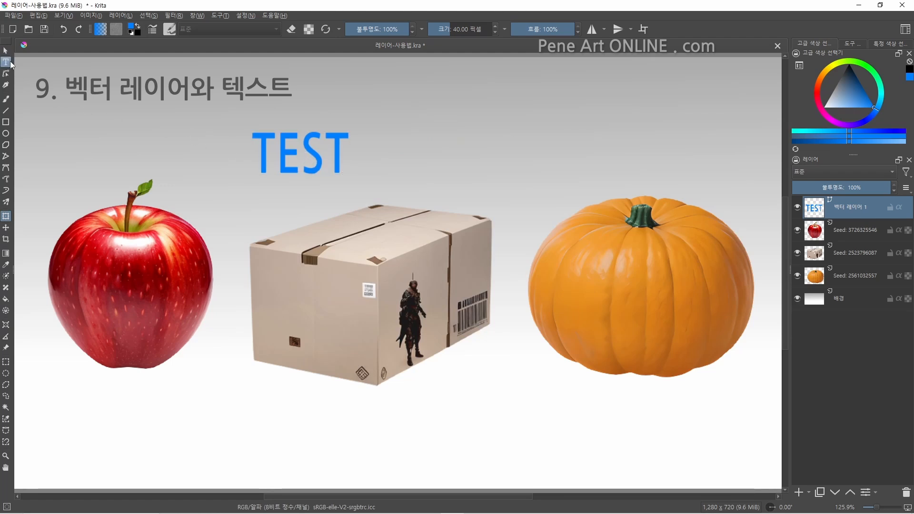
Edit the transformed text to read "TEST@" and save the change.
click(5, 62)
double_click(290, 147)
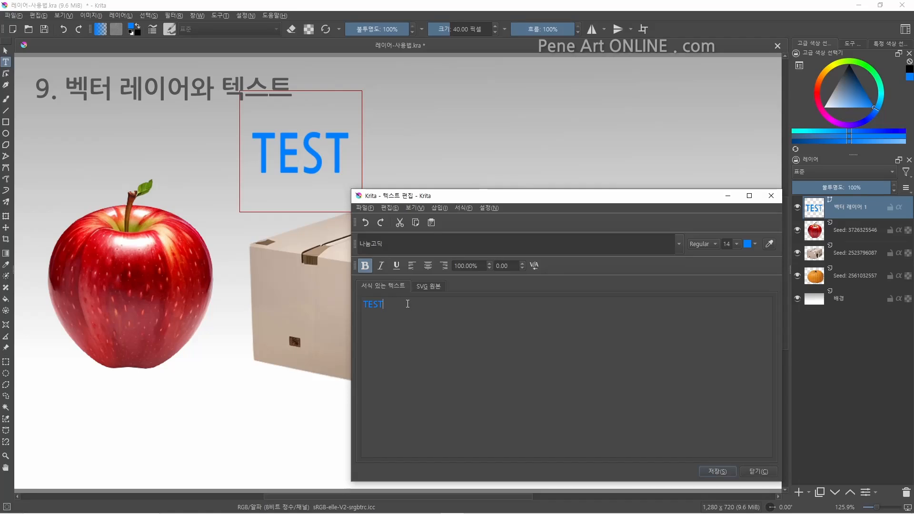
text(@)
click(718, 471)
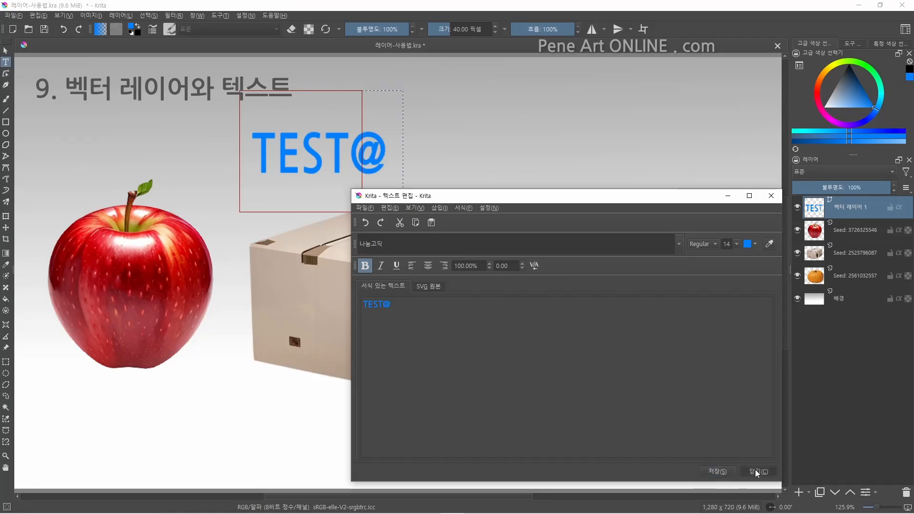
click(757, 471)
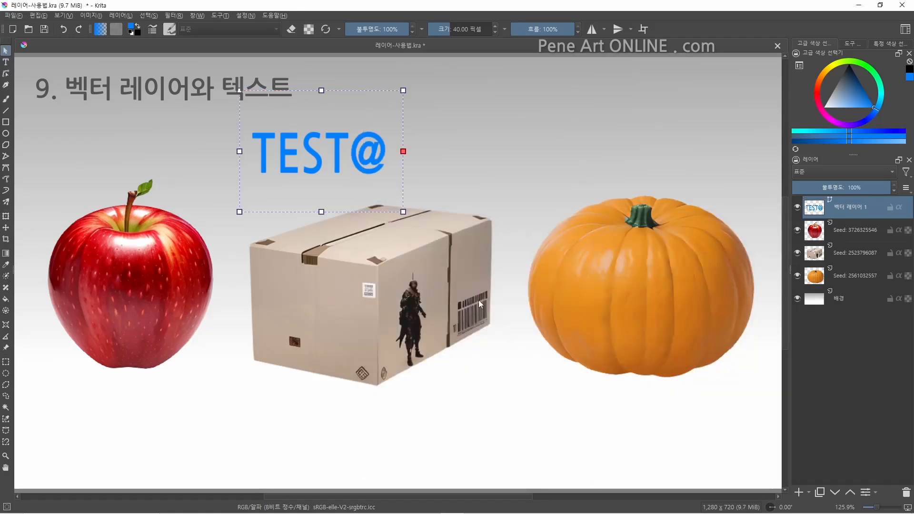
Convert the vector text layer to a paint layer.
right_click(840, 204)
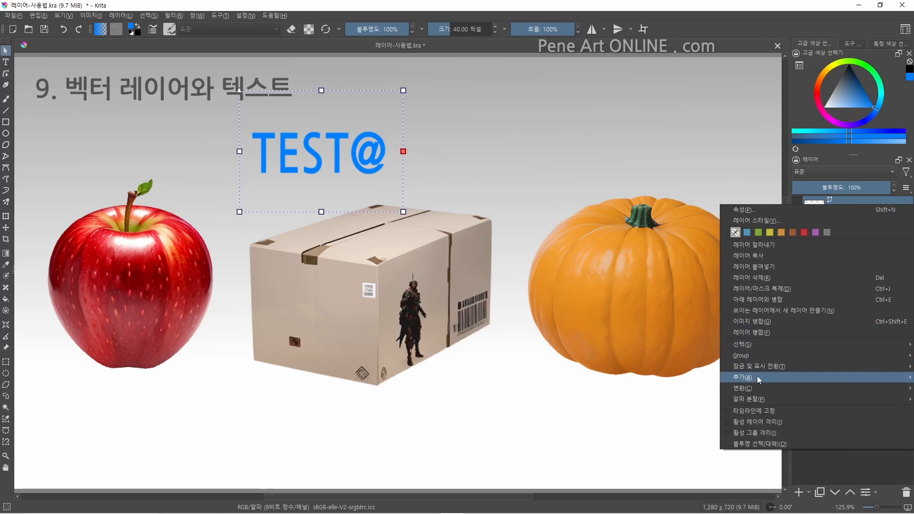
mouse_move(750, 387)
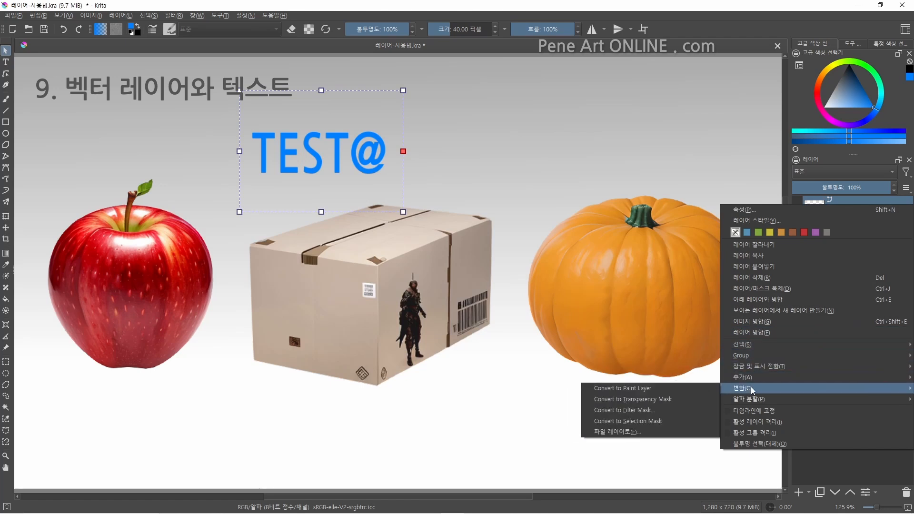
click(694, 388)
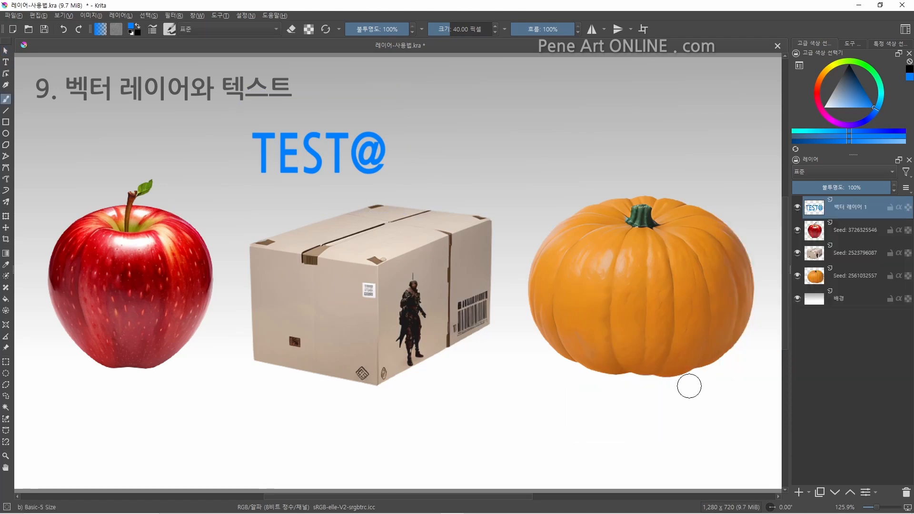
Transform the TEST@ text onto the box's front face, shifting its corners to match the box's perspective.
click(5, 216)
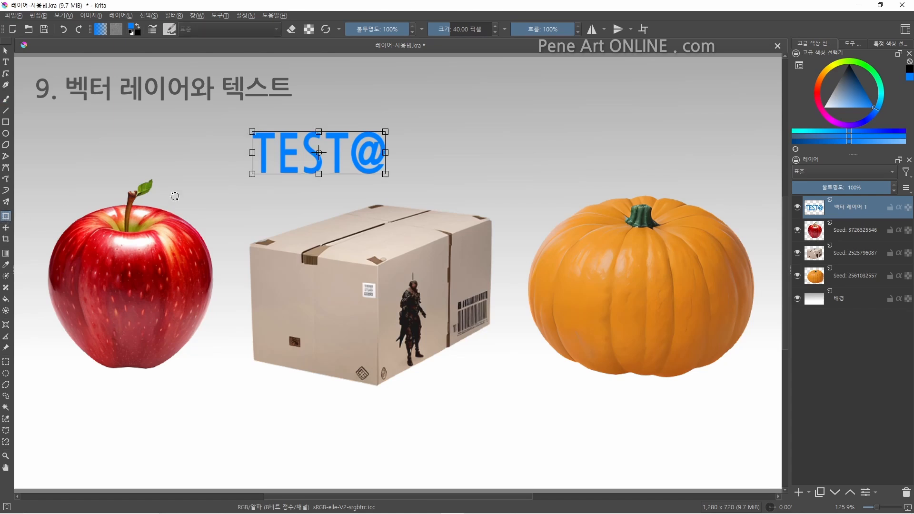
click(851, 43)
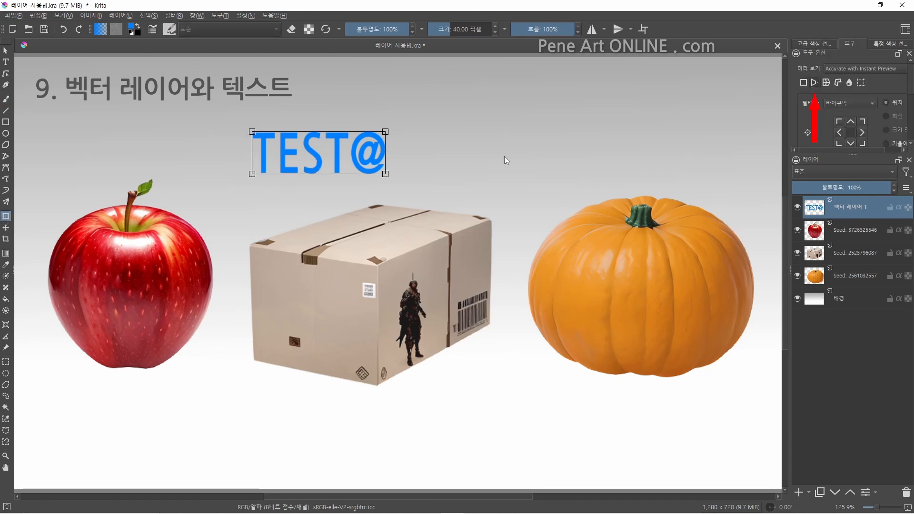
drag(327, 153, 333, 322)
drag(259, 343, 261, 335)
drag(393, 300, 357, 309)
drag(391, 344, 356, 347)
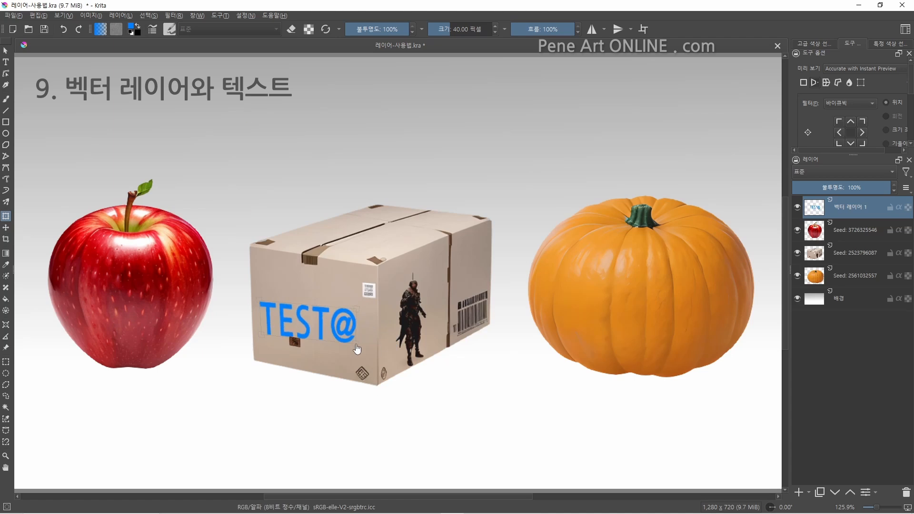
drag(291, 322, 261, 290)
drag(262, 329, 262, 326)
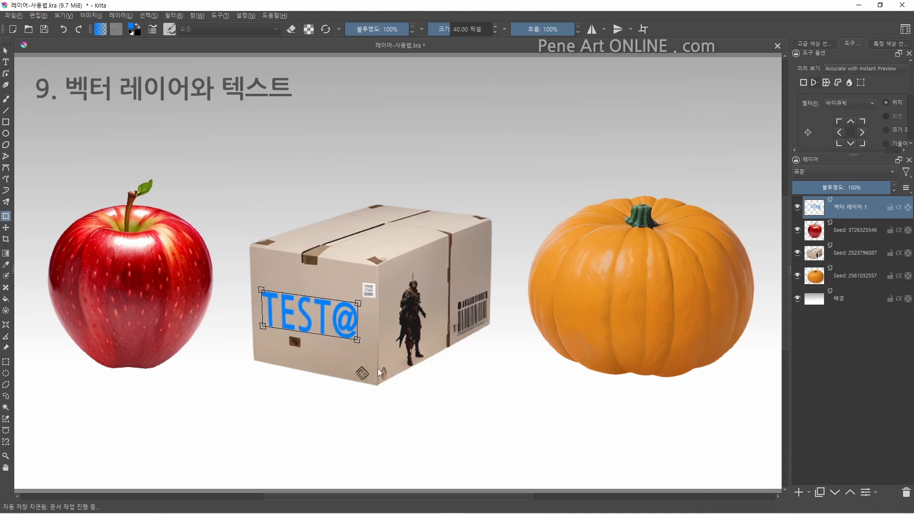
key(Return)
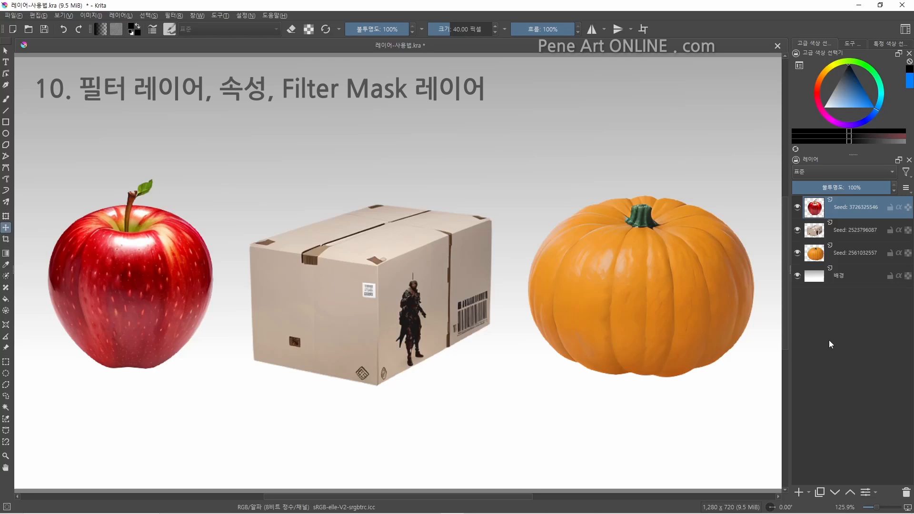
Open the settings for a new filter layer above the box layer.
click(856, 230)
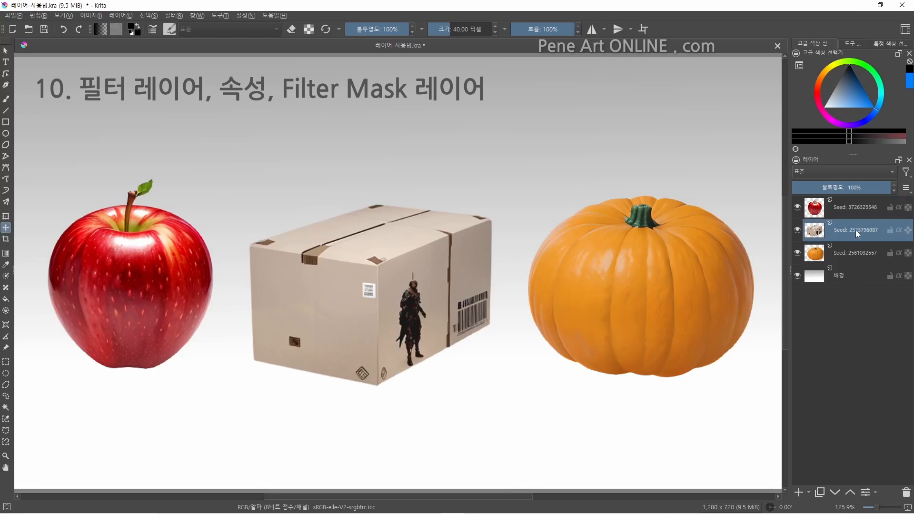
click(809, 493)
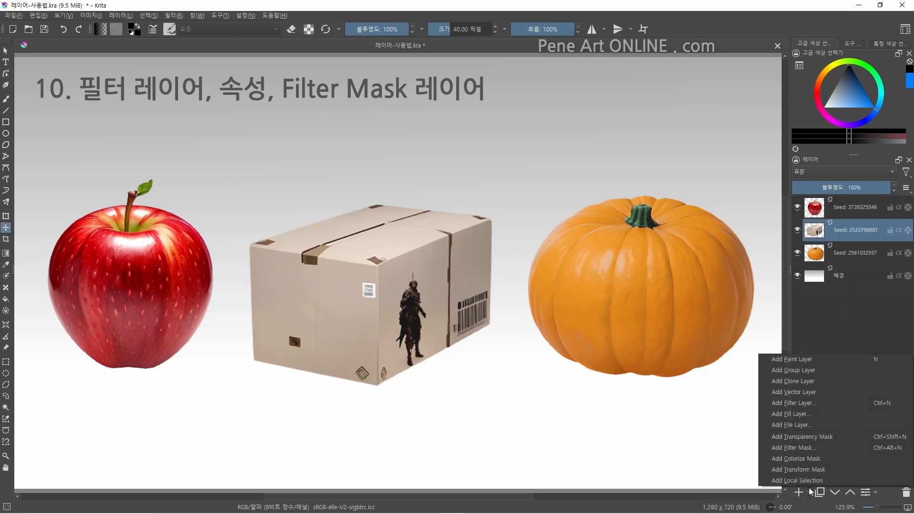
click(813, 403)
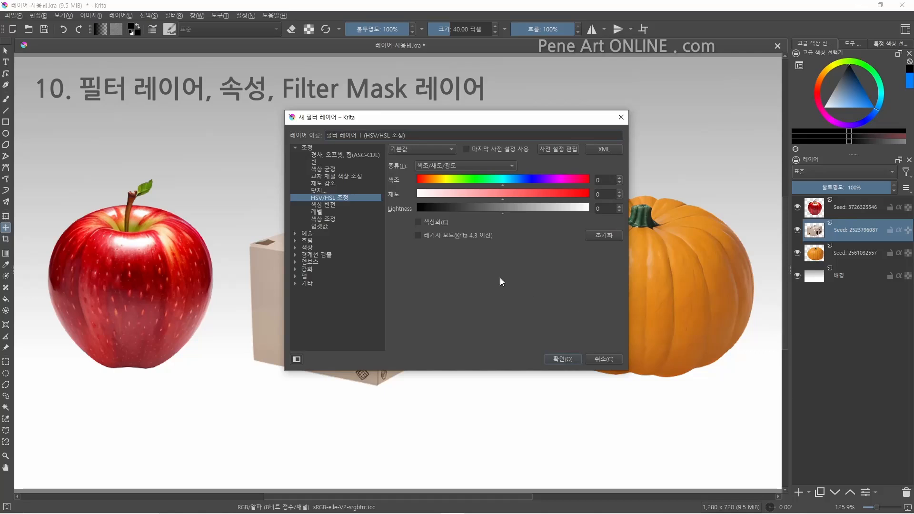
Preview the Levels filter with the black input level at 146, keeping the pumpkin uncovered by the filter settings.
click(325, 213)
drag(396, 252, 525, 256)
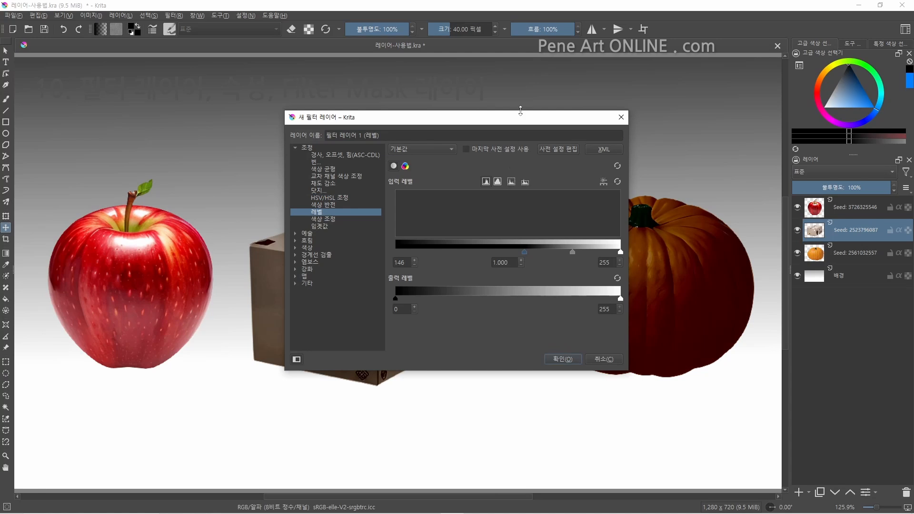
drag(521, 117, 371, 264)
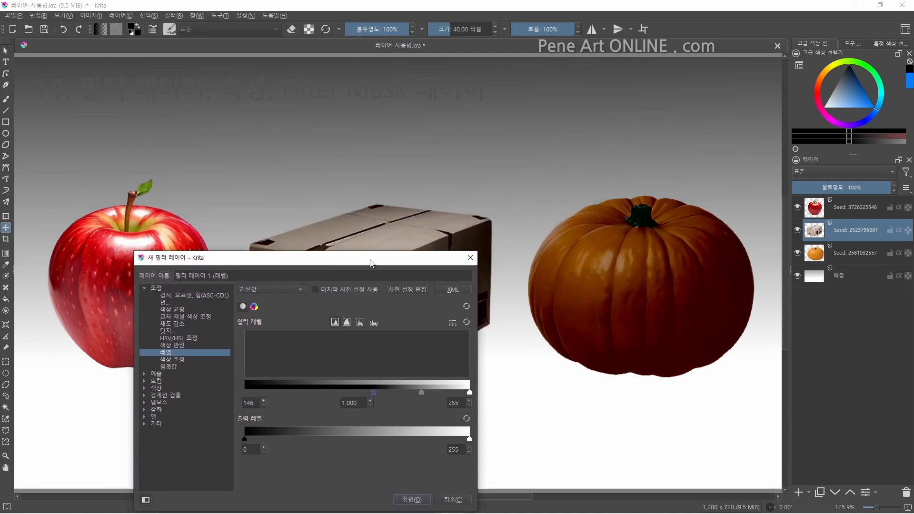
Create the filter layer as an HSV/HSL adjustment with Colorize enabled and toggle its visibility off and on.
click(170, 338)
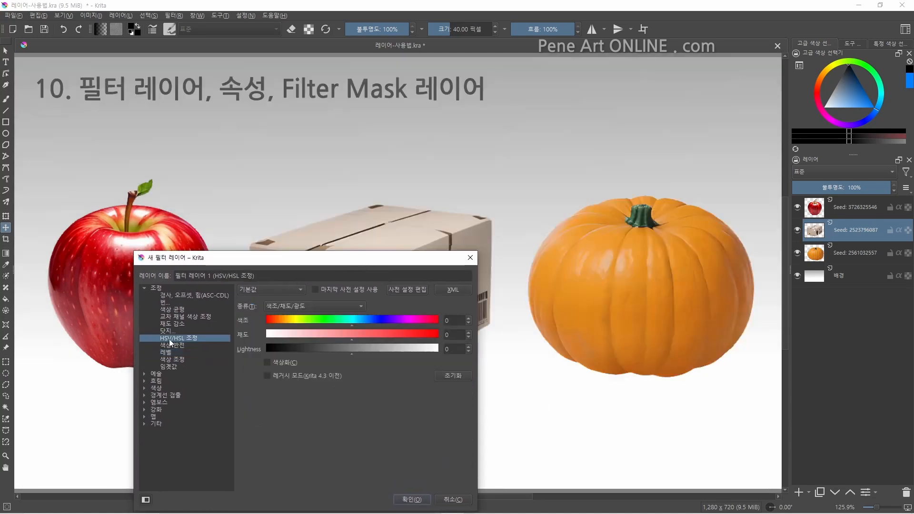
click(267, 362)
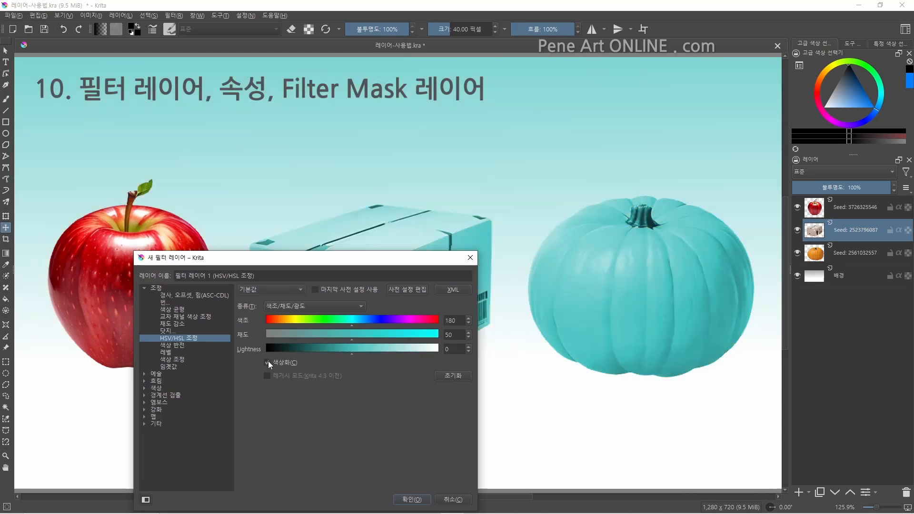
click(413, 500)
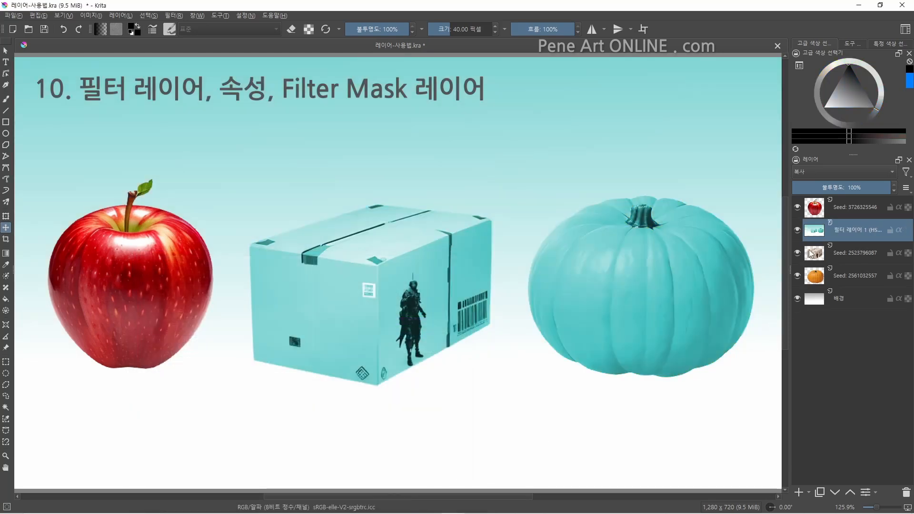
click(799, 231)
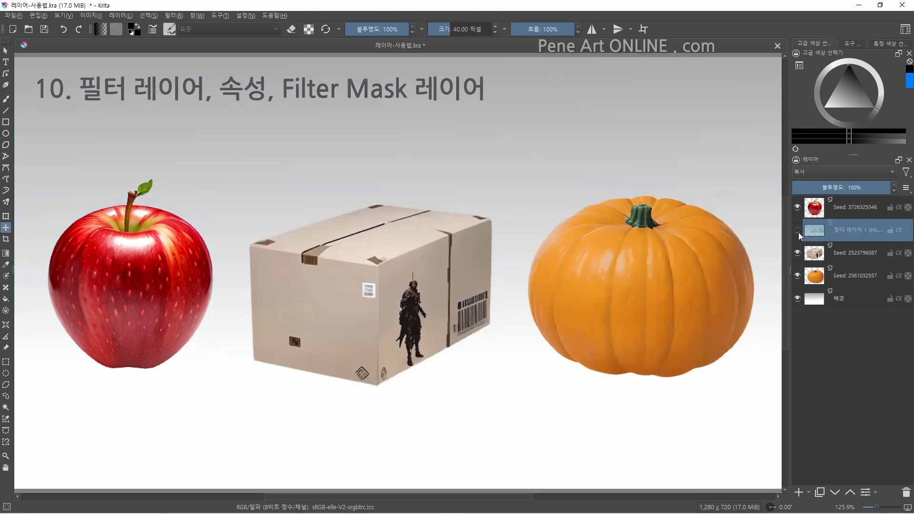
click(799, 231)
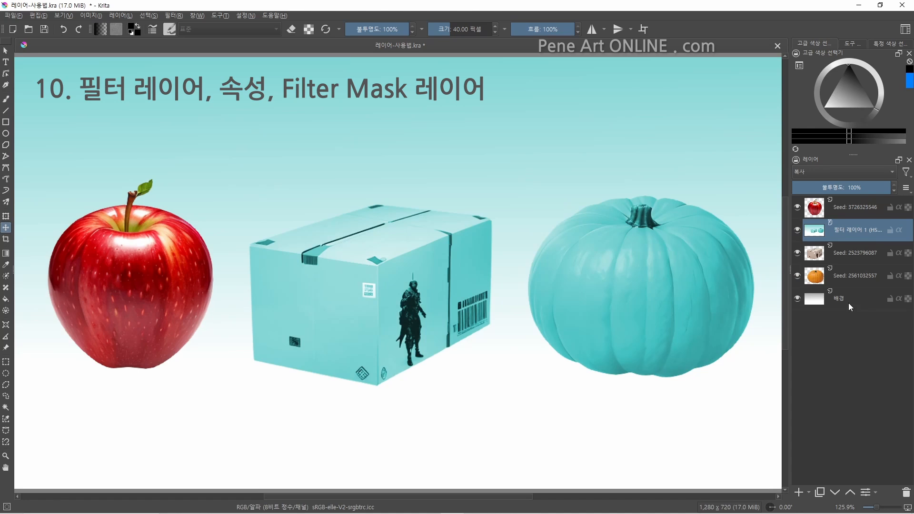
Move the filter layer below the box layer, directly above the pumpkin layer, and toggle its visibility off and on.
drag(853, 230, 850, 258)
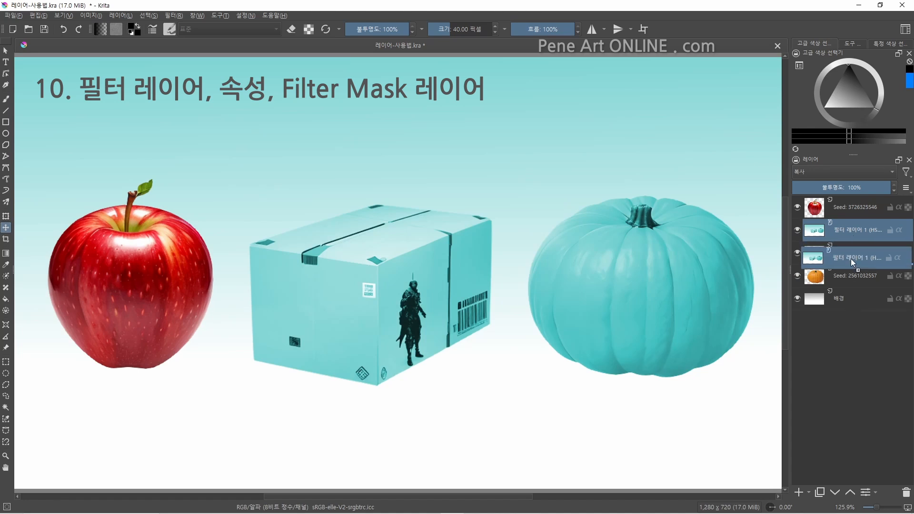
click(798, 253)
click(798, 253)
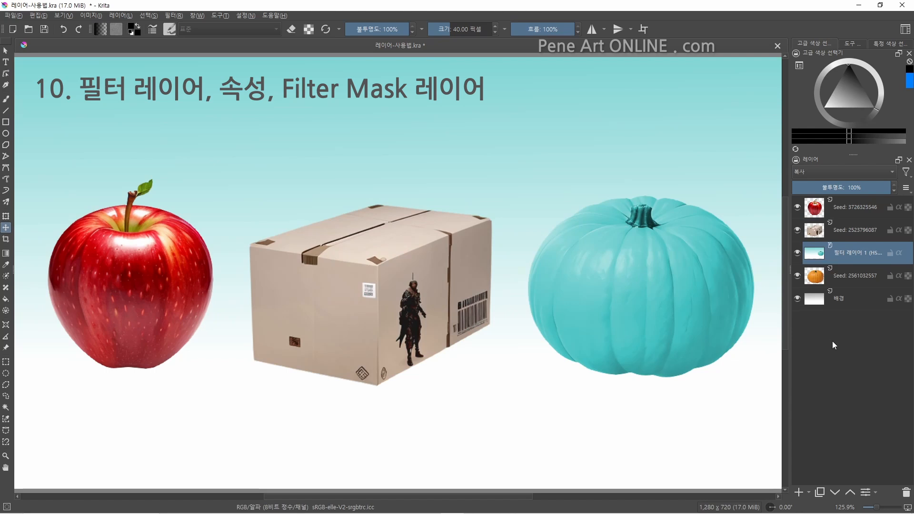
Change the filter layer's hue to 136 in its properties, keeping Colorize enabled.
right_click(818, 256)
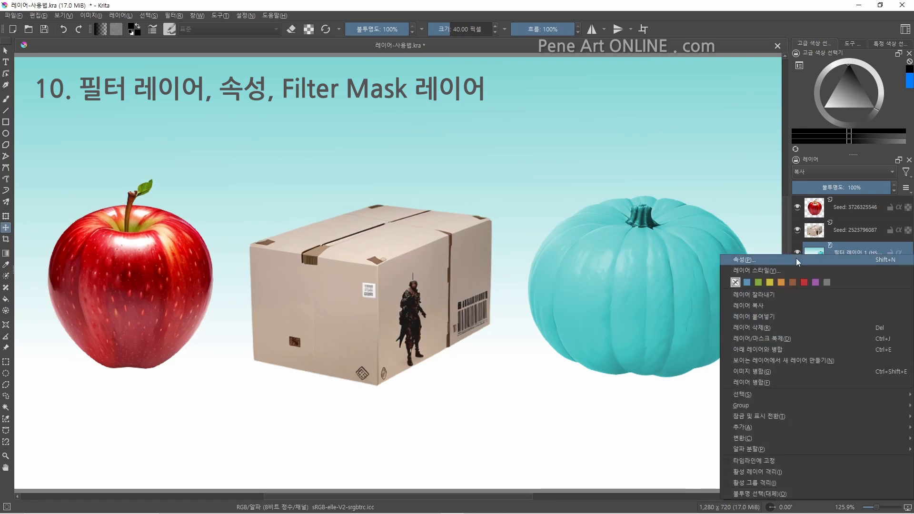
click(796, 260)
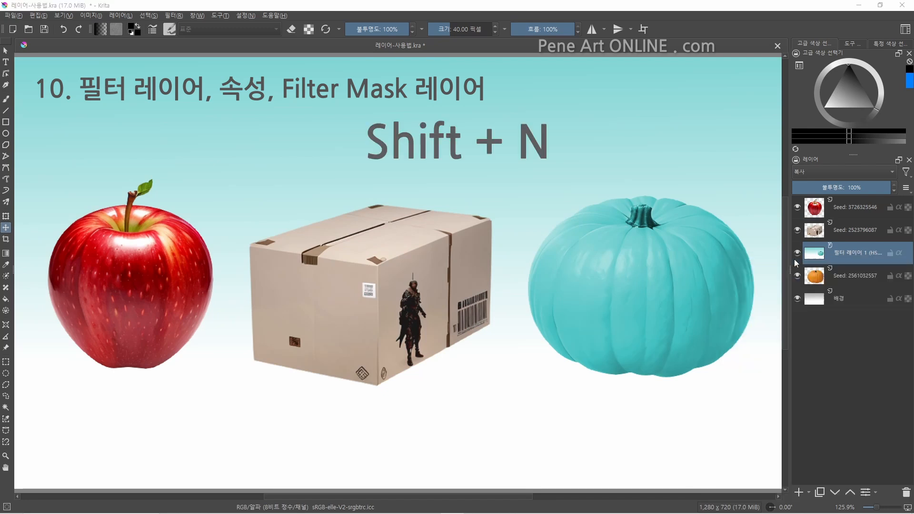
click(446, 226)
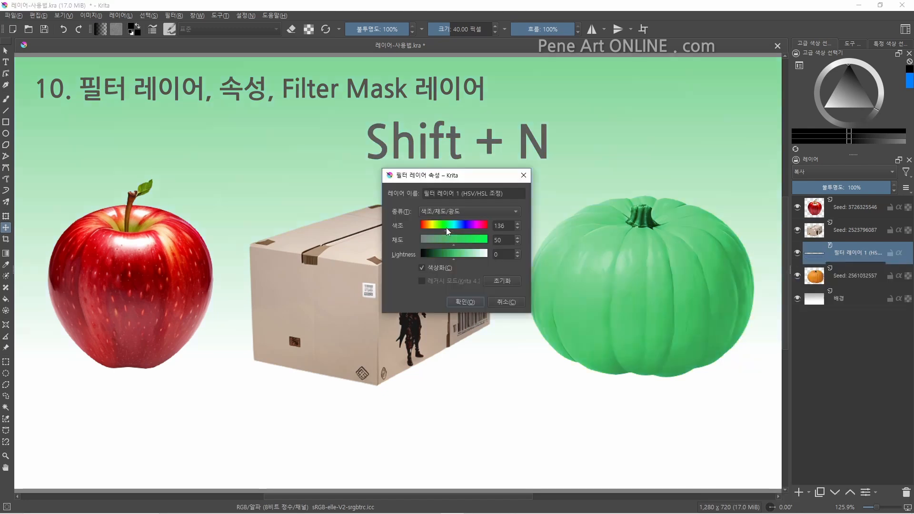
click(458, 302)
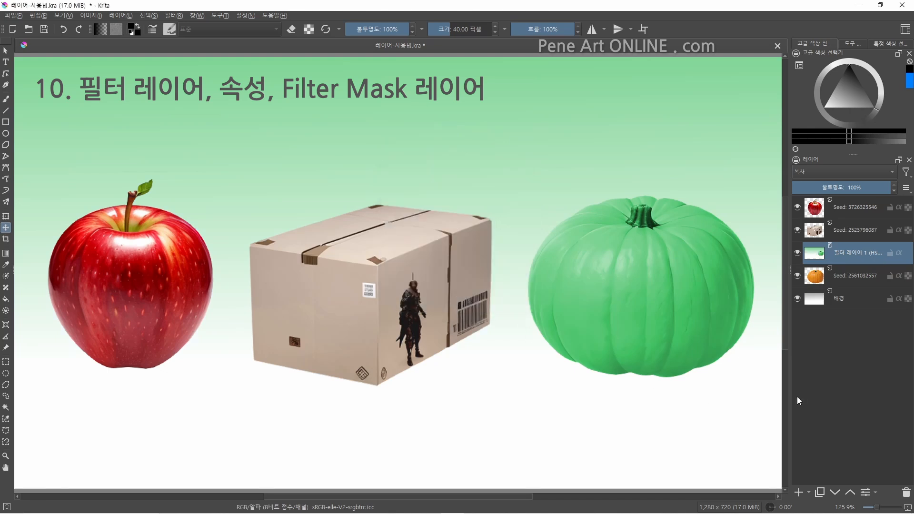
Group the filter layer with the pumpkin layer and toggle the filter layer's visibility off and on.
ctrl+click(853, 277)
key(ctrl+g)
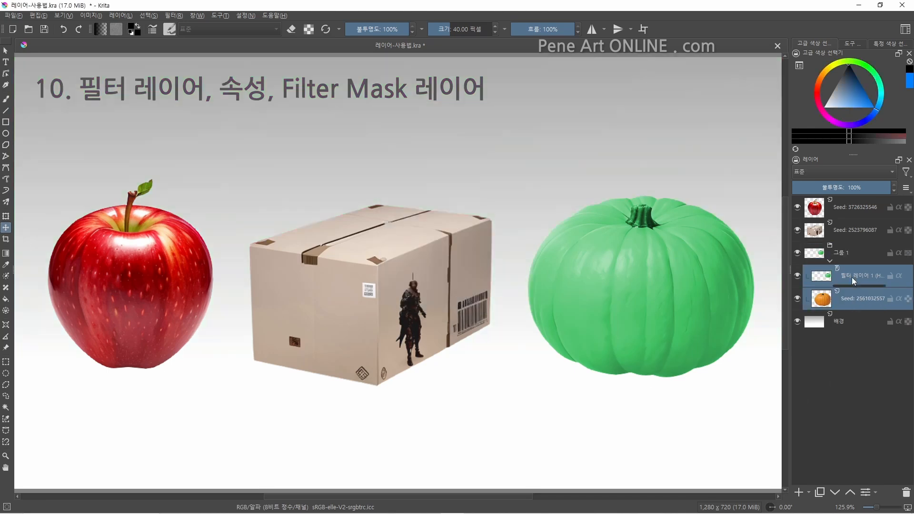
click(797, 276)
click(797, 275)
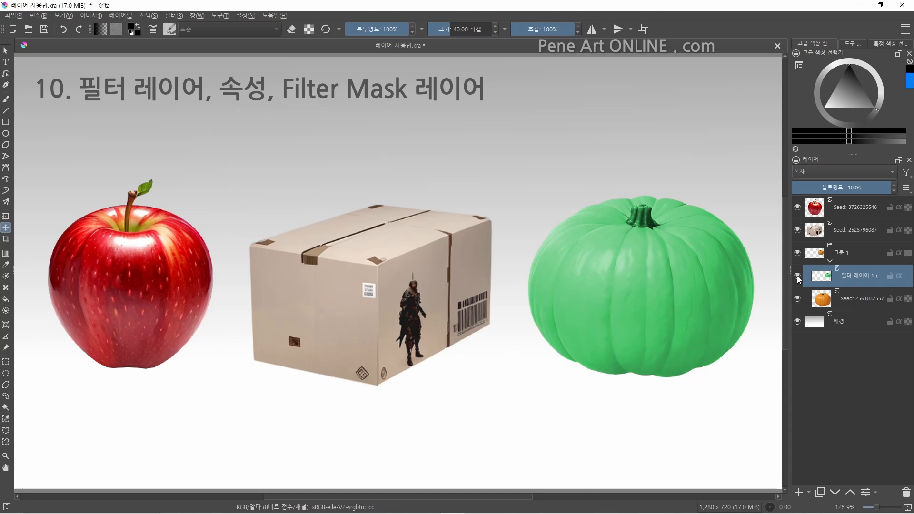
Add an HSV/HSL adjustment filter mask to the apple layer with Colorize enabled and hue 116.
click(842, 206)
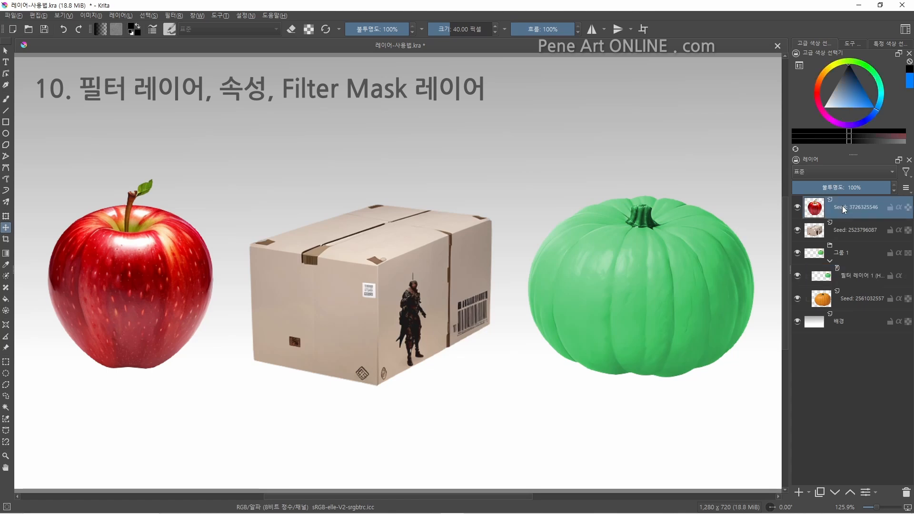
click(809, 492)
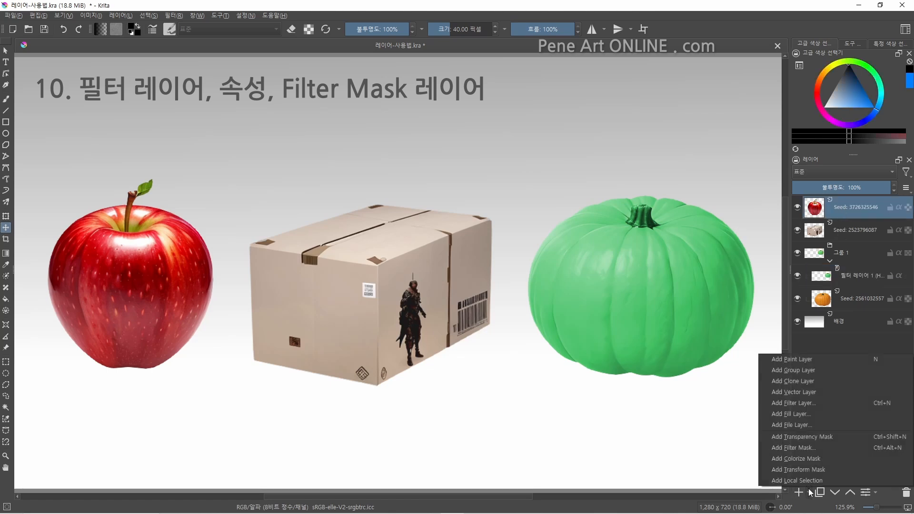
click(820, 450)
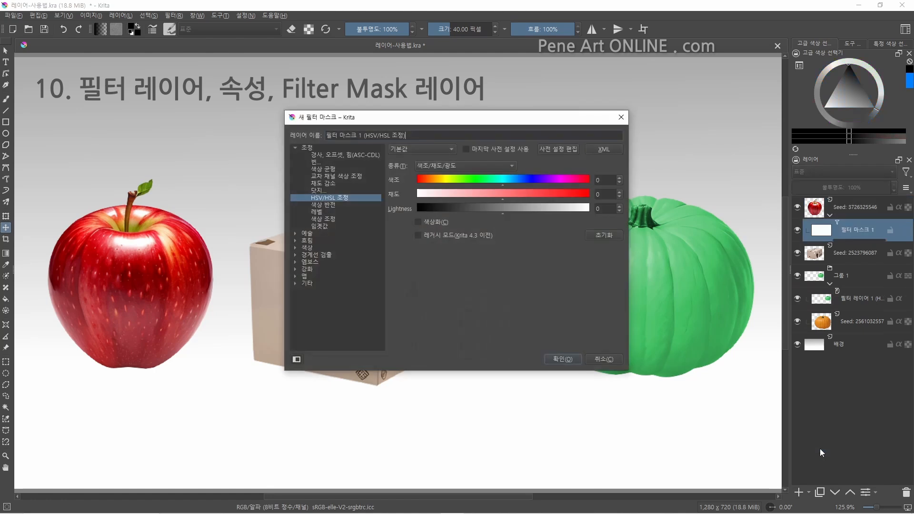
click(433, 225)
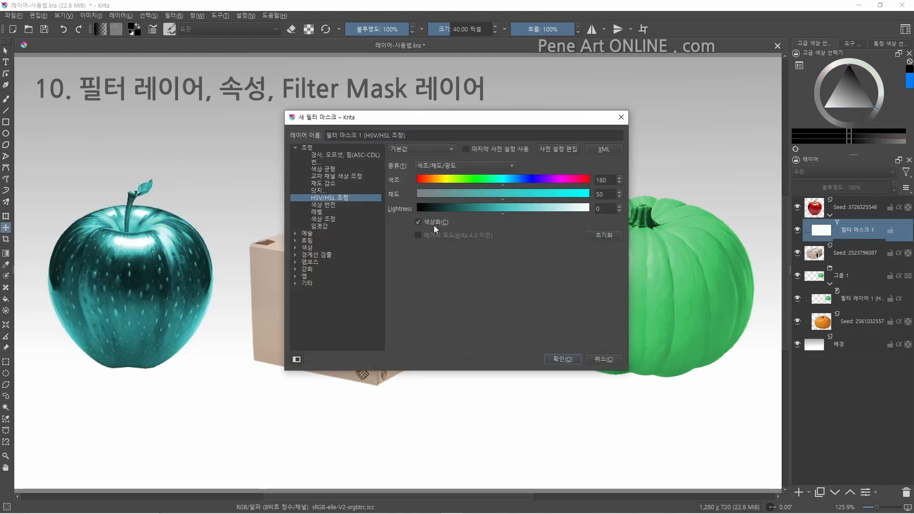
drag(488, 183, 473, 182)
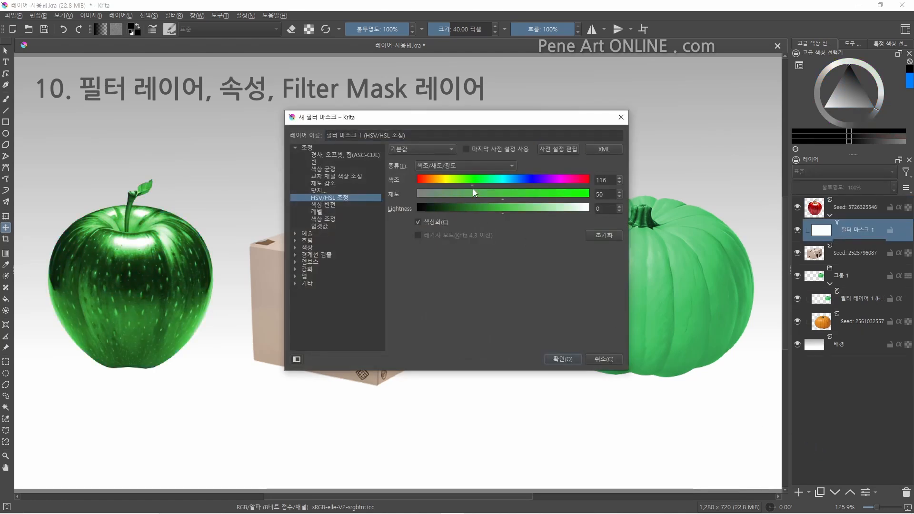
click(563, 359)
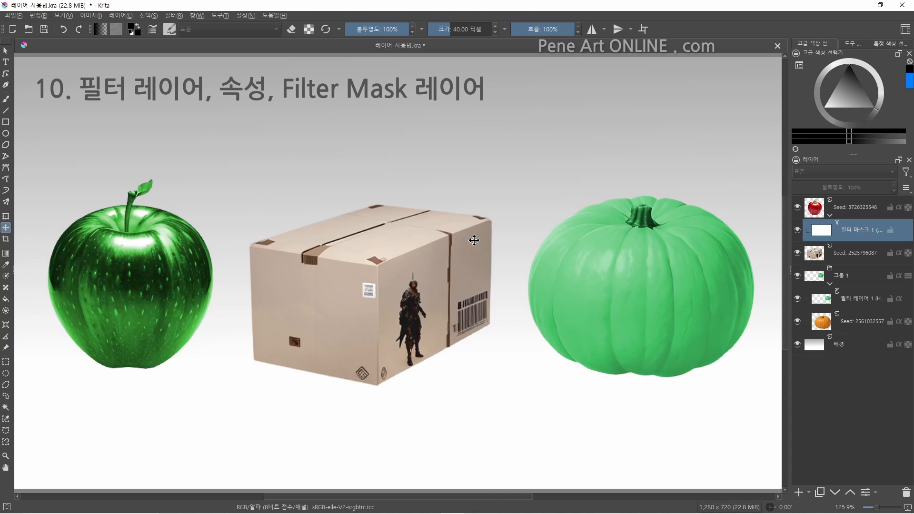
Paint black on the filter mask over the apple's upper right side, and shift the mask slightly down and right.
key(b)
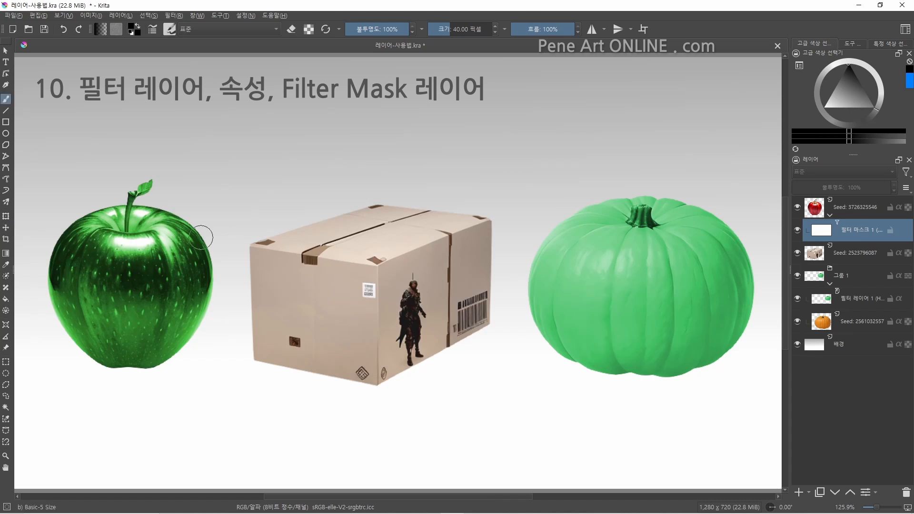
mouse_move(202, 252)
mouse_down()
mouse_move(195, 223)
mouse_move(211, 273)
mouse_move(188, 233)
mouse_move(193, 269)
mouse_move(178, 241)
mouse_move(173, 257)
mouse_move(204, 301)
mouse_move(160, 251)
mouse_move(169, 223)
mouse_move(157, 264)
mouse_move(183, 299)
mouse_up()
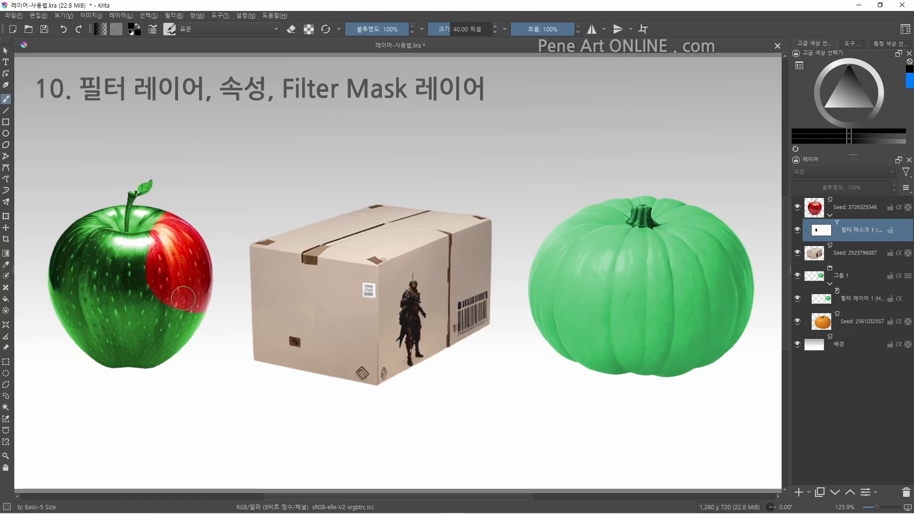
key(t)
mouse_move(183, 298)
mouse_down()
mouse_move(201, 314)
mouse_move(156, 320)
mouse_move(189, 317)
mouse_move(183, 306)
mouse_up()
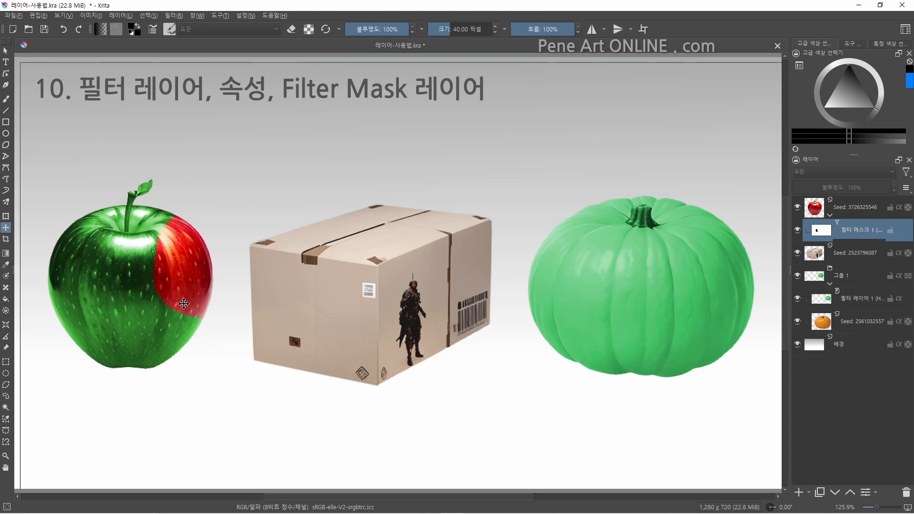
Move the apple layer together with its filter mask slightly down and right, and select the background layer.
click(845, 206)
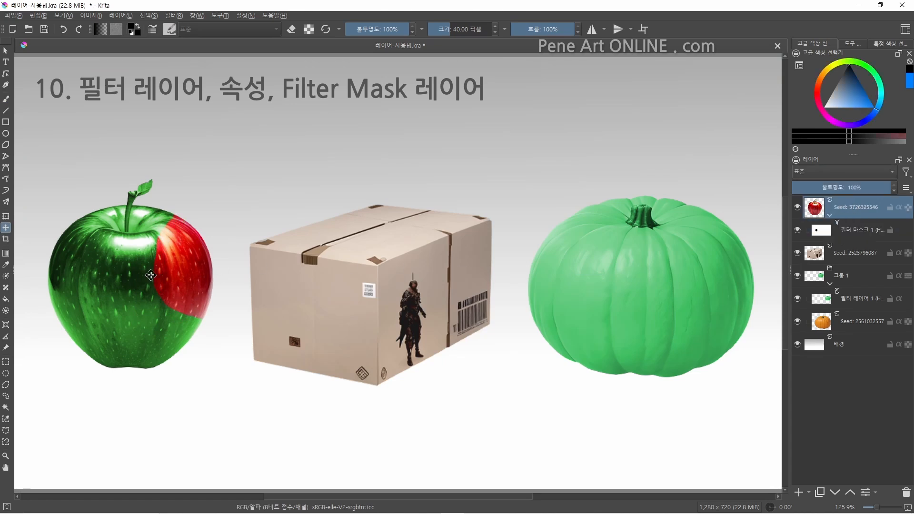
mouse_move(164, 293)
mouse_down()
mouse_move(173, 292)
mouse_move(160, 291)
mouse_move(168, 300)
mouse_up()
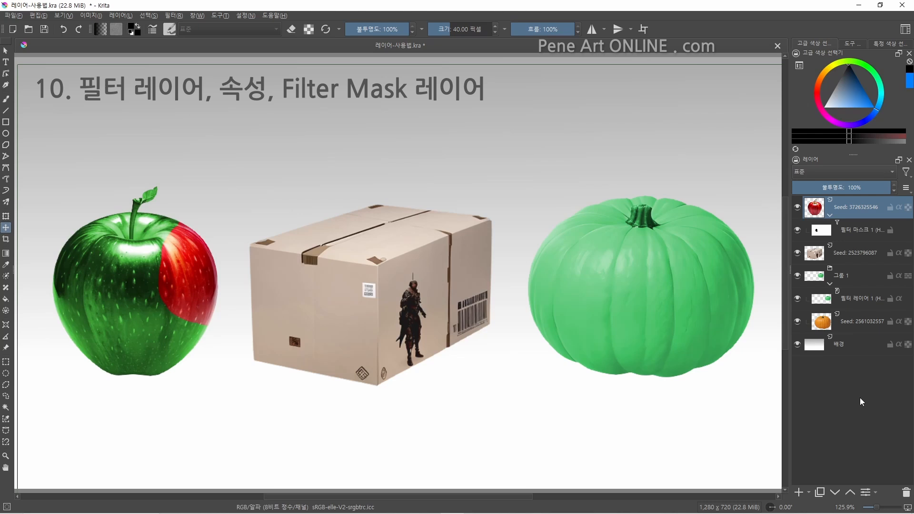
click(859, 346)
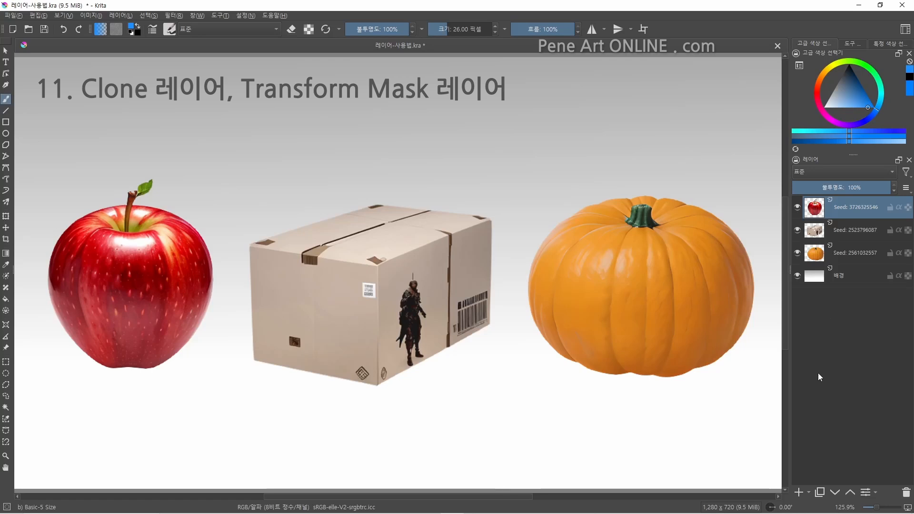
Add a new paint layer above the apple layer and handwrite TEST in blue above the box and pumpkin.
key(Insert)
mouse_move(492, 125)
mouse_down()
mouse_move(523, 119)
mouse_move(511, 157)
mouse_up()
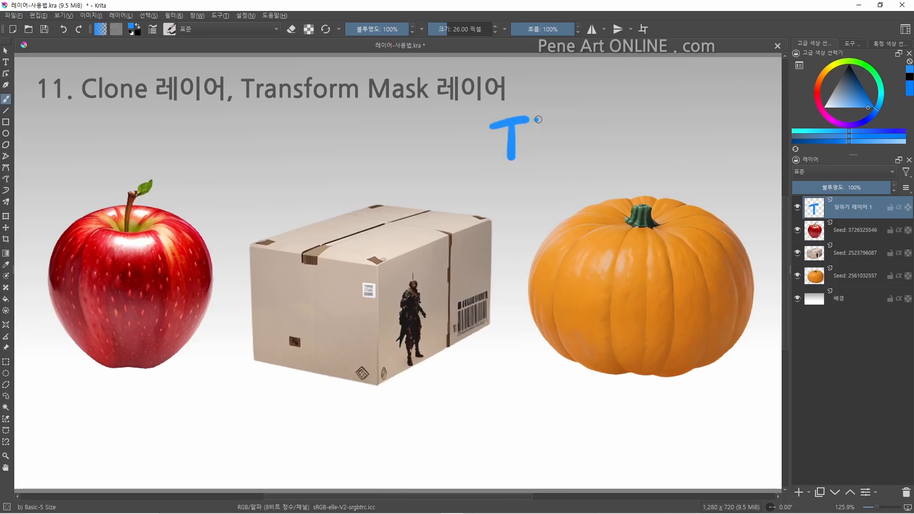
mouse_move(537, 119)
mouse_down()
mouse_move(561, 155)
mouse_move(562, 136)
mouse_up()
mouse_move(593, 115)
mouse_down()
mouse_move(579, 125)
mouse_move(571, 155)
mouse_move(632, 113)
mouse_up()
drag(619, 115, 620, 153)
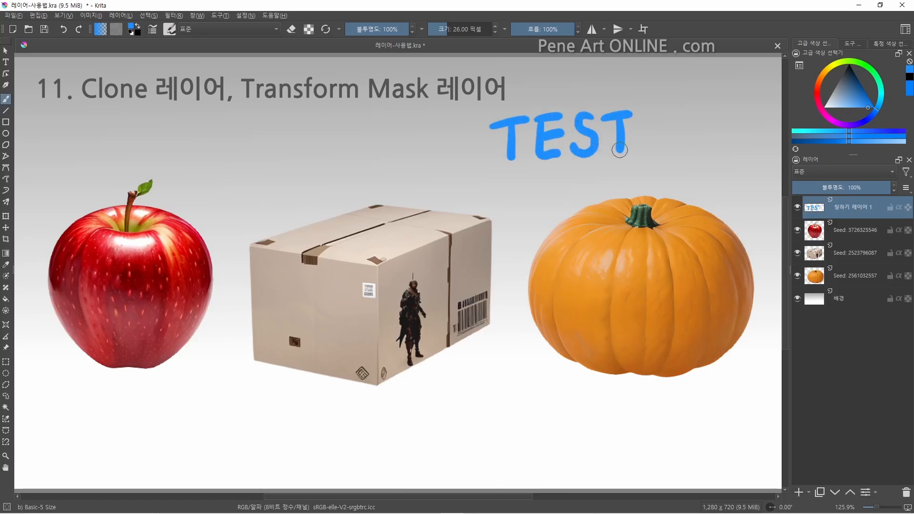
Create a clone layer of the TEST paint layer and move the cloned text below the box.
click(808, 492)
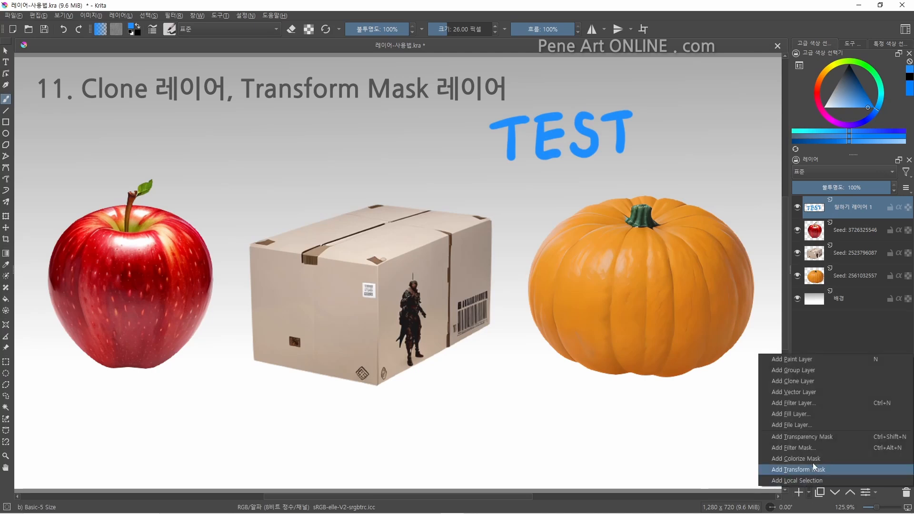
click(816, 381)
key(t)
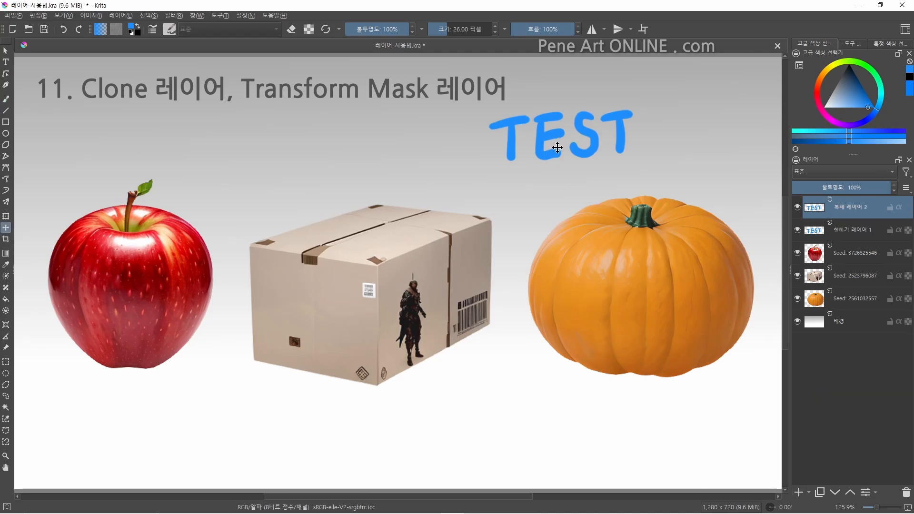
mouse_move(556, 145)
mouse_down()
mouse_move(344, 387)
mouse_move(345, 418)
mouse_up()
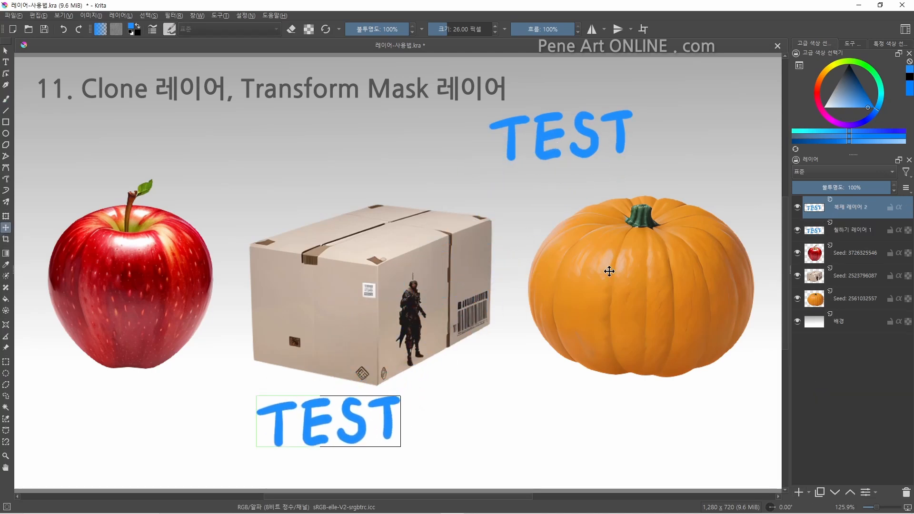
Paint an exclamation mark after TEST on the original paint layer.
click(848, 230)
key(b)
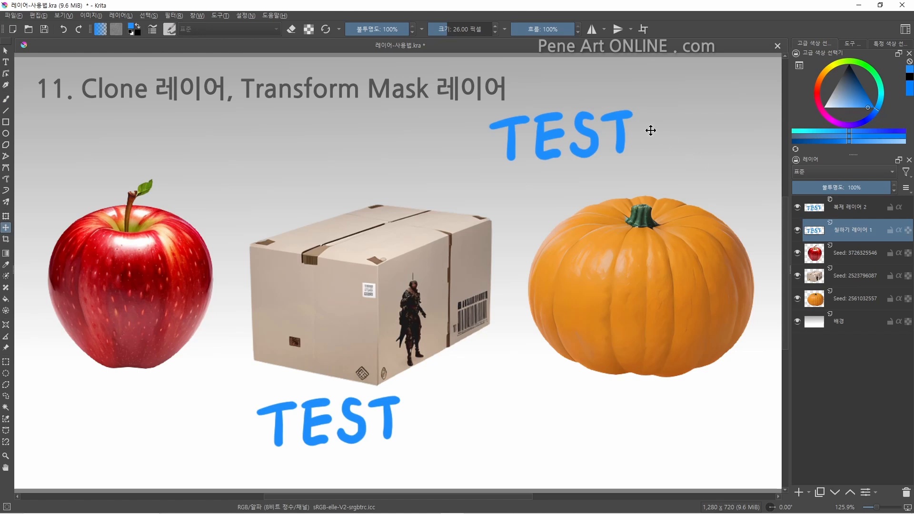
mouse_move(648, 113)
mouse_down()
mouse_move(646, 139)
mouse_move(653, 115)
mouse_up()
click(642, 152)
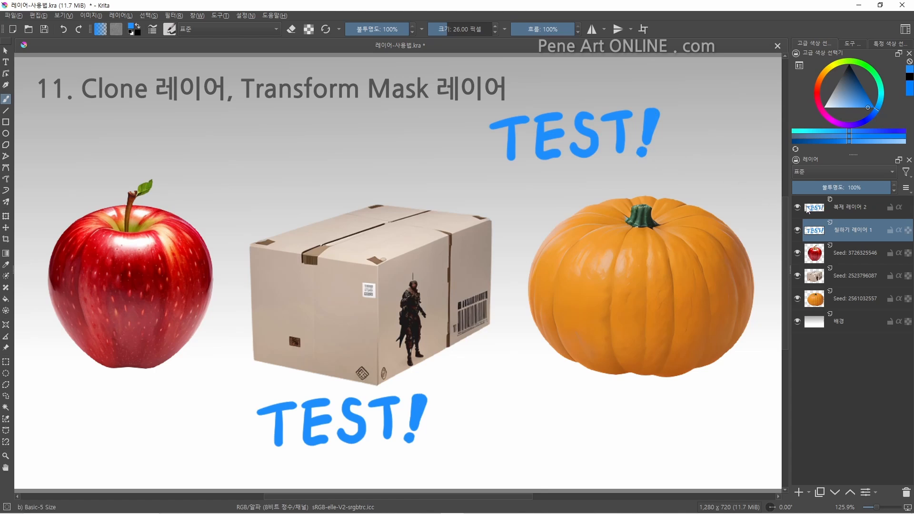
Add a transform mask to the clone layer and use it to shrink and fit TEST! onto the box's front face in perspective.
click(840, 210)
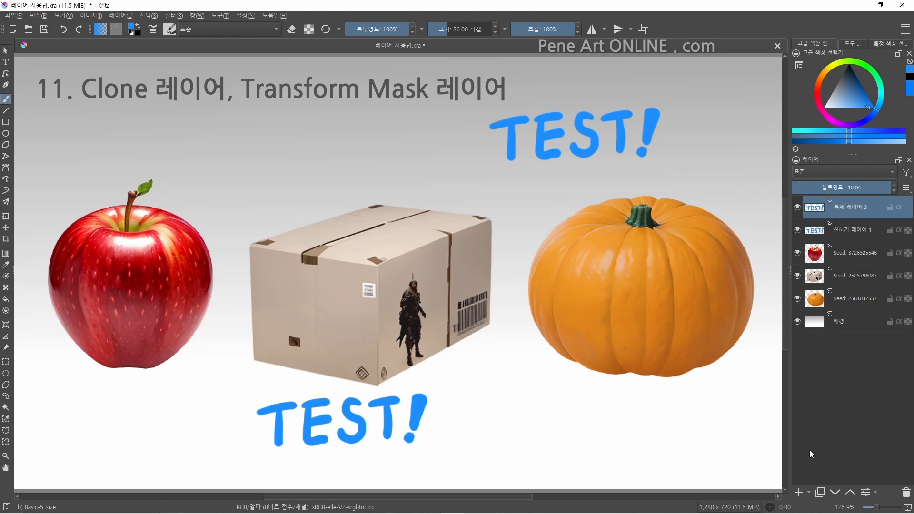
click(810, 496)
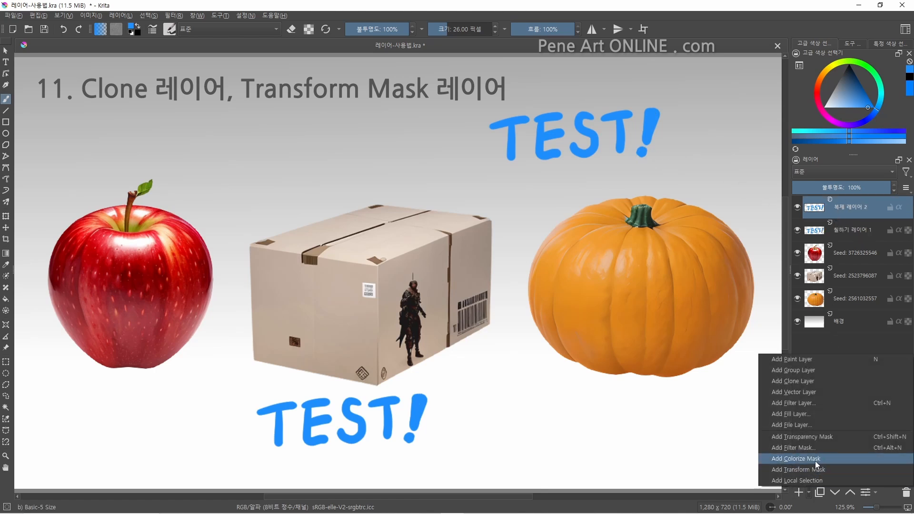
click(818, 468)
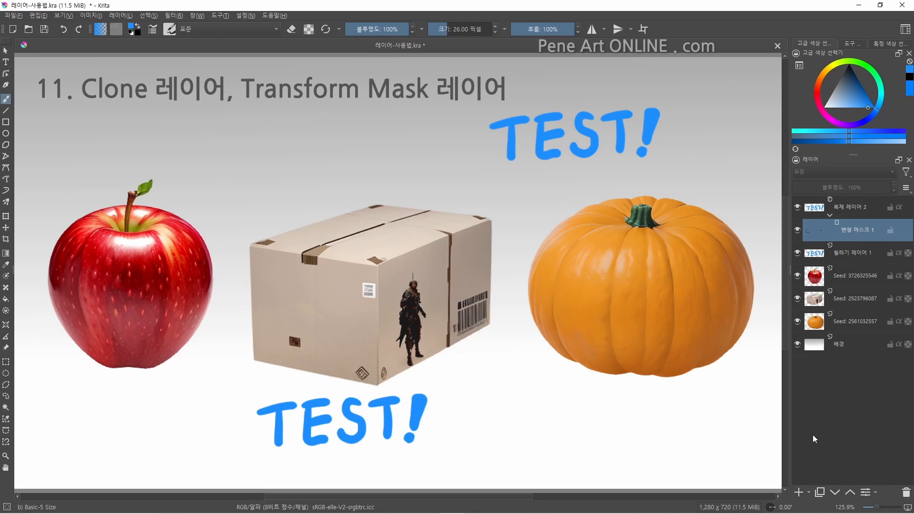
key(ctrl+t)
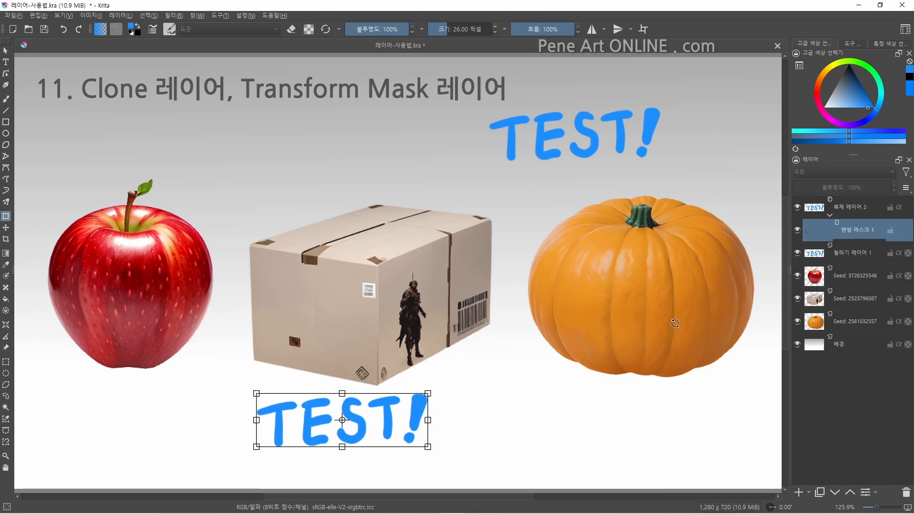
click(847, 43)
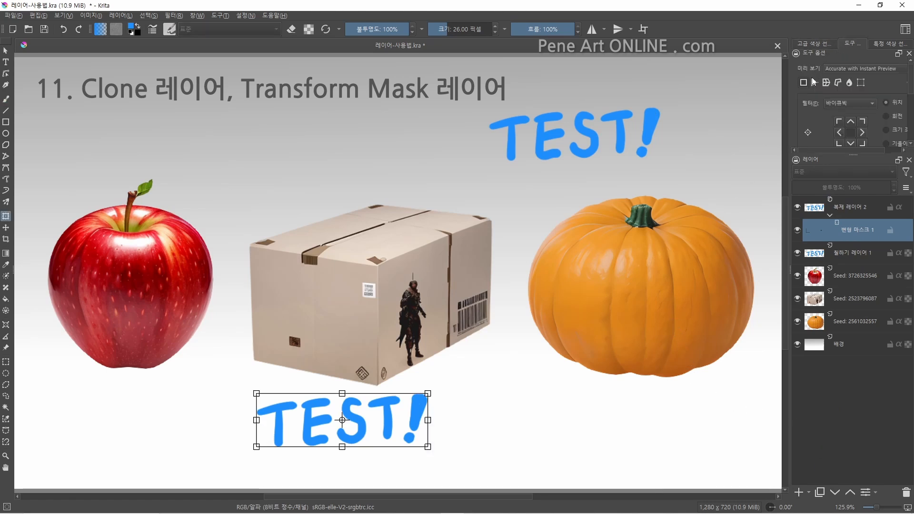
drag(345, 419, 352, 300)
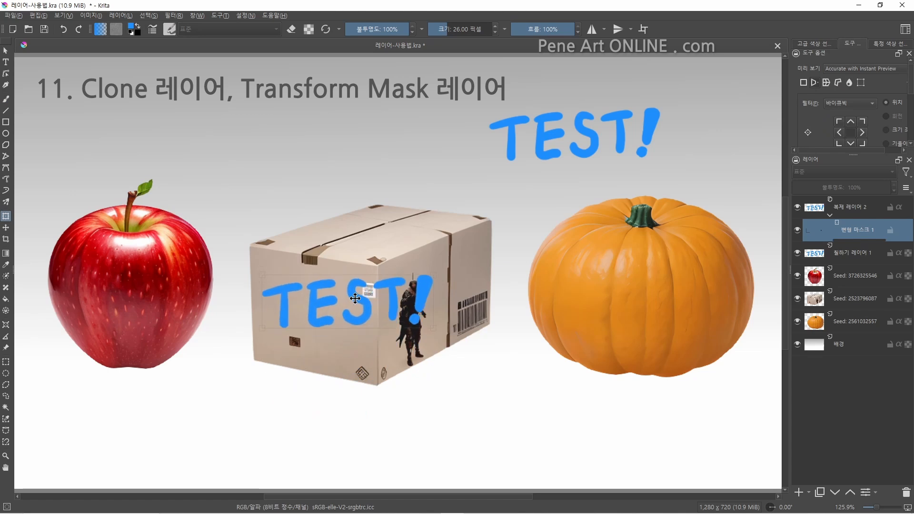
drag(433, 331, 352, 328)
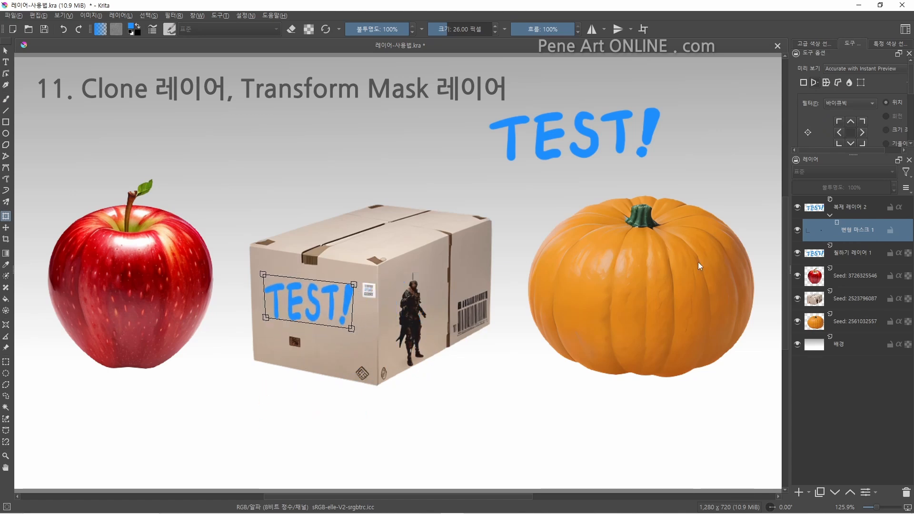
key(Return)
Paint a second exclamation mark after TEST! and underline strokes beneath the text on the original paint layer.
click(833, 252)
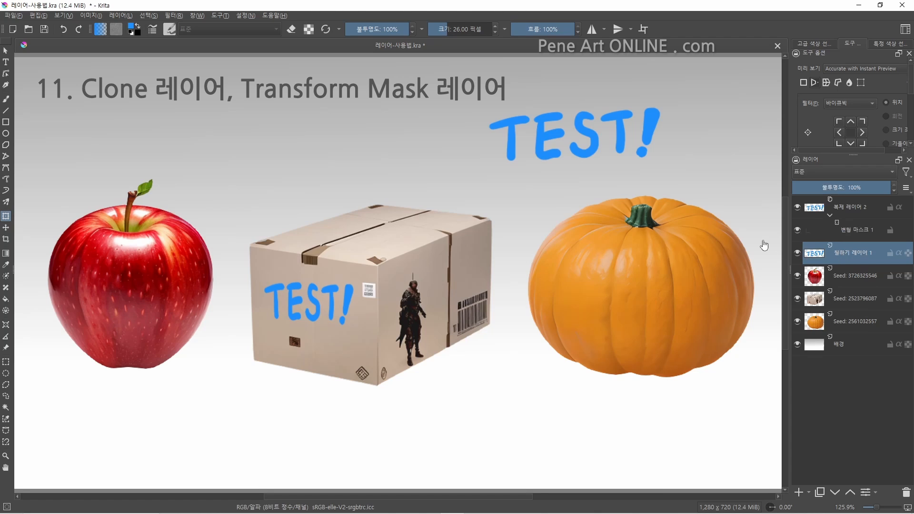
key(b)
drag(670, 116, 662, 139)
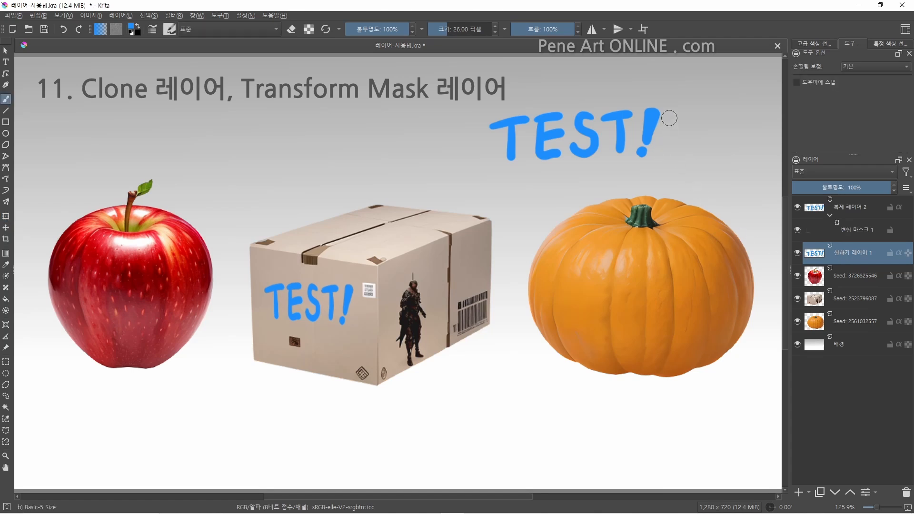
click(657, 152)
drag(513, 177, 655, 168)
drag(589, 180, 646, 180)
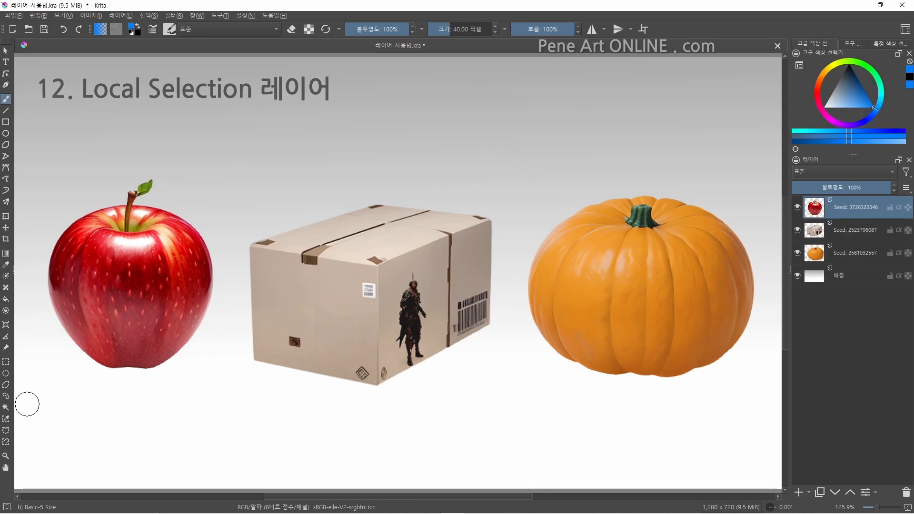
Make an oval freehand selection above the box and pumpkin, paint blue strokes inside it on the apple layer, and deselect.
click(5, 396)
drag(570, 175, 478, 112)
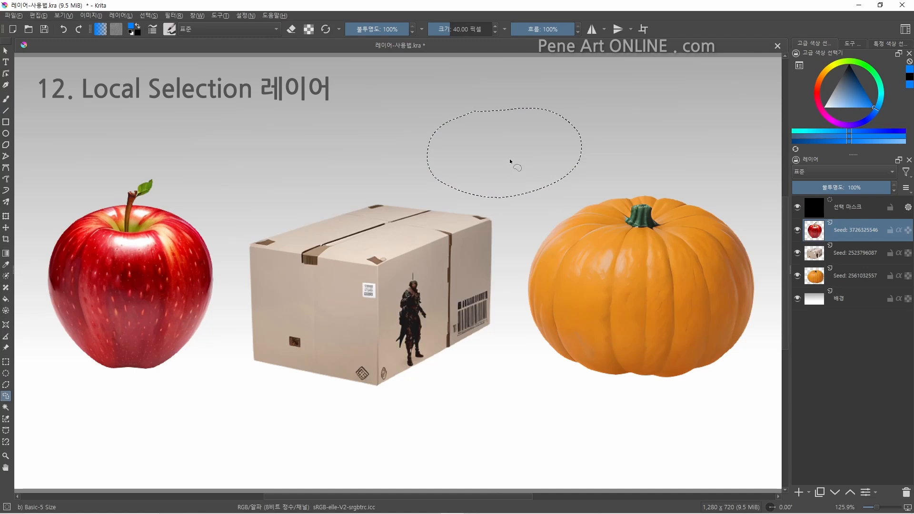
key(b)
mouse_move(435, 184)
mouse_down()
mouse_move(592, 128)
mouse_move(480, 185)
mouse_move(572, 142)
mouse_move(480, 196)
mouse_move(597, 148)
mouse_move(498, 196)
mouse_move(560, 175)
mouse_up()
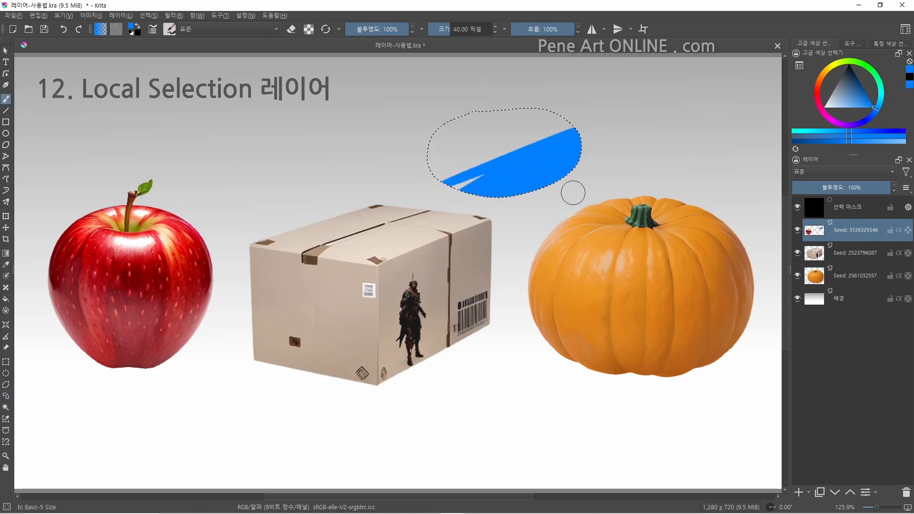
key(ctrl+shift+a)
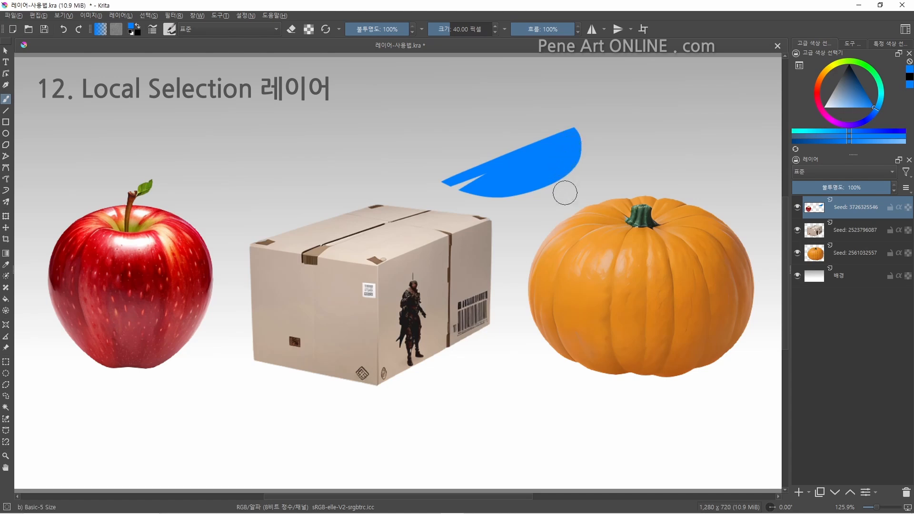
Outline the box's right face with a freehand selection, store it as a local selection on the box layer, and deselect.
click(838, 234)
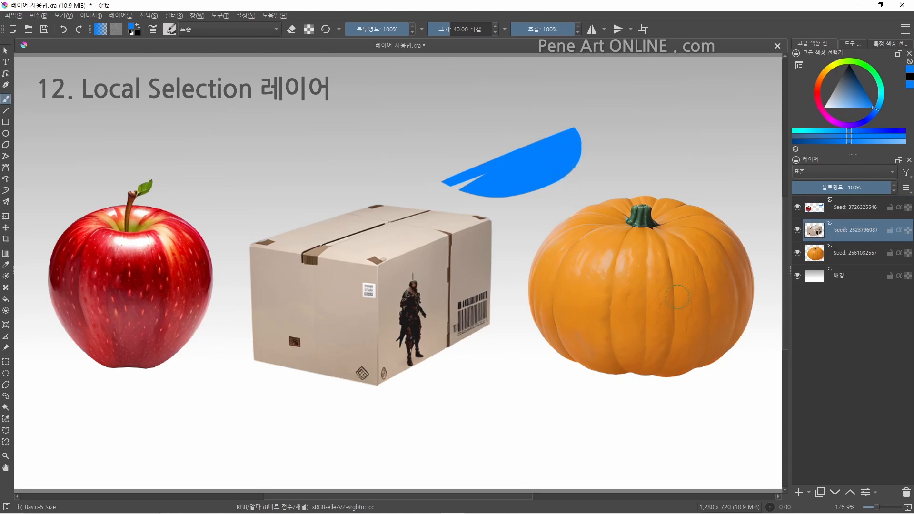
key(l)
mouse_move(496, 218)
mouse_down()
mouse_move(378, 267)
mouse_move(383, 399)
mouse_move(451, 381)
mouse_move(497, 352)
mouse_move(513, 323)
mouse_move(517, 249)
mouse_up()
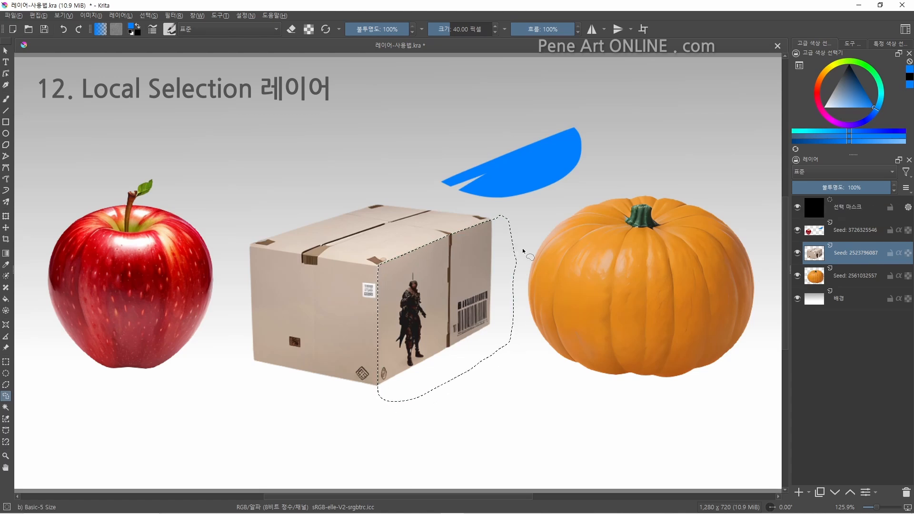
click(809, 493)
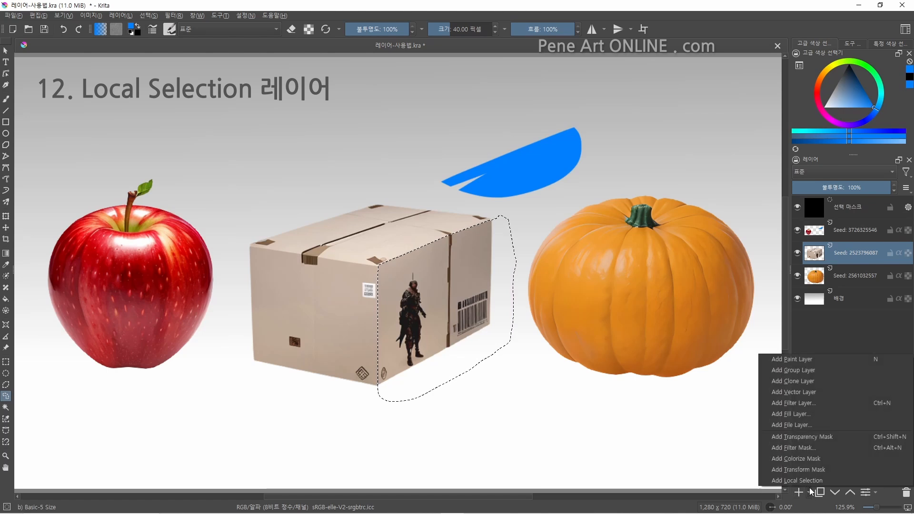
click(816, 481)
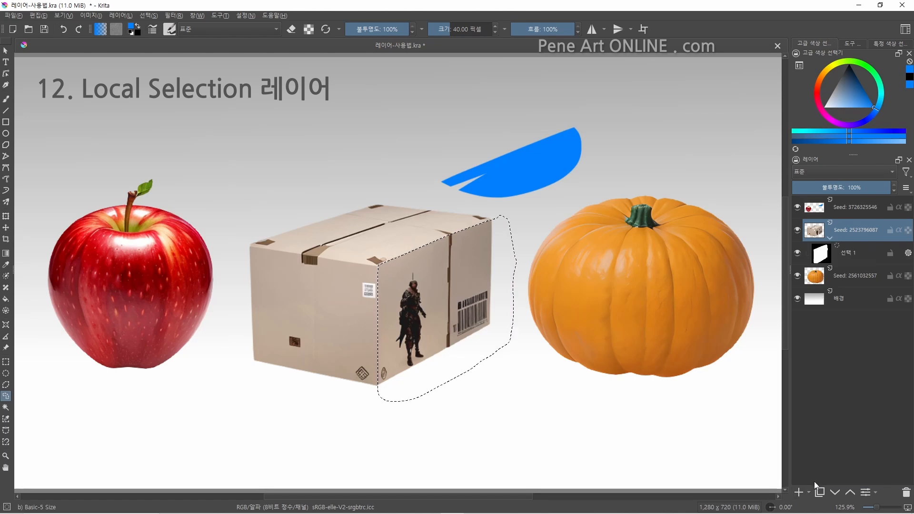
click(426, 288)
Store a freehand selection of the box's left face as a second local selection, and reactivate the right-face selection.
mouse_move(234, 246)
mouse_down()
mouse_move(378, 267)
mouse_move(378, 391)
mouse_move(251, 396)
mouse_move(228, 313)
mouse_up()
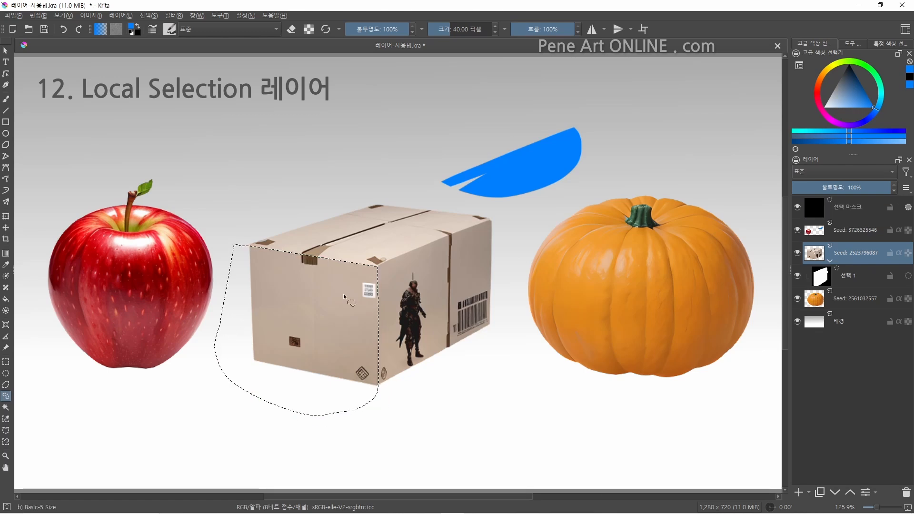
click(809, 493)
click(812, 480)
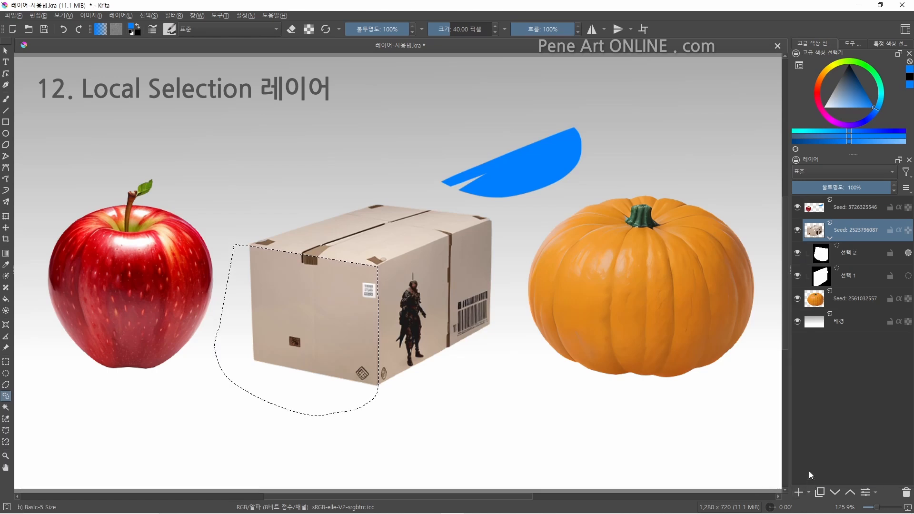
click(478, 334)
click(908, 277)
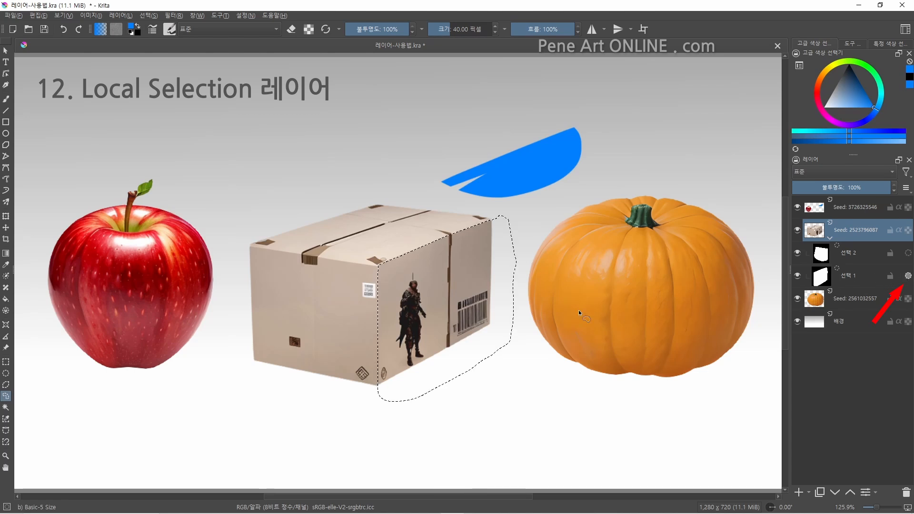
Try painting blue strokes inside the right-face selection, and undo them.
key(b)
mouse_move(505, 247)
mouse_down()
mouse_move(469, 296)
mouse_move(503, 263)
mouse_move(455, 314)
mouse_up()
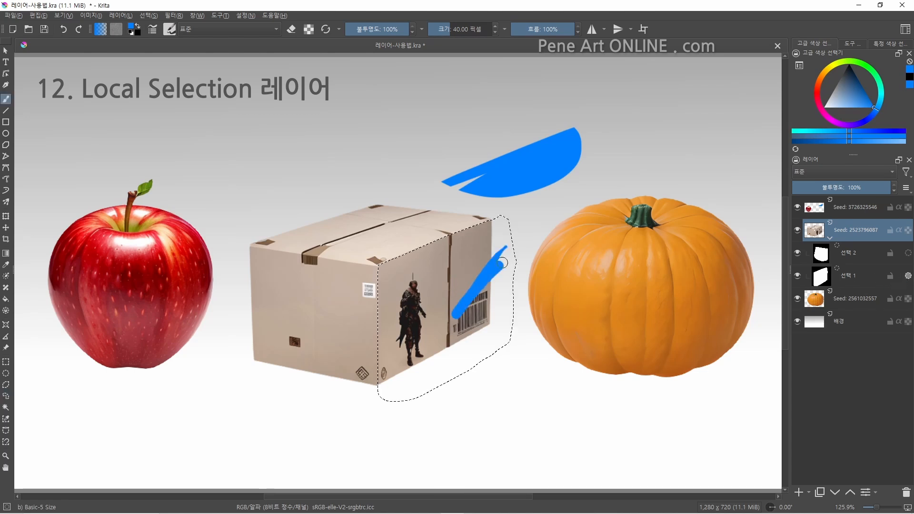
mouse_move(503, 262)
mouse_down()
mouse_move(460, 330)
mouse_move(491, 276)
mouse_move(434, 345)
mouse_move(477, 264)
mouse_move(430, 313)
mouse_move(484, 257)
mouse_up()
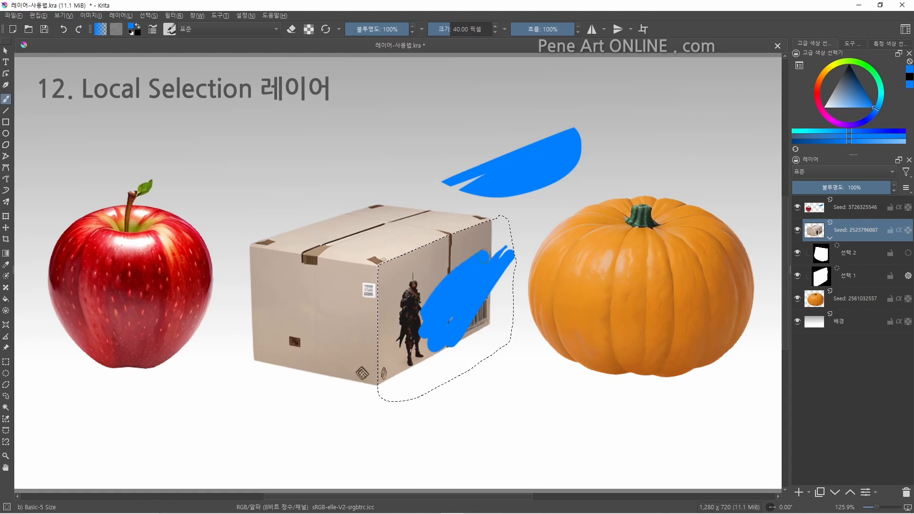
key(ctrl+z)
key(ctrl+z)
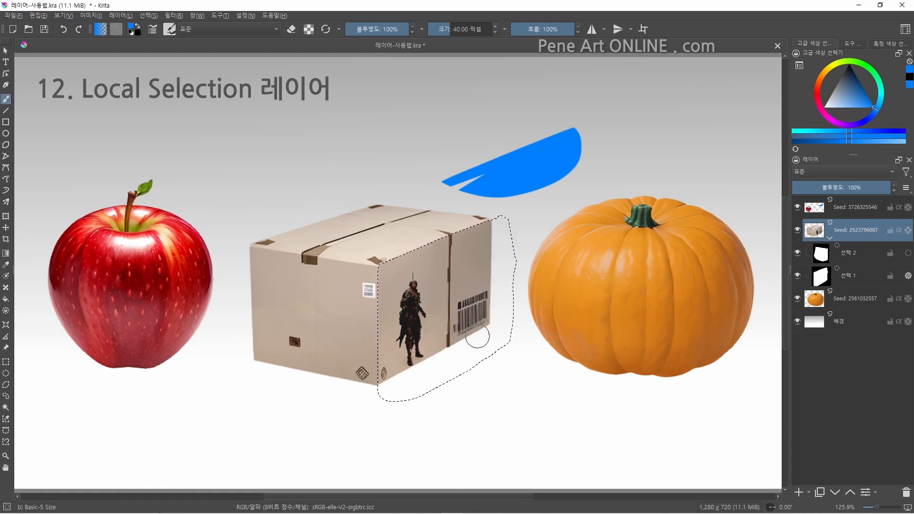
Turn on alpha lock for the box layer and paint blue strokes across the box's right face.
click(906, 232)
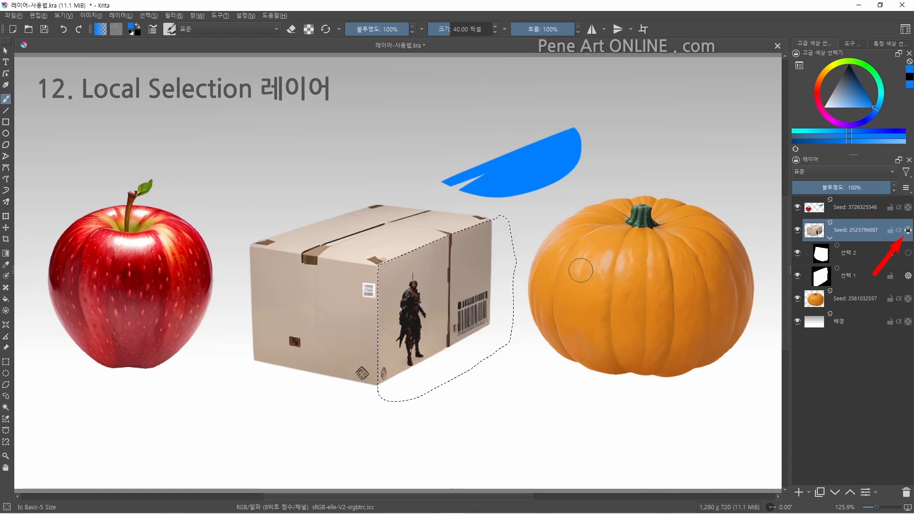
mouse_move(441, 309)
mouse_down()
mouse_move(485, 271)
mouse_move(429, 333)
mouse_move(492, 297)
mouse_move(418, 330)
mouse_move(364, 325)
mouse_move(391, 358)
mouse_move(444, 373)
mouse_up()
Activate the left-face local selection, paint red strokes across the box's left face, and deselect.
click(909, 253)
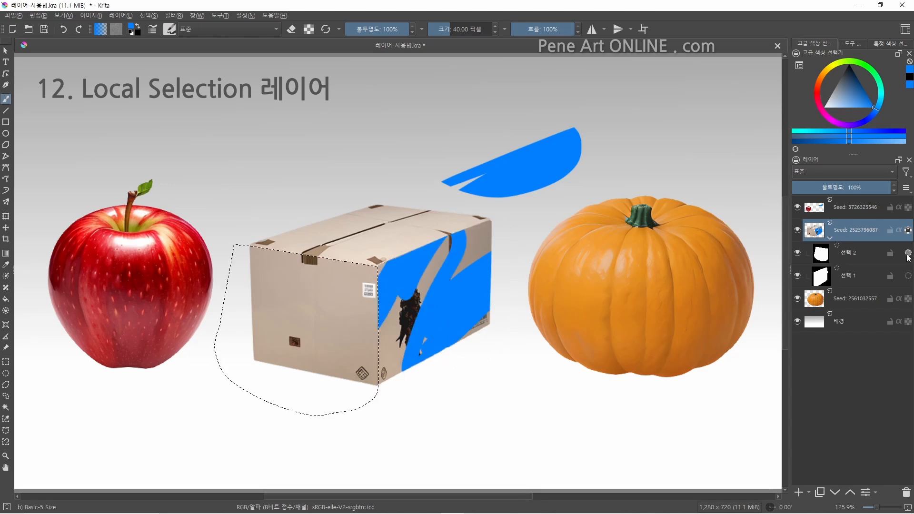
click(816, 99)
mouse_move(334, 261)
mouse_down()
mouse_move(379, 318)
mouse_move(302, 373)
mouse_up()
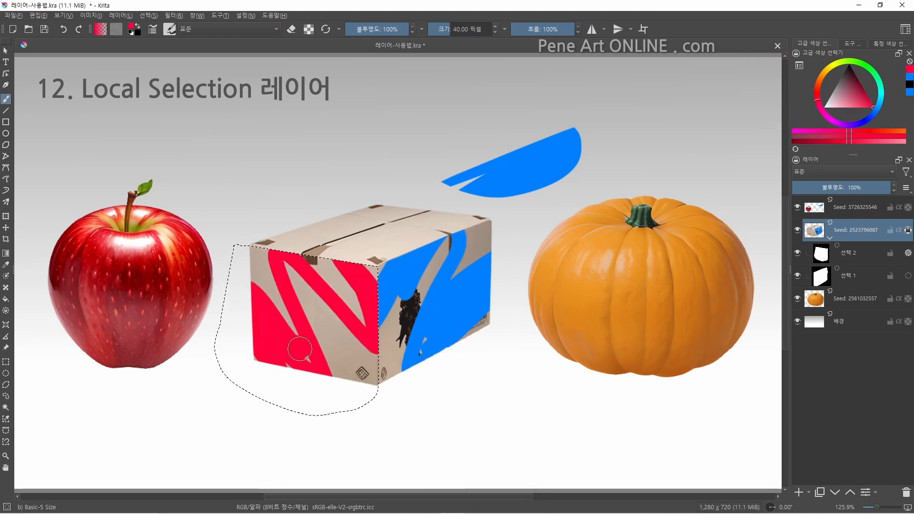
key(ctrl+shift+a)
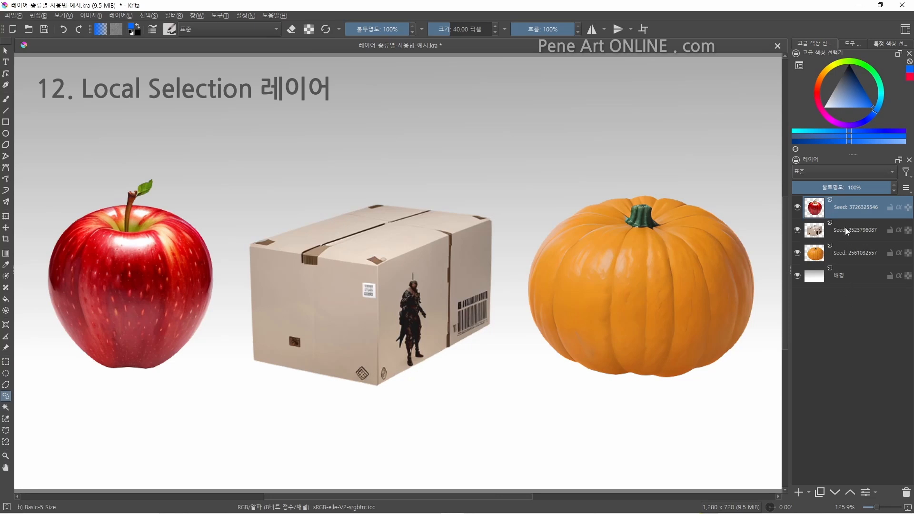
Store a freehand selection spanning the box's barcode and the pumpkin's lower left as a local selection of the box layer, and deactivate it.
click(845, 230)
mouse_move(478, 383)
mouse_down()
mouse_move(523, 288)
mouse_move(477, 381)
mouse_up()
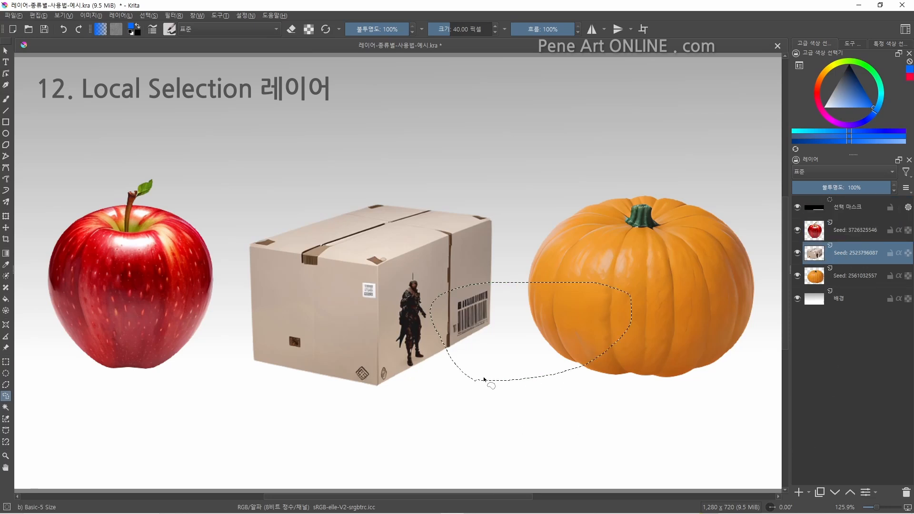
click(810, 494)
click(812, 481)
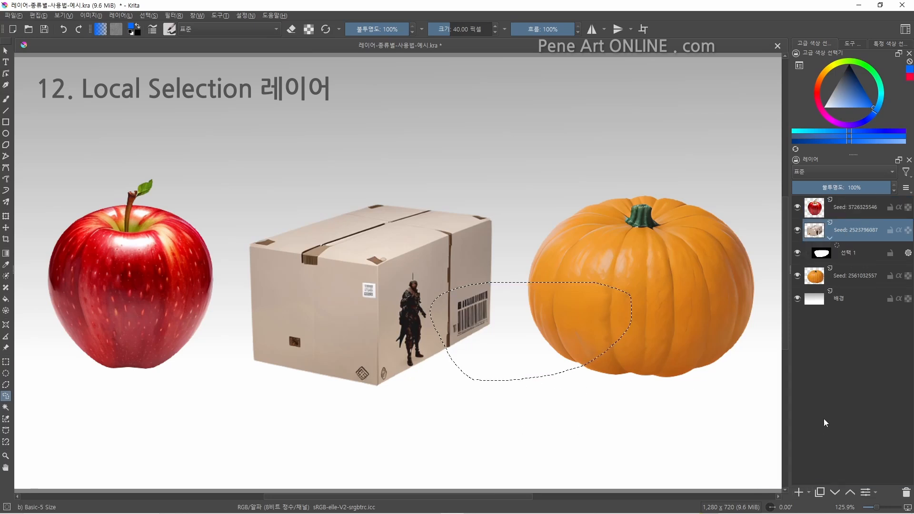
click(674, 344)
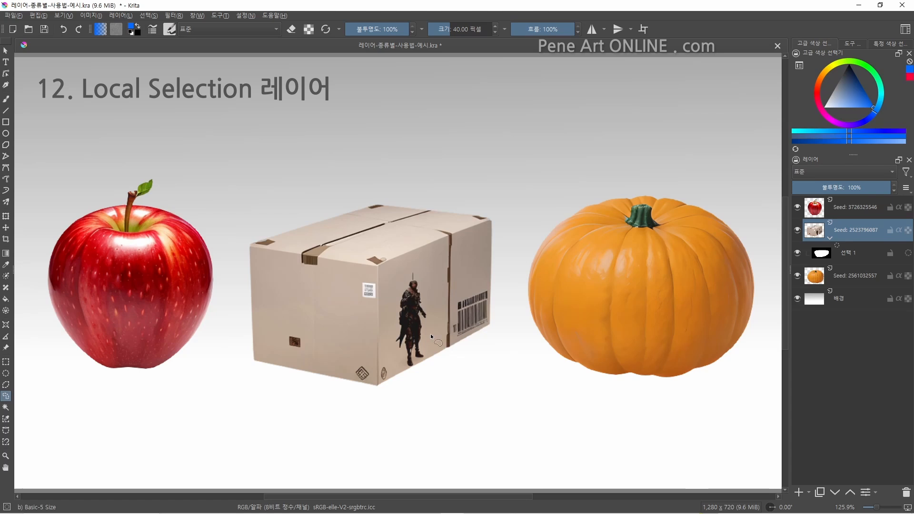
Store a tall freehand selection between the apple and the box as another local selection of the box layer, and deselect.
drag(280, 363, 191, 396)
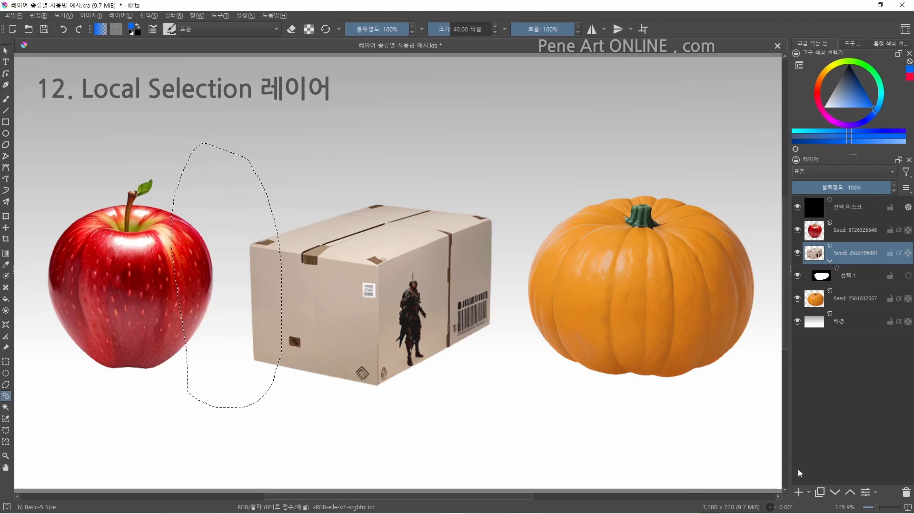
click(812, 494)
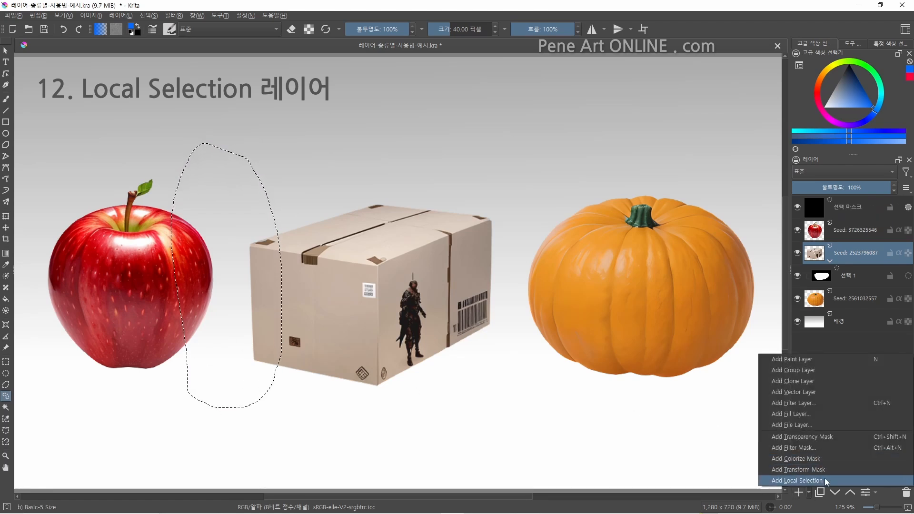
click(825, 479)
click(412, 362)
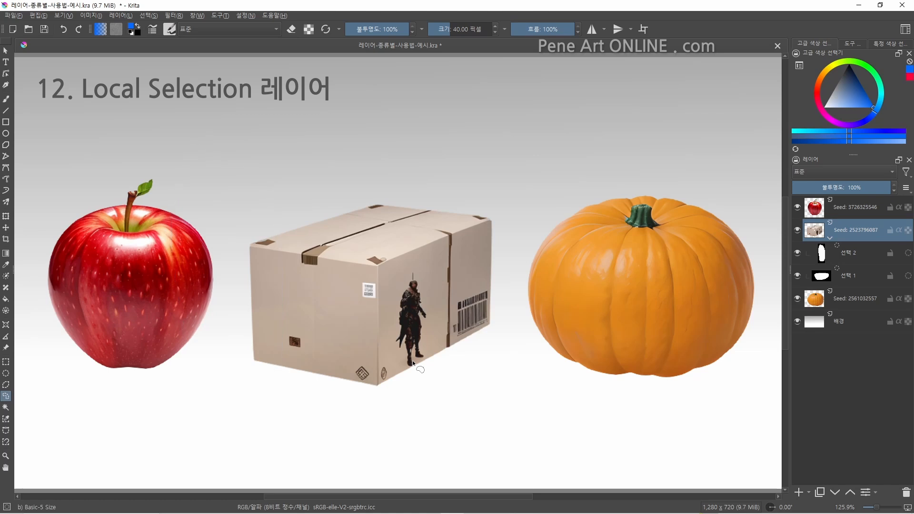
Move both local selections out of the box layer to sit between the pumpkin layer and the background.
click(856, 254)
shift+click(852, 276)
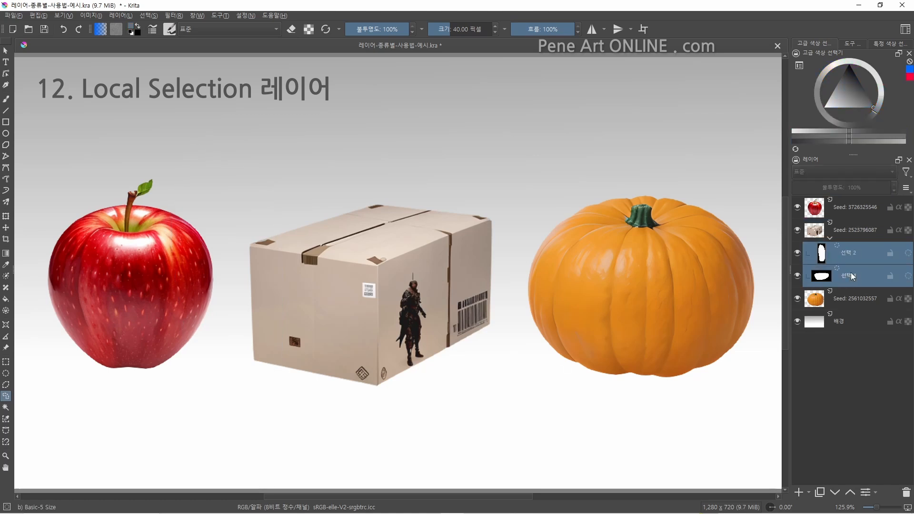
drag(847, 273, 848, 311)
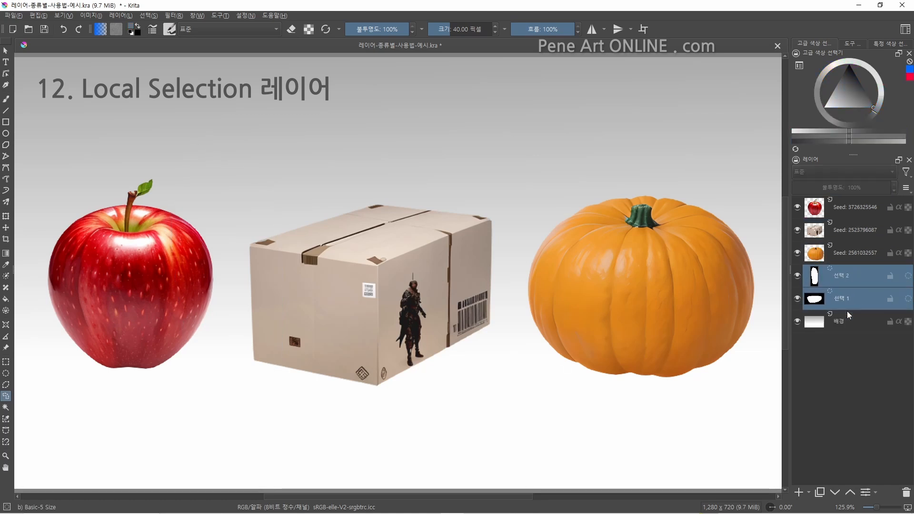
With the apple layer selected, switch the two standalone selection masks on in turn, and turn them off.
click(850, 211)
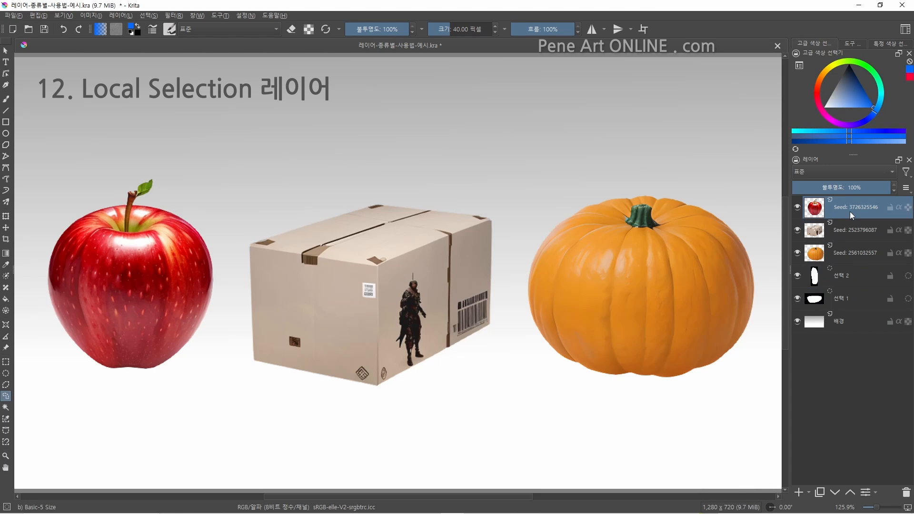
click(908, 275)
click(909, 299)
click(908, 299)
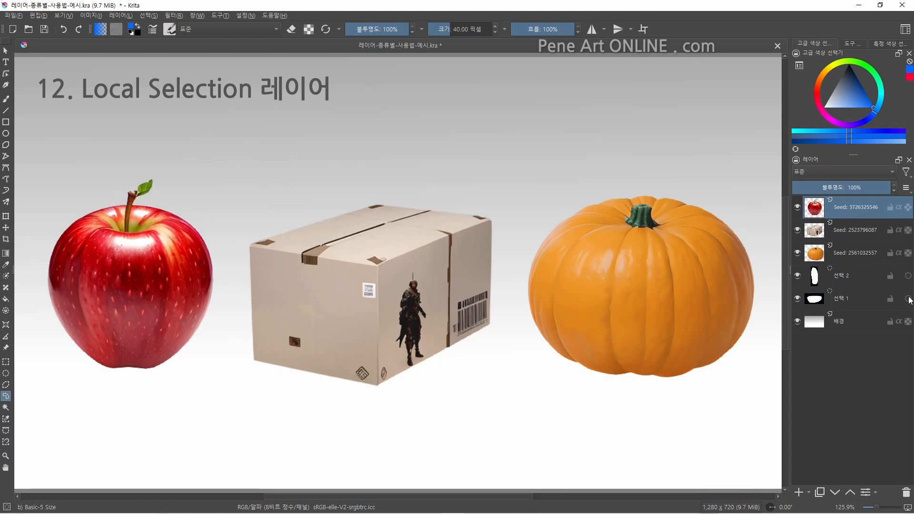